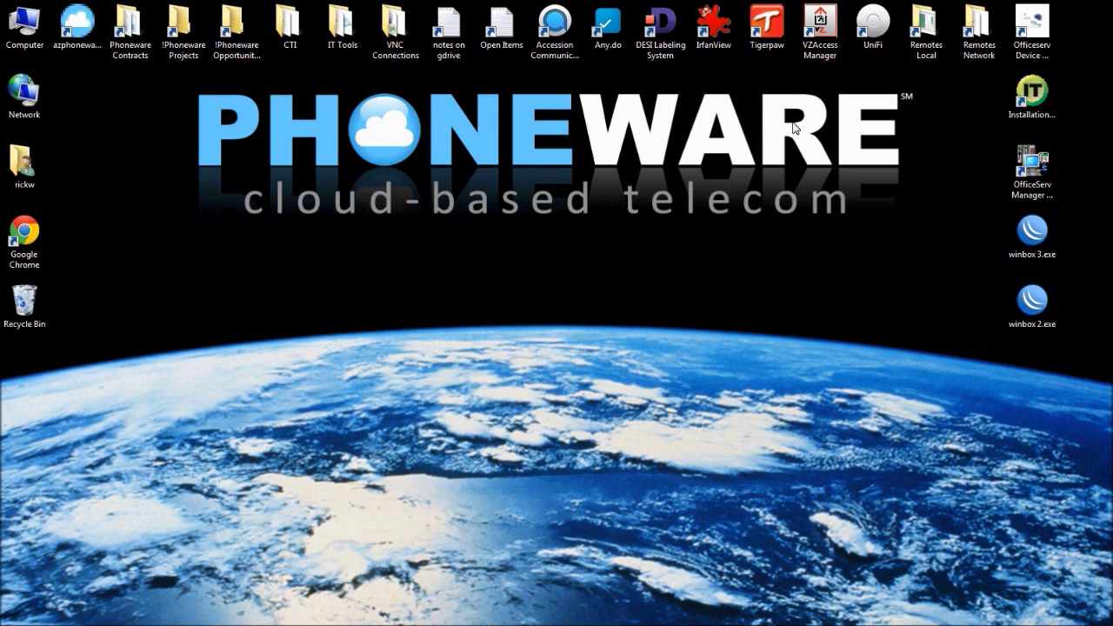
# Launch Accession Communicator and choose Phoneware as the service provider
pyautogui.doubleClick(554, 31)
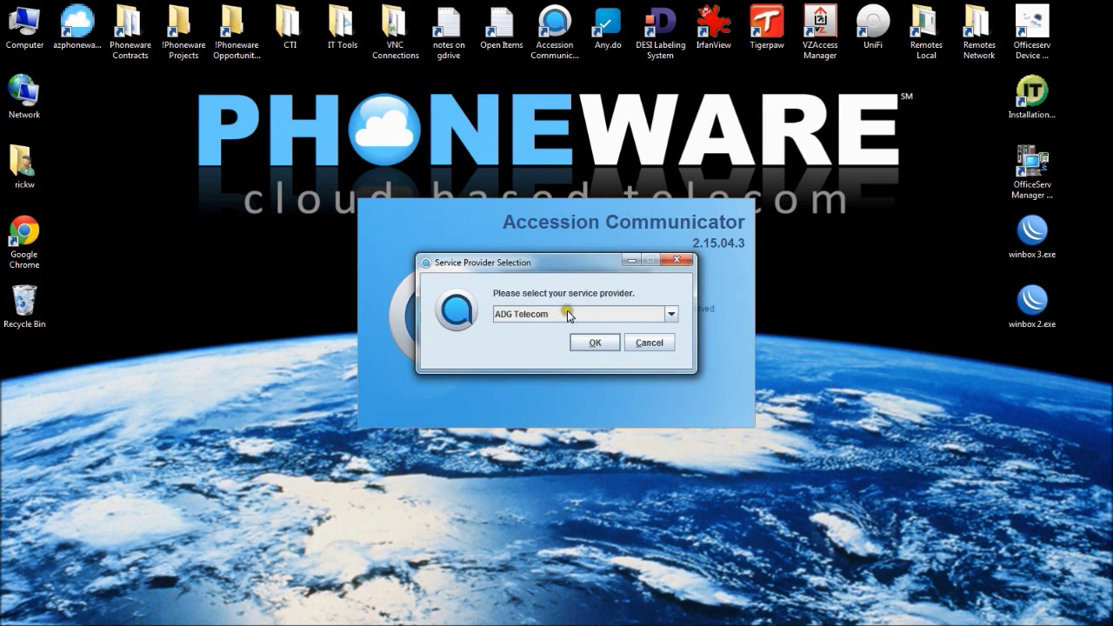
pyautogui.click(567, 314)
pyautogui.moveTo(677, 336); pyautogui.dragTo(684, 374)
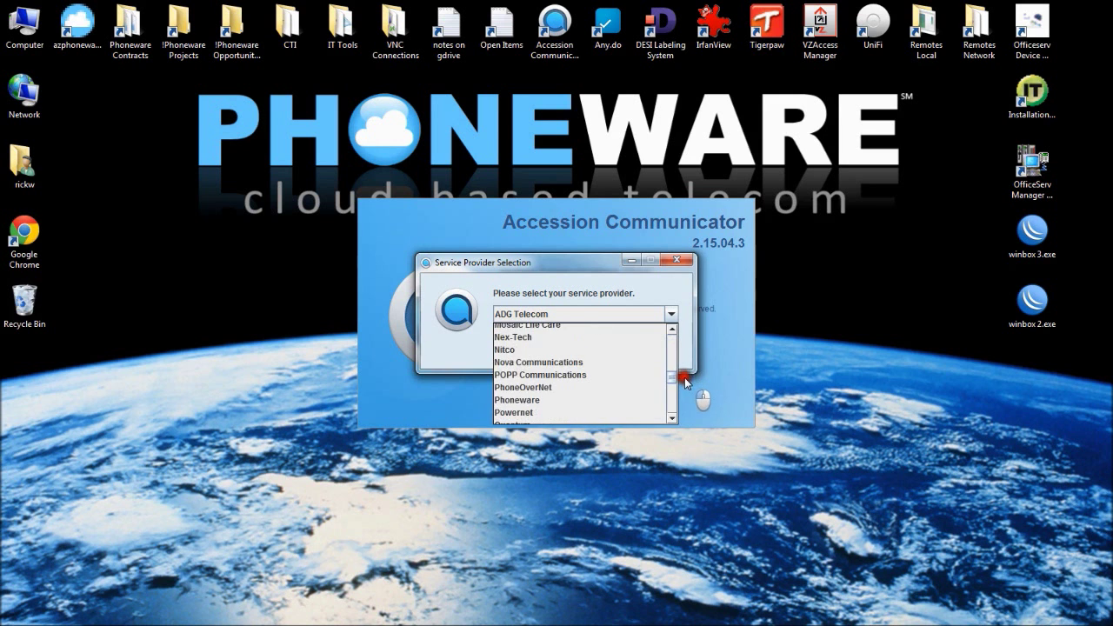
pyautogui.click(560, 400)
pyautogui.click(581, 342)
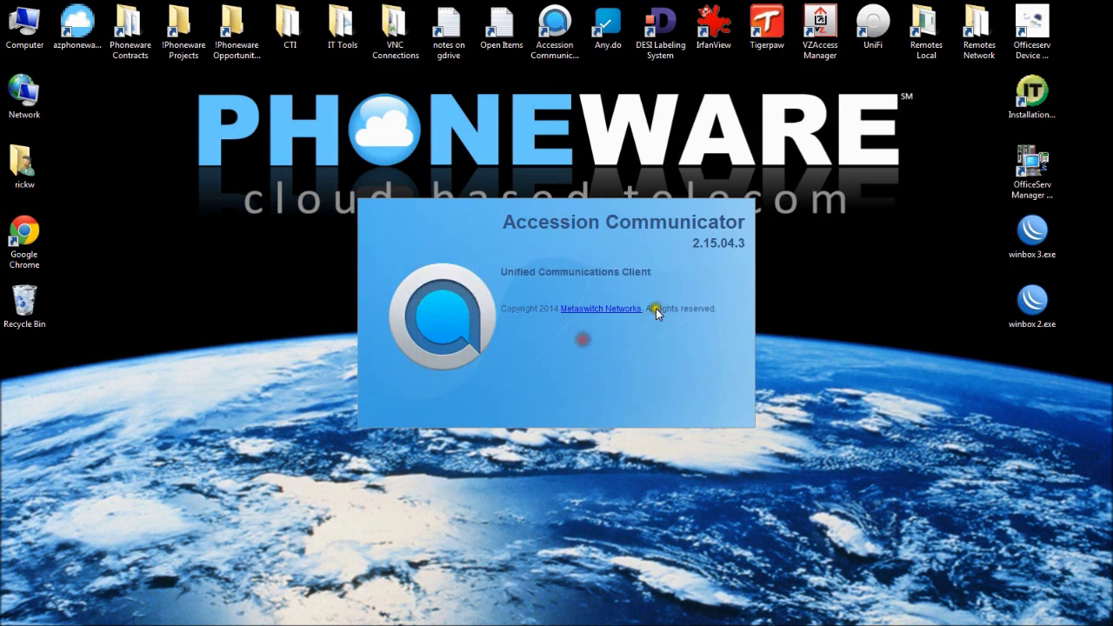
# Sign in with the account's phone number and password
pyautogui.click(687, 296)
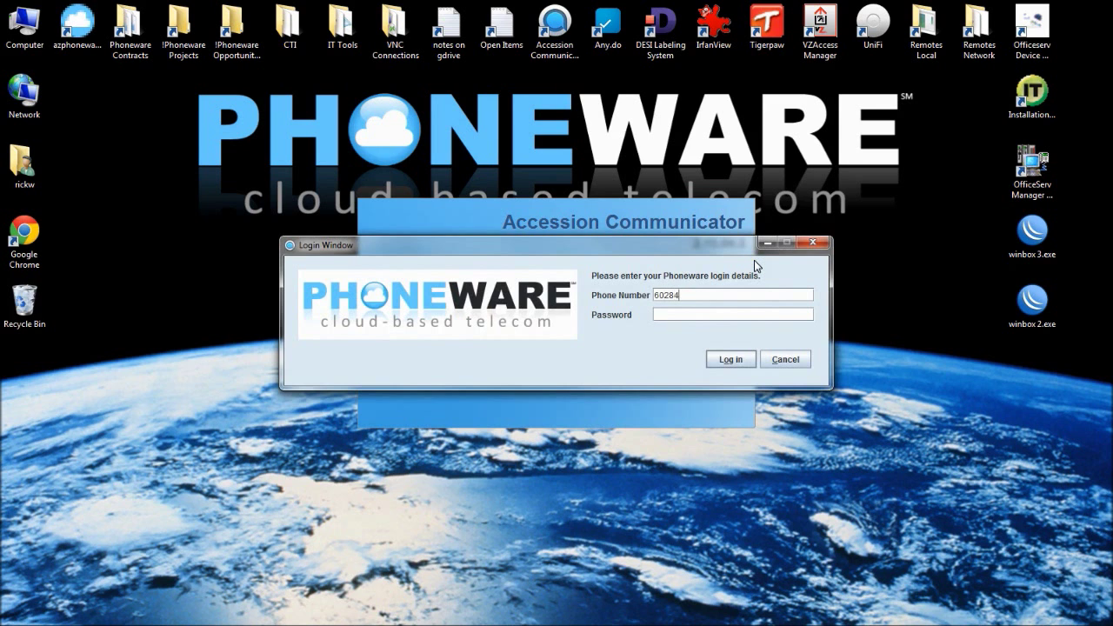
pyautogui.write('•••••••••')
pyautogui.press('Return')
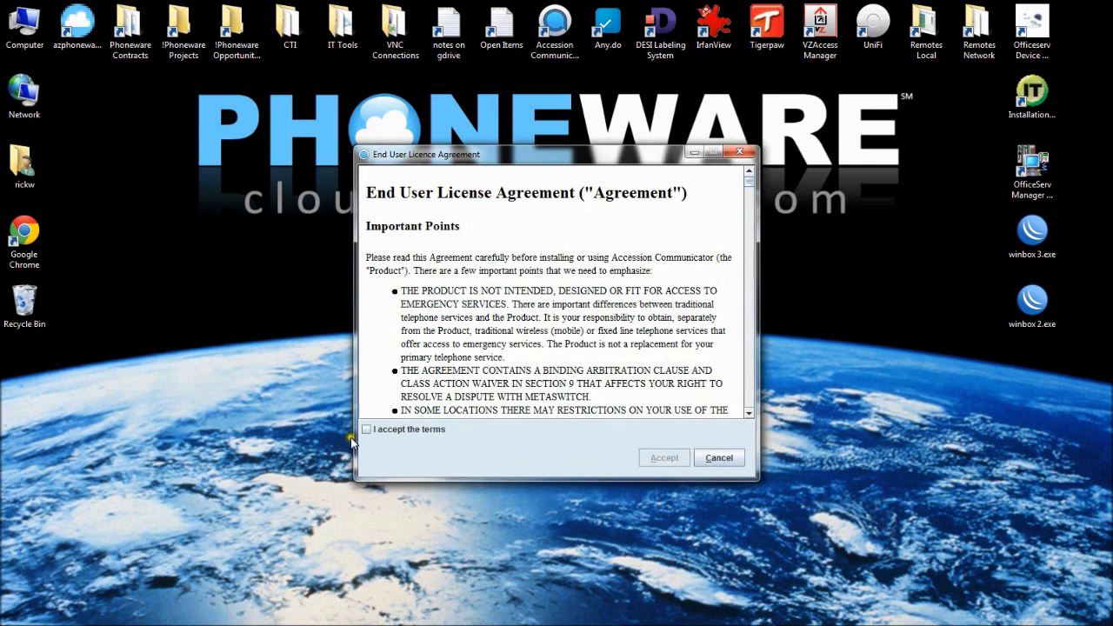
# Accept the End User License Agreement terms and continue to the online main window
pyautogui.click(380, 428)
pyautogui.click(664, 458)
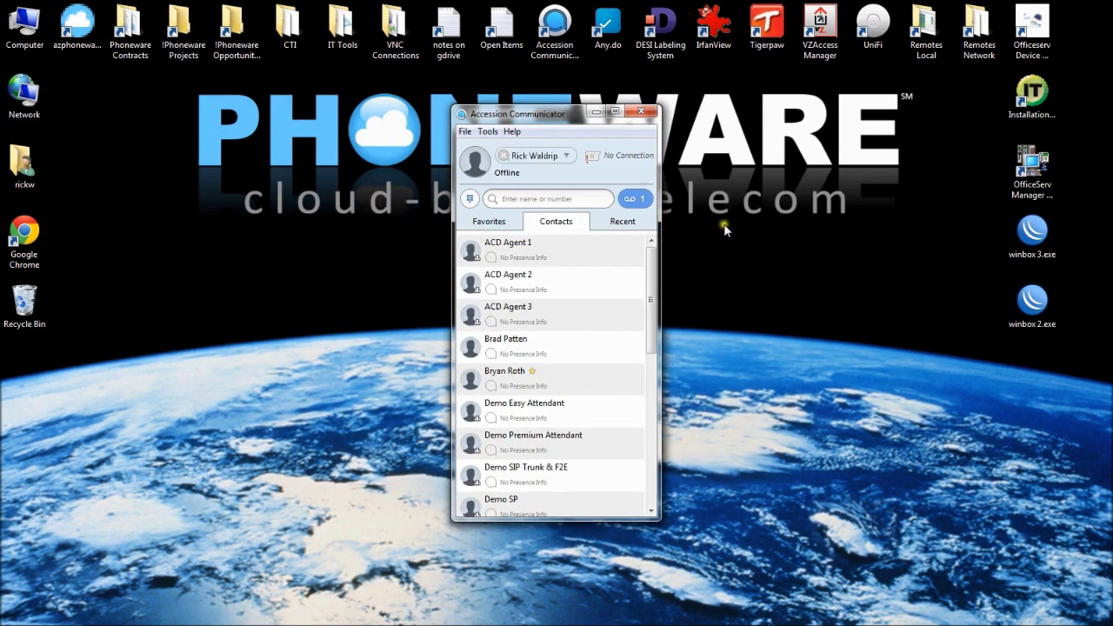
pyautogui.click(632, 160)
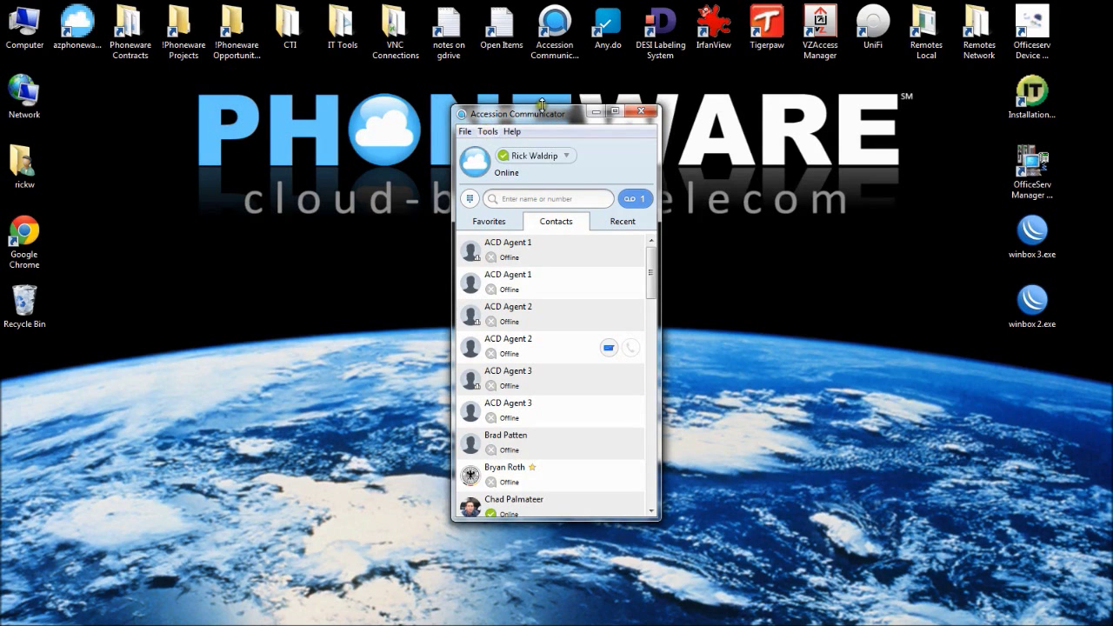
# In Tools > Options, enable 'Launch Accession on startup' on the General tab
pyautogui.click(492, 134)
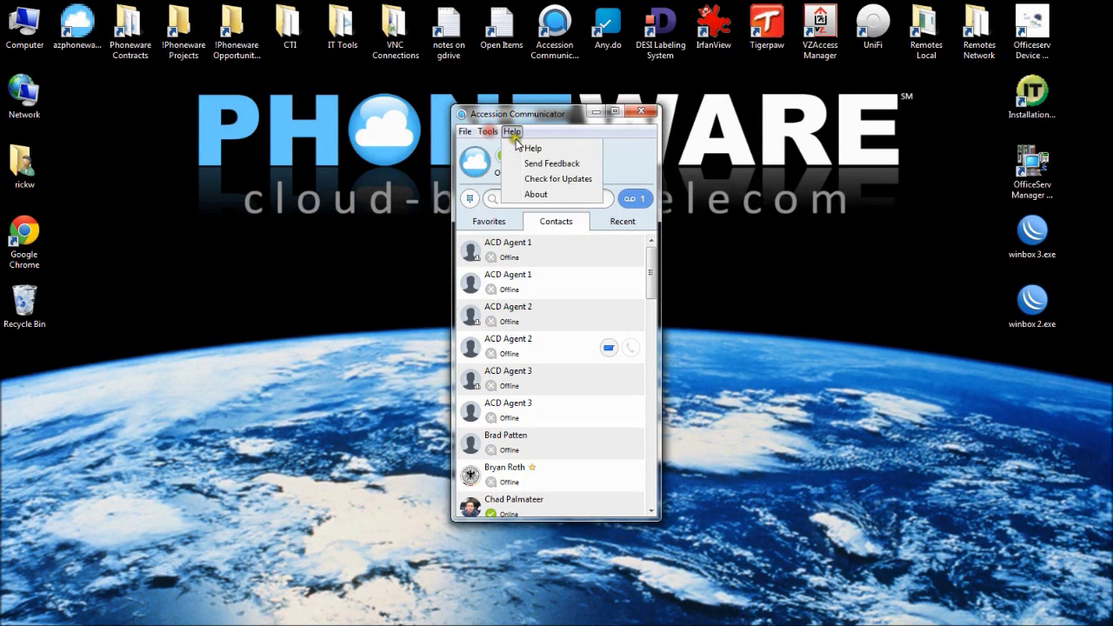
pyautogui.click(503, 148)
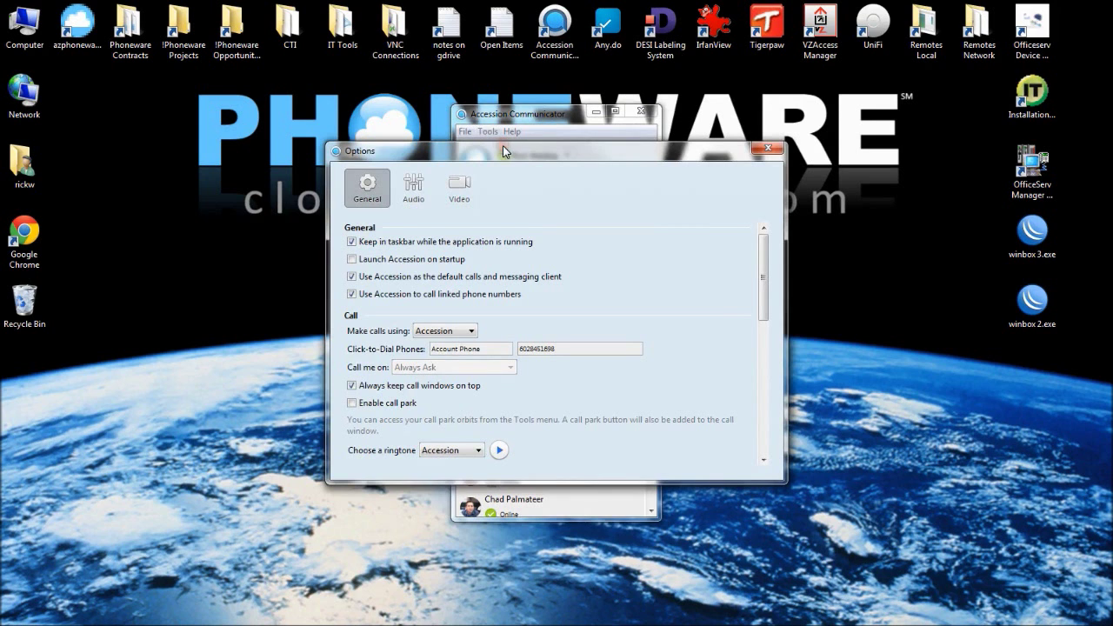
pyautogui.click(368, 188)
pyautogui.click(352, 260)
pyautogui.click(352, 260)
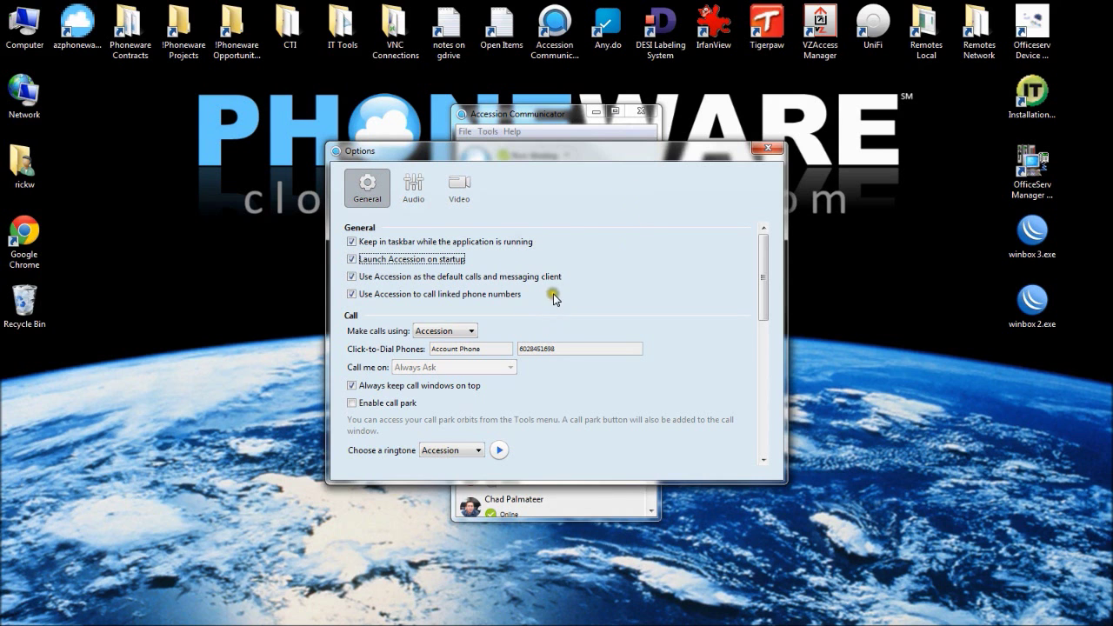
# Tick 'Enable call park' and scroll through the rest of the General options
pyautogui.scroll(-1, 474, 329)
pyautogui.click(351, 382)
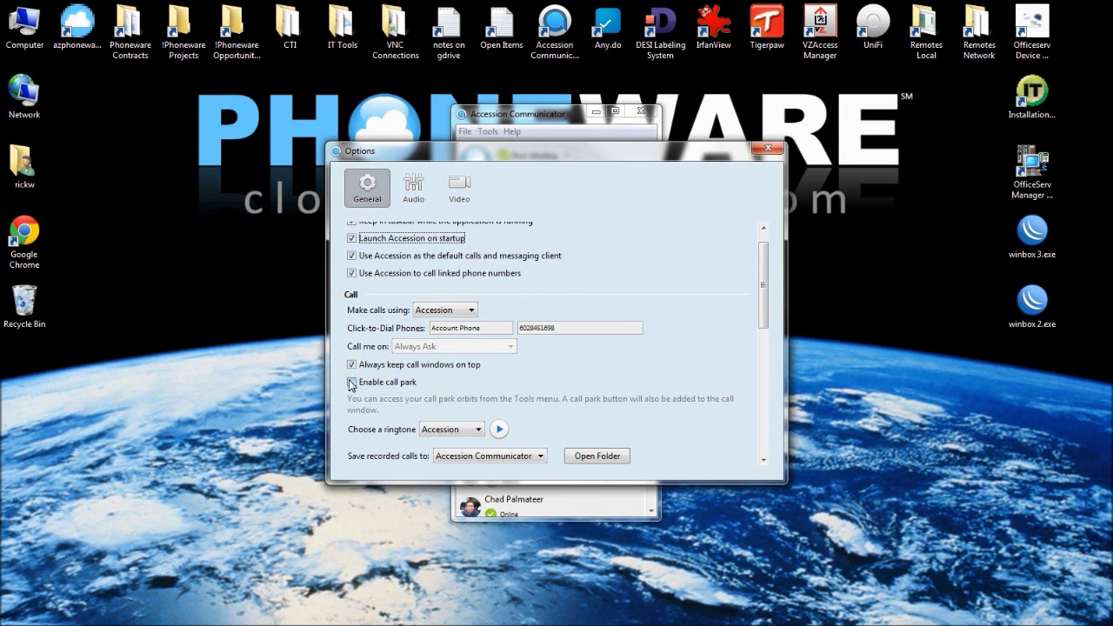
pyautogui.press('Tab')
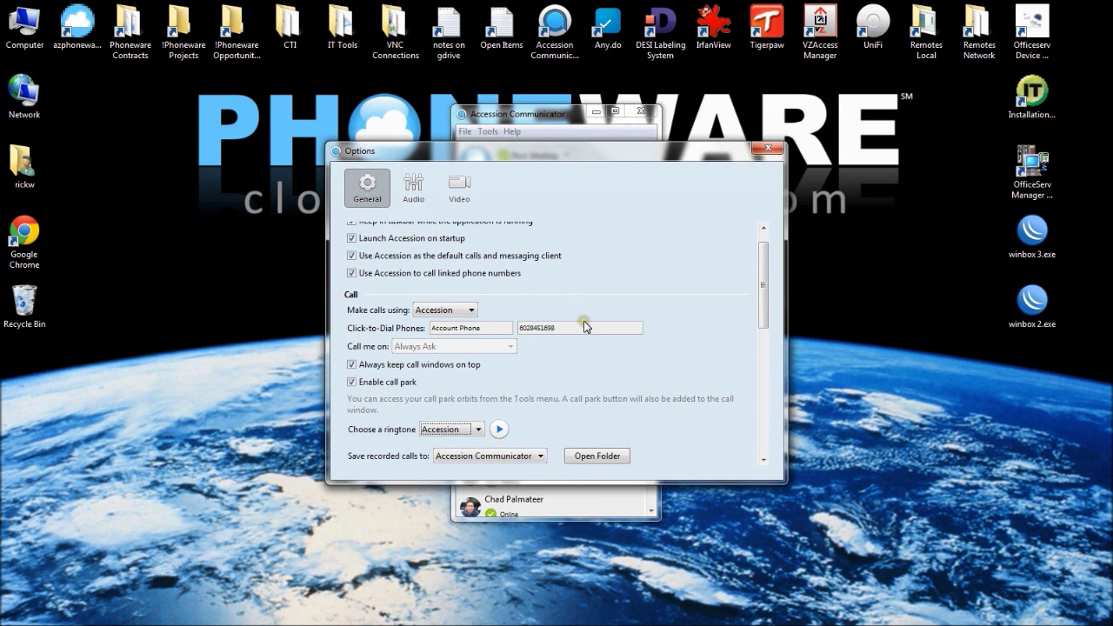
pyautogui.scroll(-7, 585, 324)
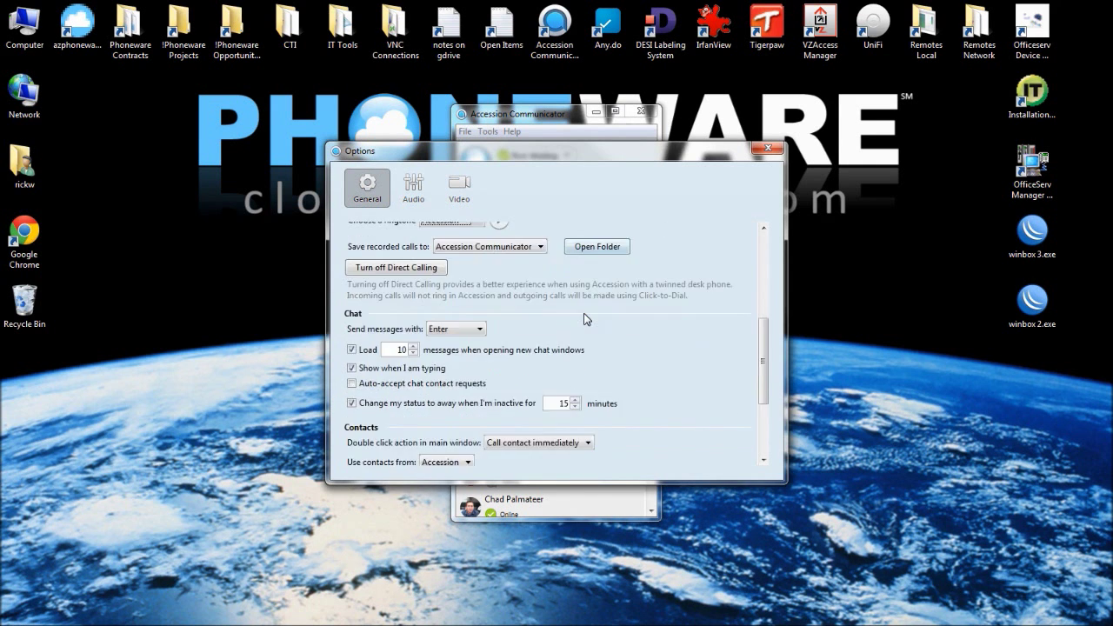
pyautogui.scroll(-4, 585, 319)
pyautogui.scroll(-1, 585, 318)
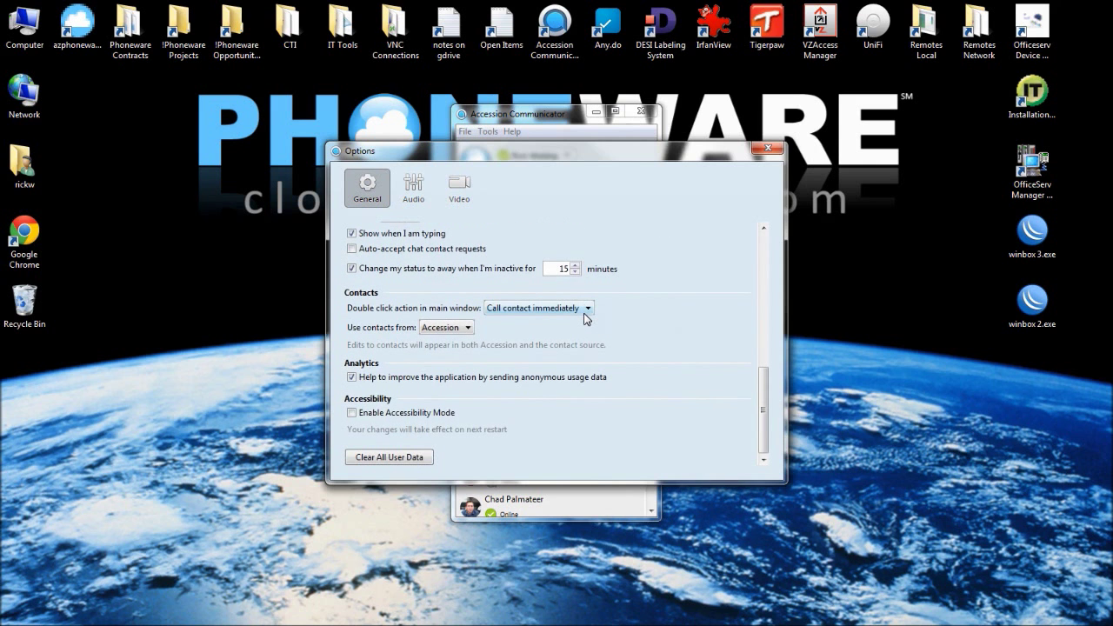
# Set microphone to Webcam 600, and in-call audio and notifications to Philips FTV (Intel(R) Display Audio)
pyautogui.click(414, 187)
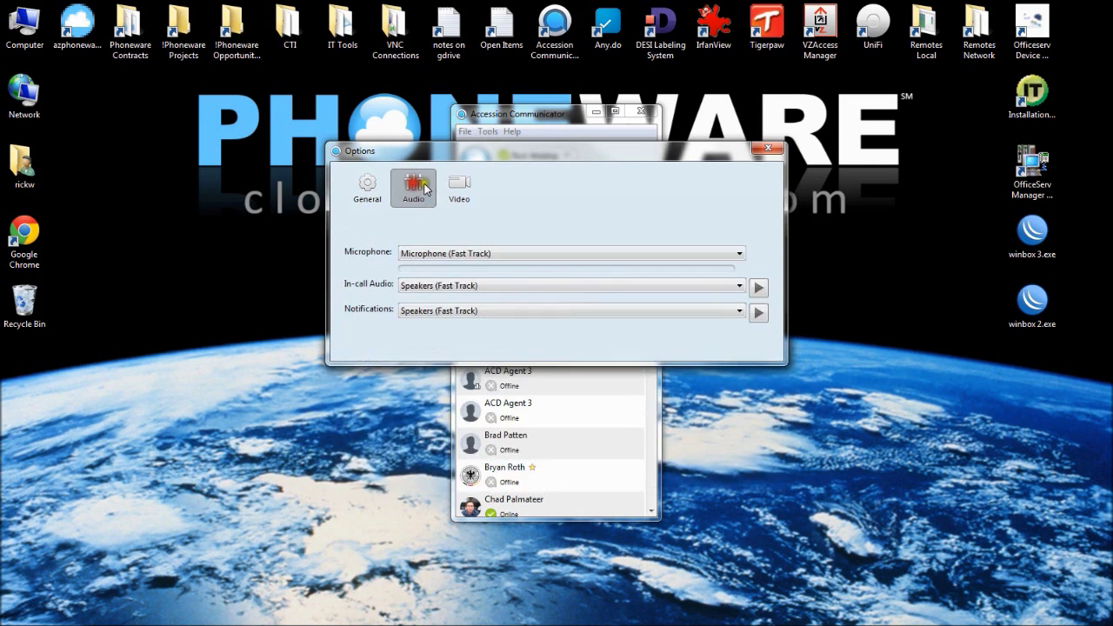
pyautogui.click(455, 253)
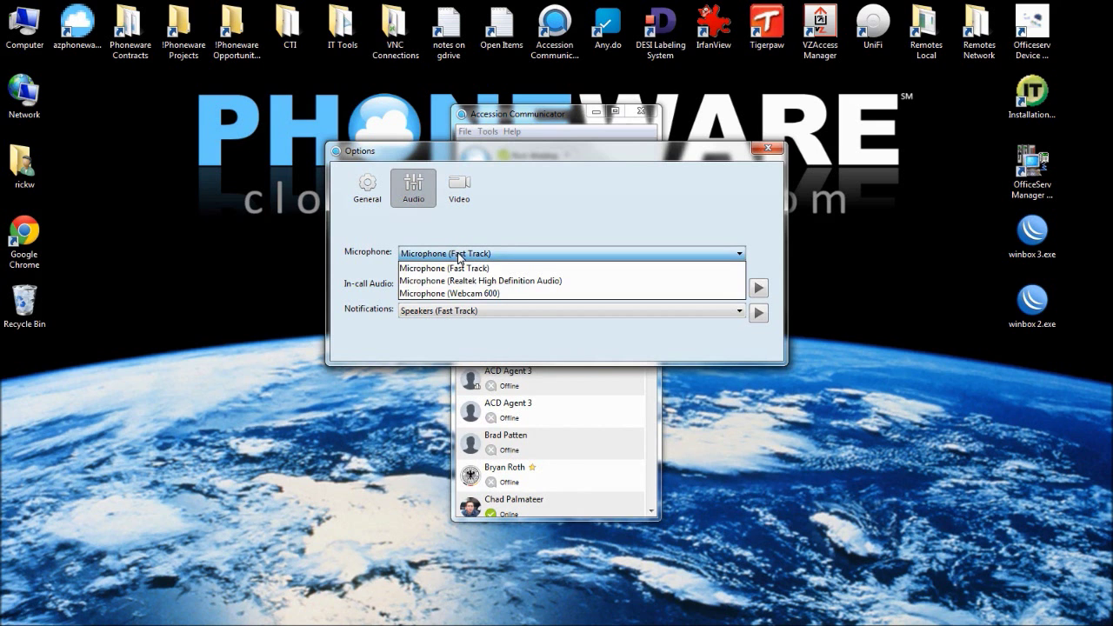
pyautogui.click(461, 293)
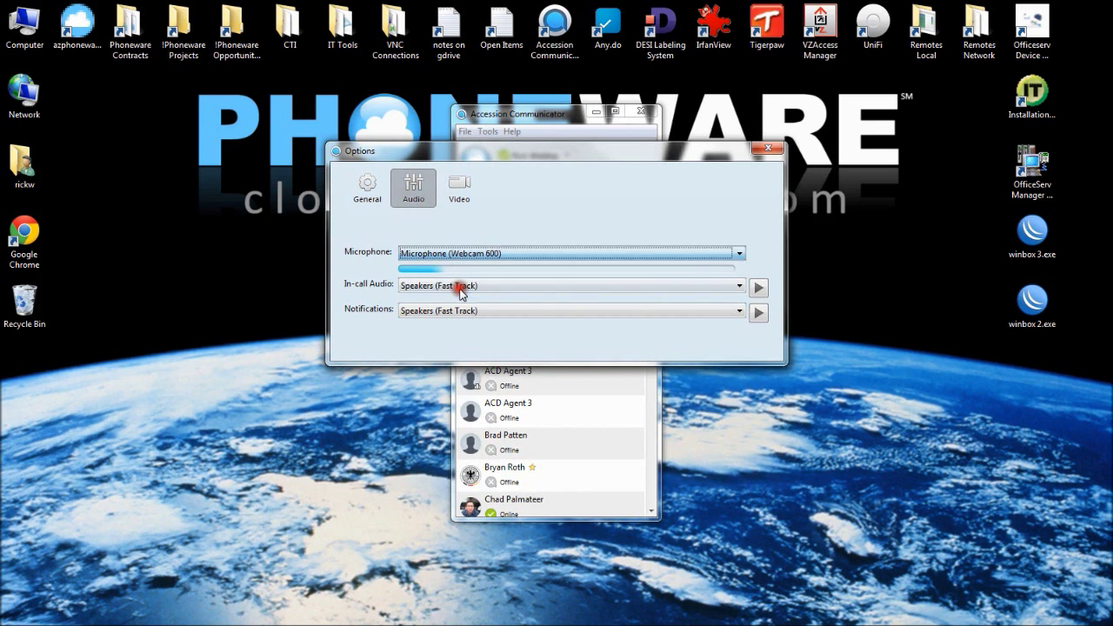
pyautogui.click(458, 287)
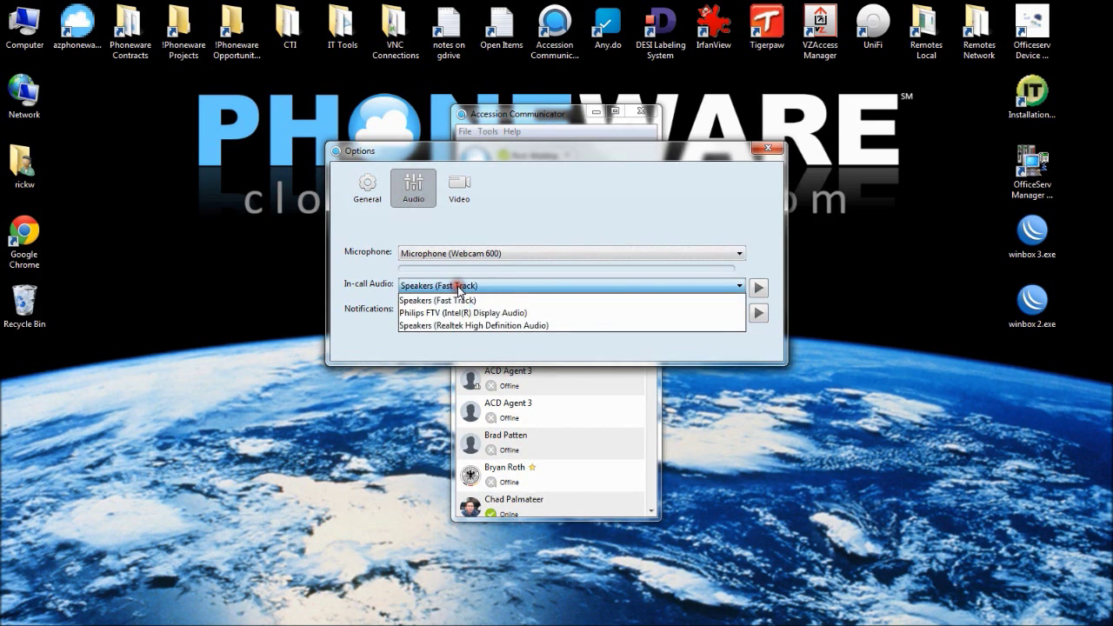
pyautogui.click(459, 313)
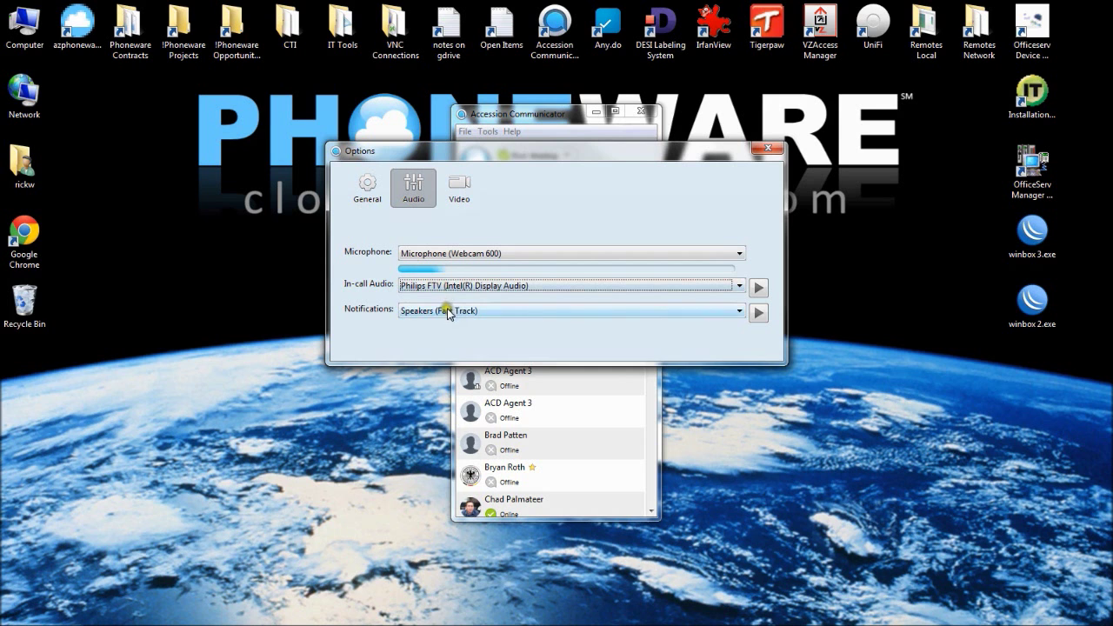
pyautogui.click(450, 312)
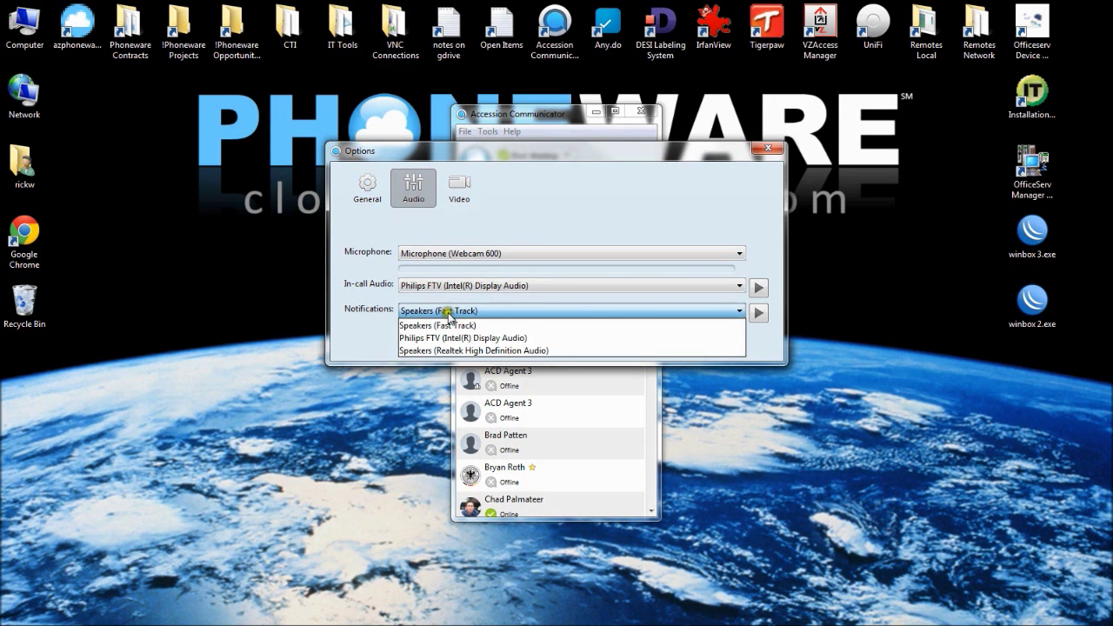
pyautogui.click(453, 337)
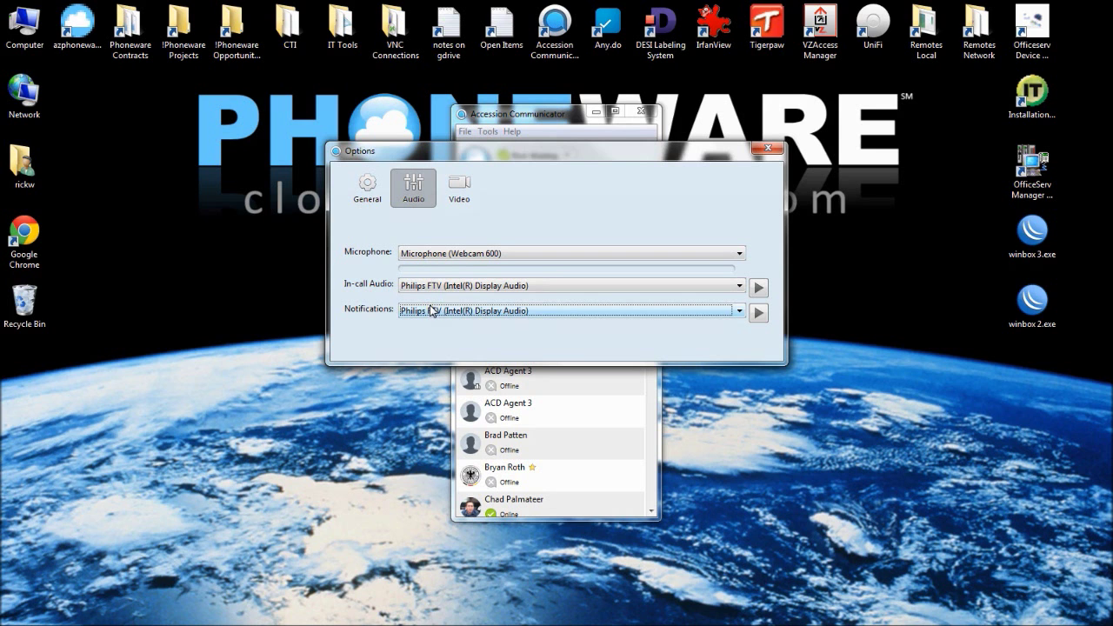
# Select Logitech Webcam 600 as the Video camera, then close the Options dialog
pyautogui.click(459, 187)
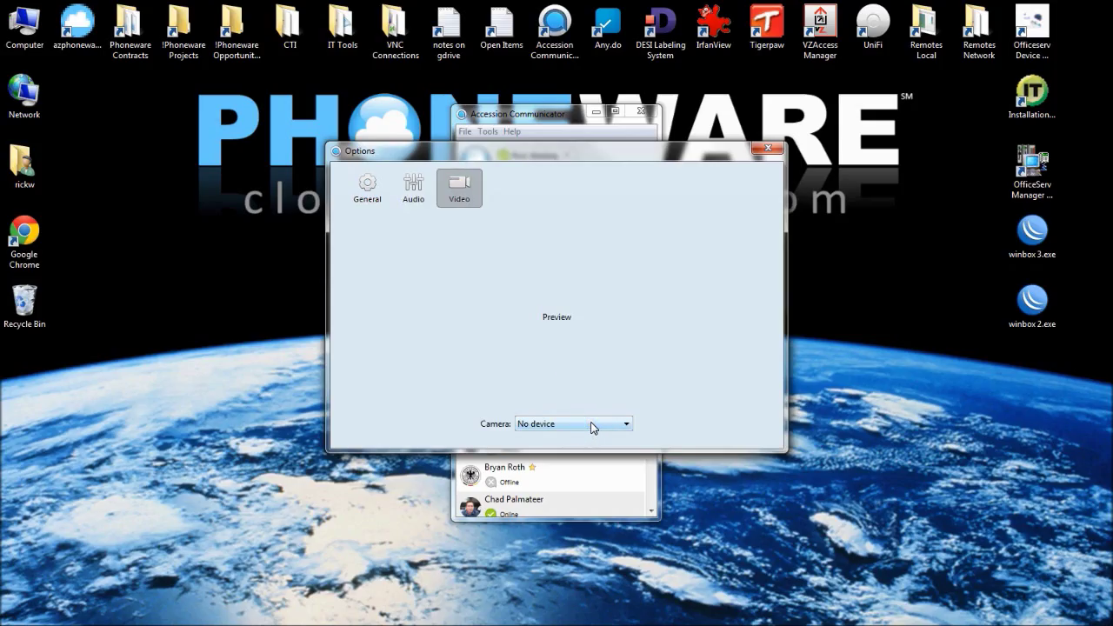
pyautogui.click(592, 426)
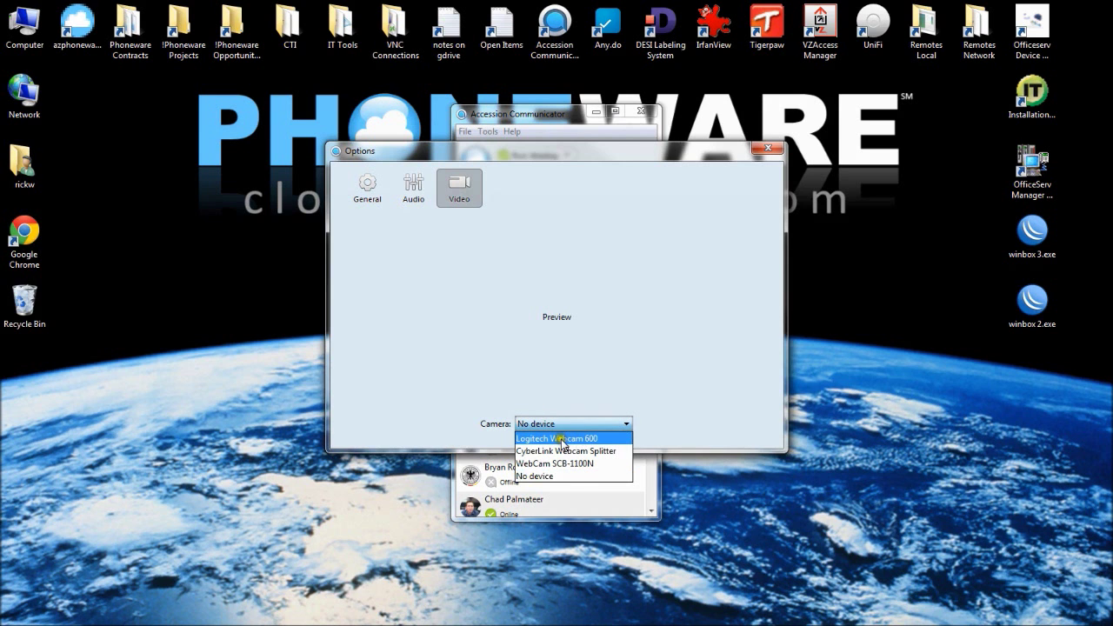
pyautogui.click(561, 438)
pyautogui.click(413, 187)
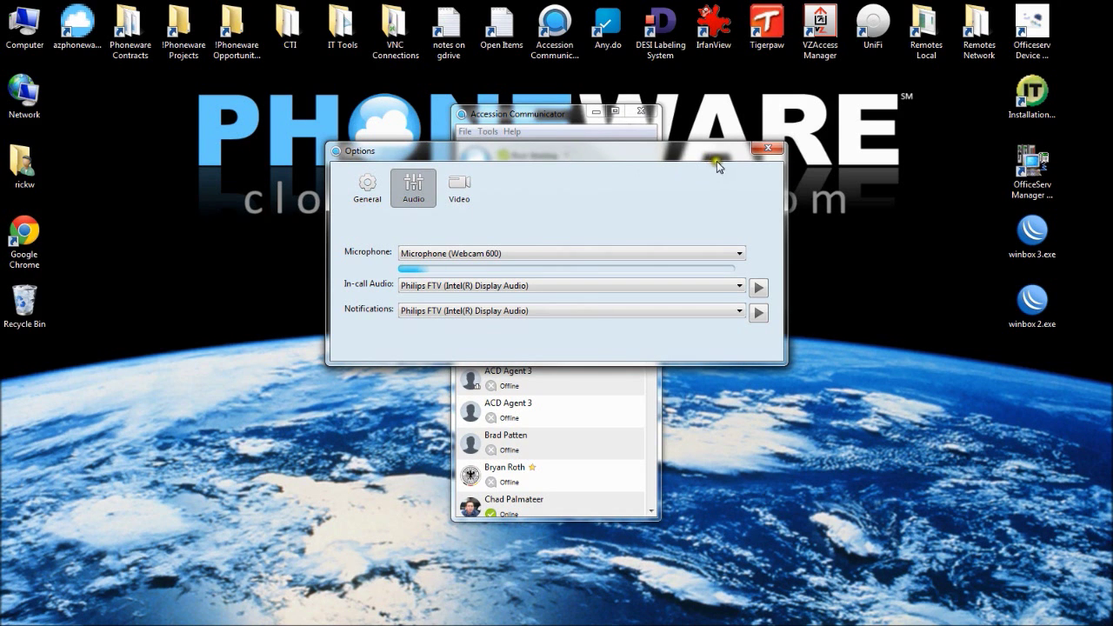
pyautogui.click(767, 150)
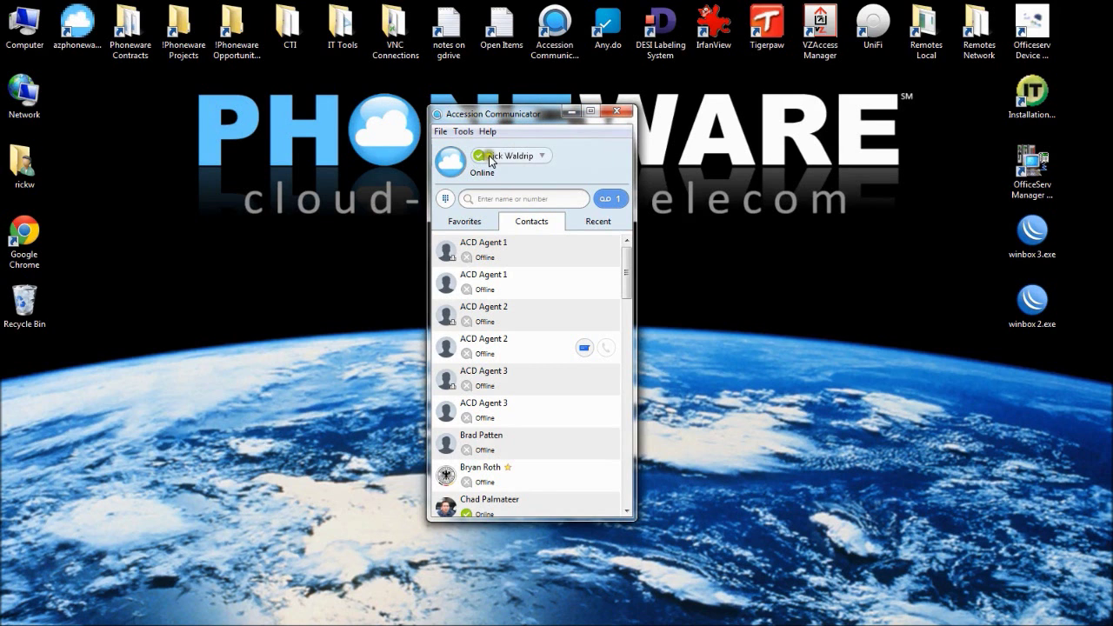
# Look over the presence status and Call Manager options without changing anything
pyautogui.click(524, 158)
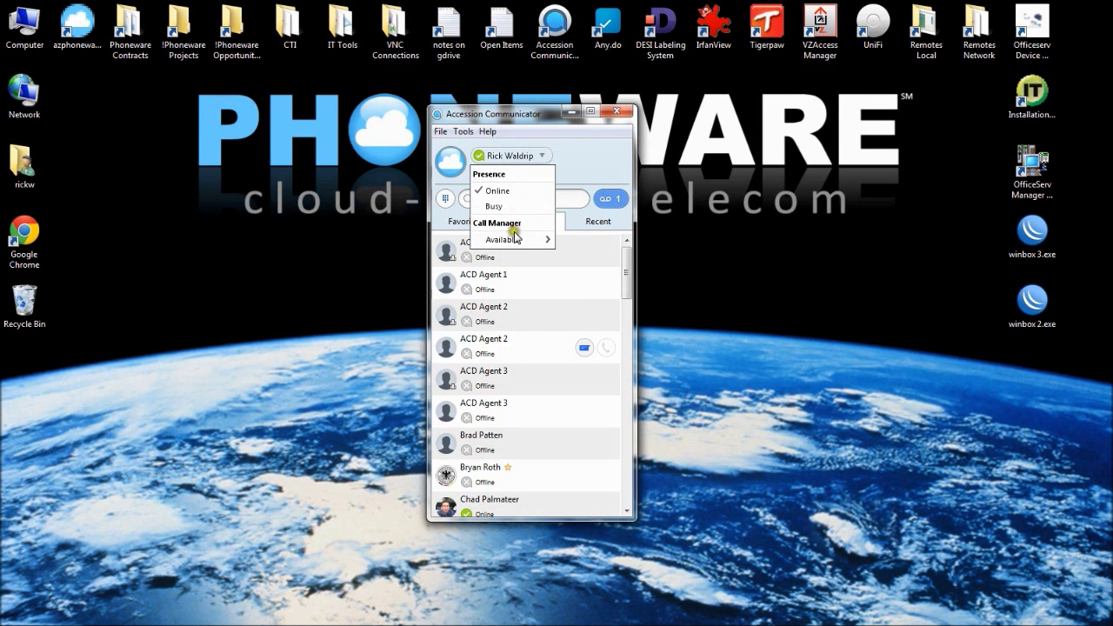
pyautogui.moveTo(515, 237)
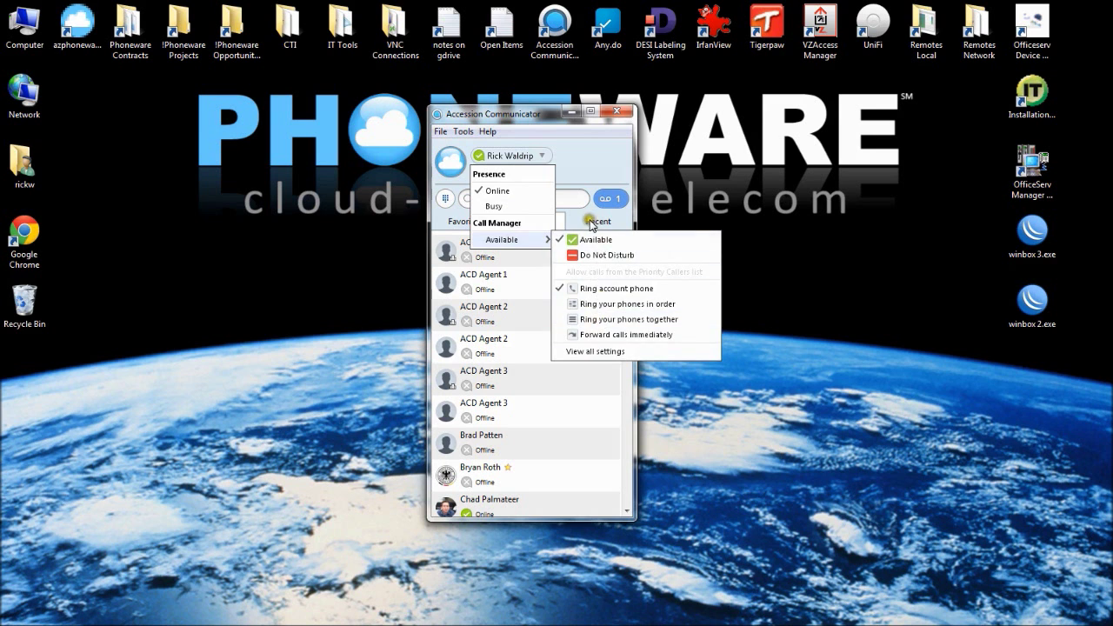
pyautogui.click(574, 174)
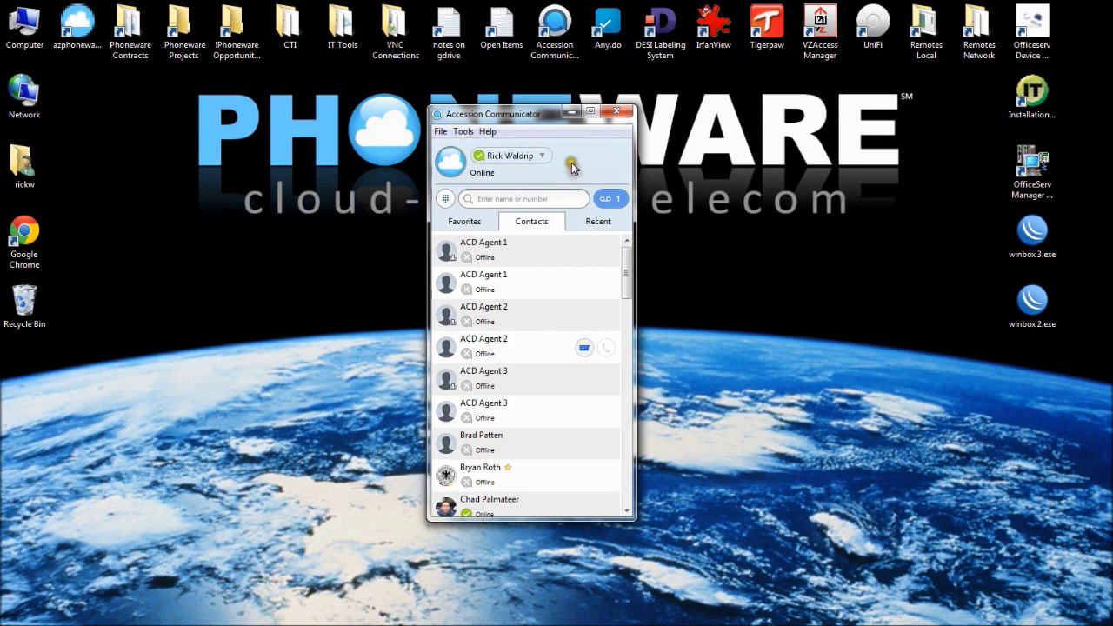
# Show the dial pad, enter a test number, then clear it with Escape
pyautogui.click(497, 199)
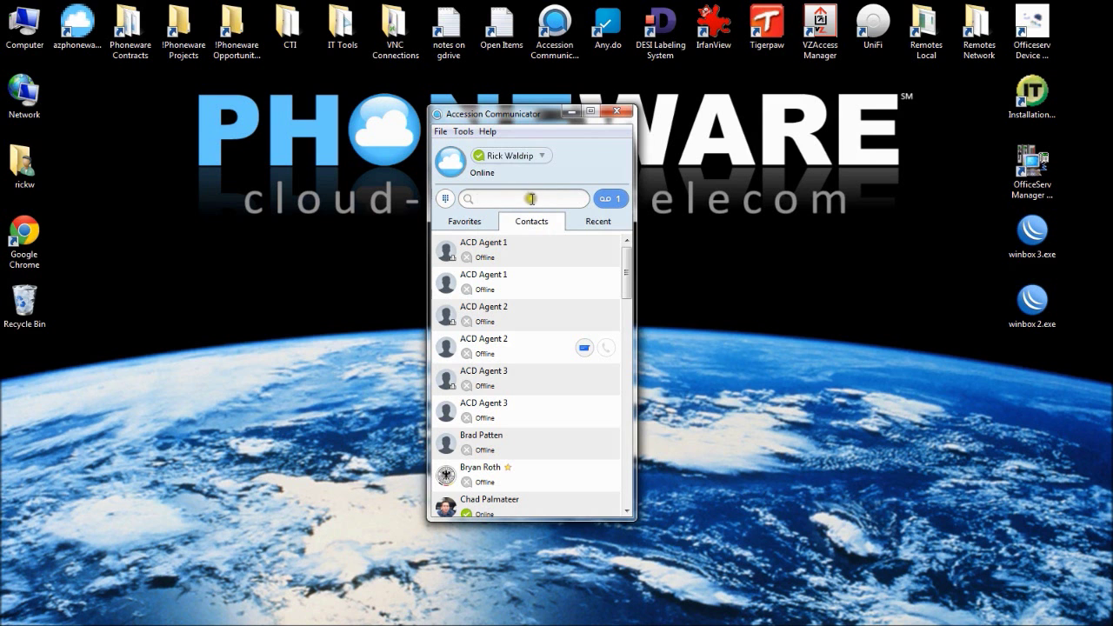
pyautogui.click(445, 202)
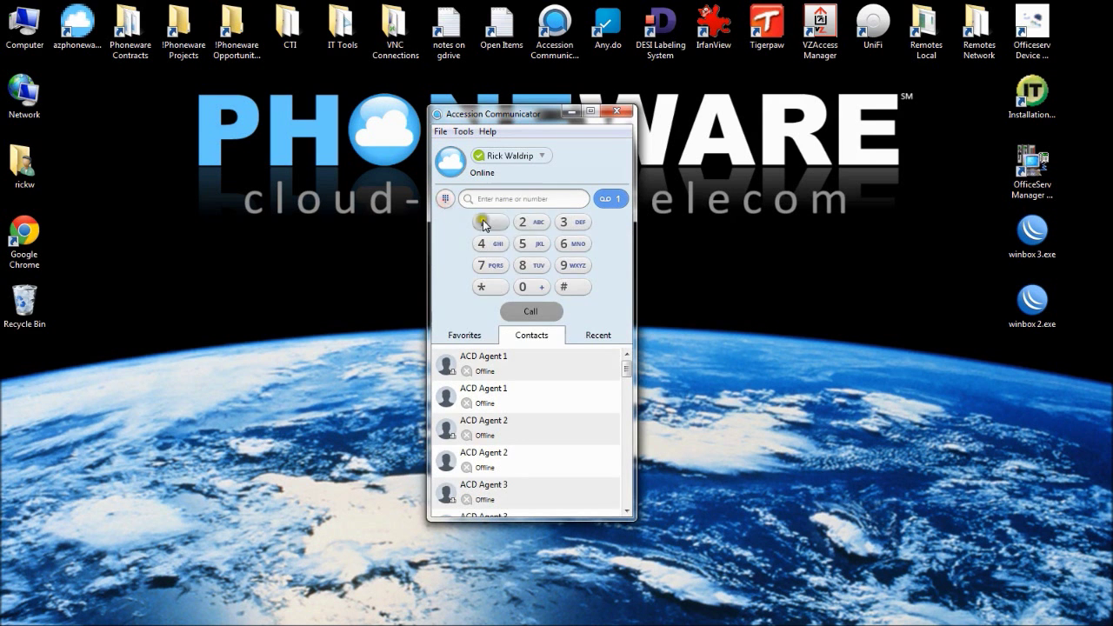
pyautogui.click(522, 200)
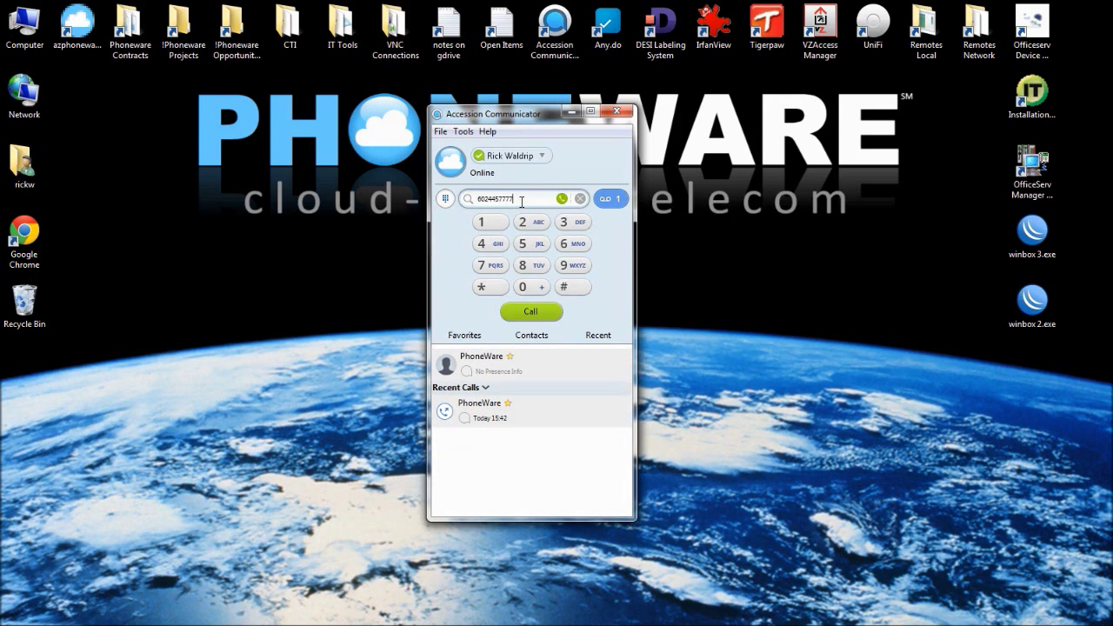
pyautogui.click(579, 199)
pyautogui.press('Escape')
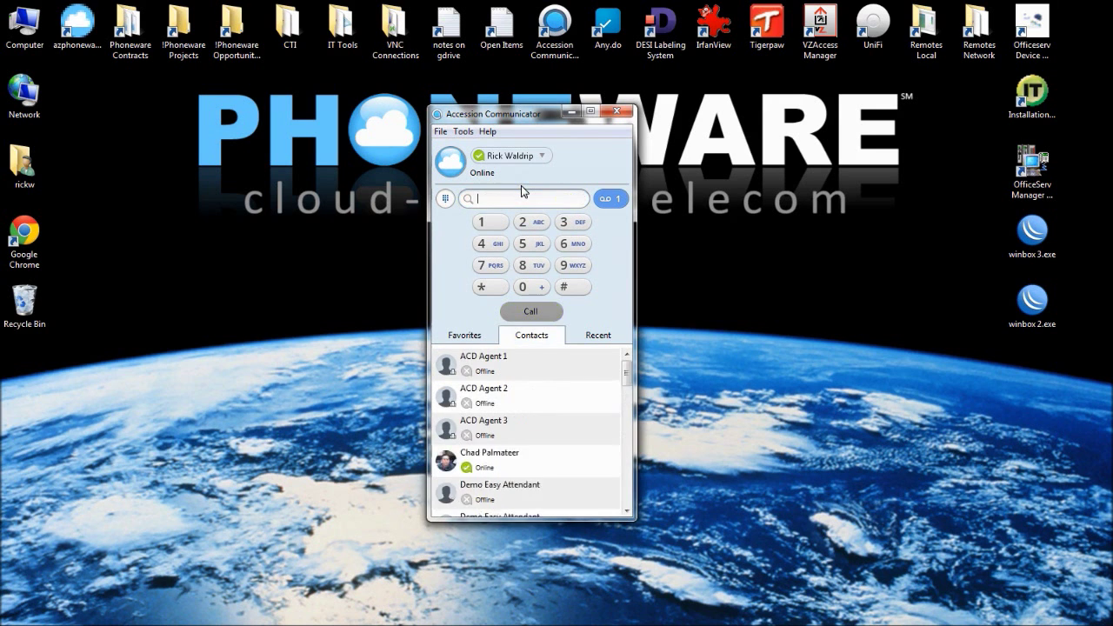
# Play and pause the PhoneWare test voicemail, read its transcription, and close Messages
pyautogui.click(614, 202)
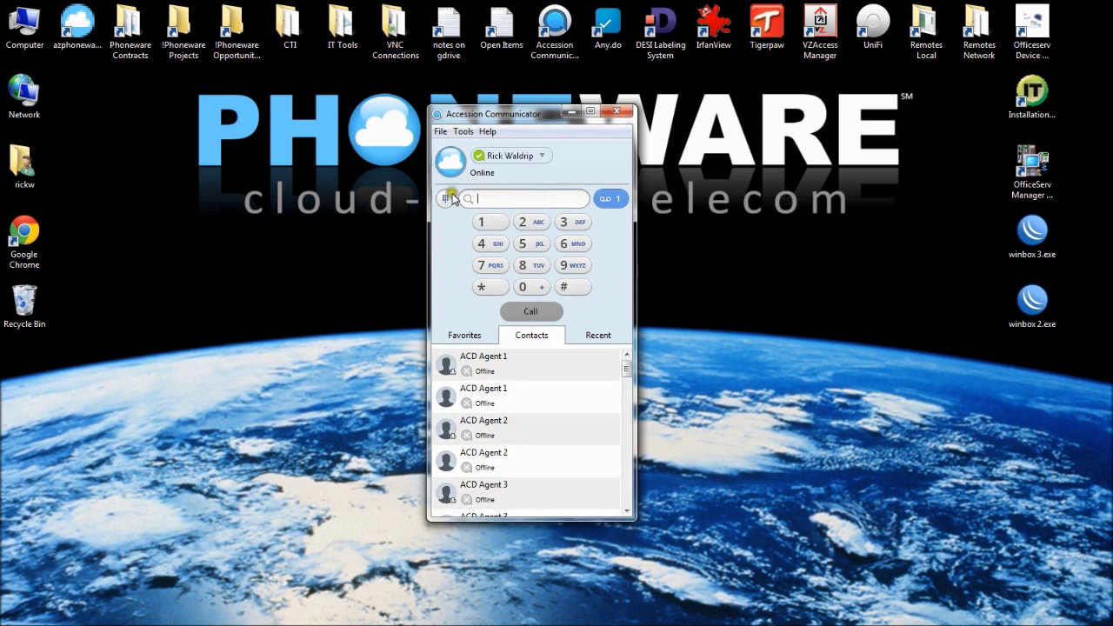
pyautogui.click(612, 201)
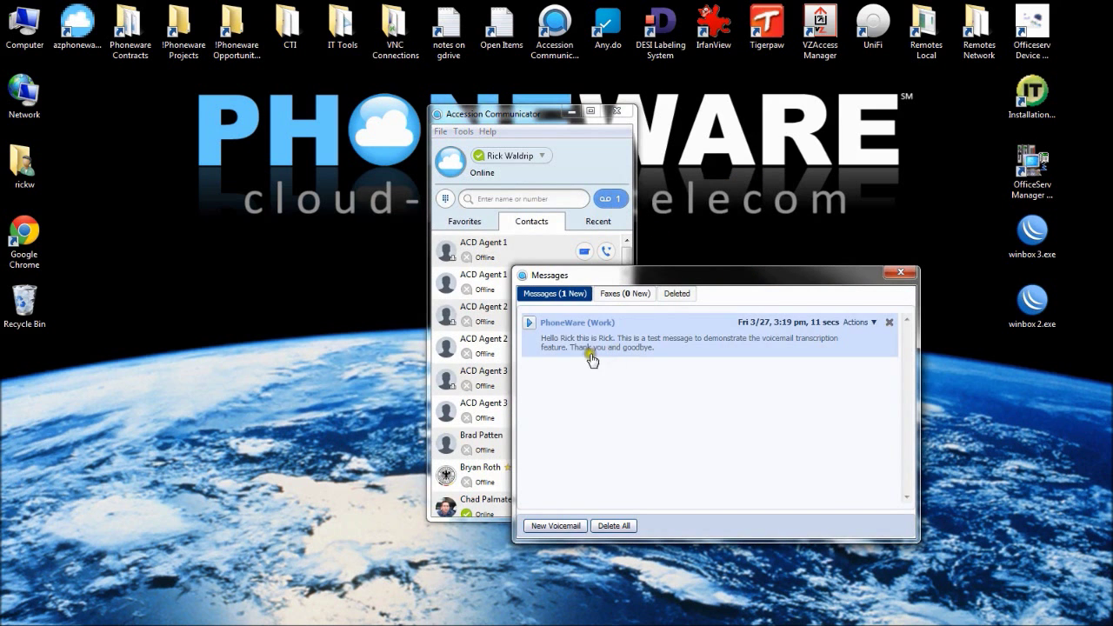
pyautogui.click(638, 324)
pyautogui.click(528, 326)
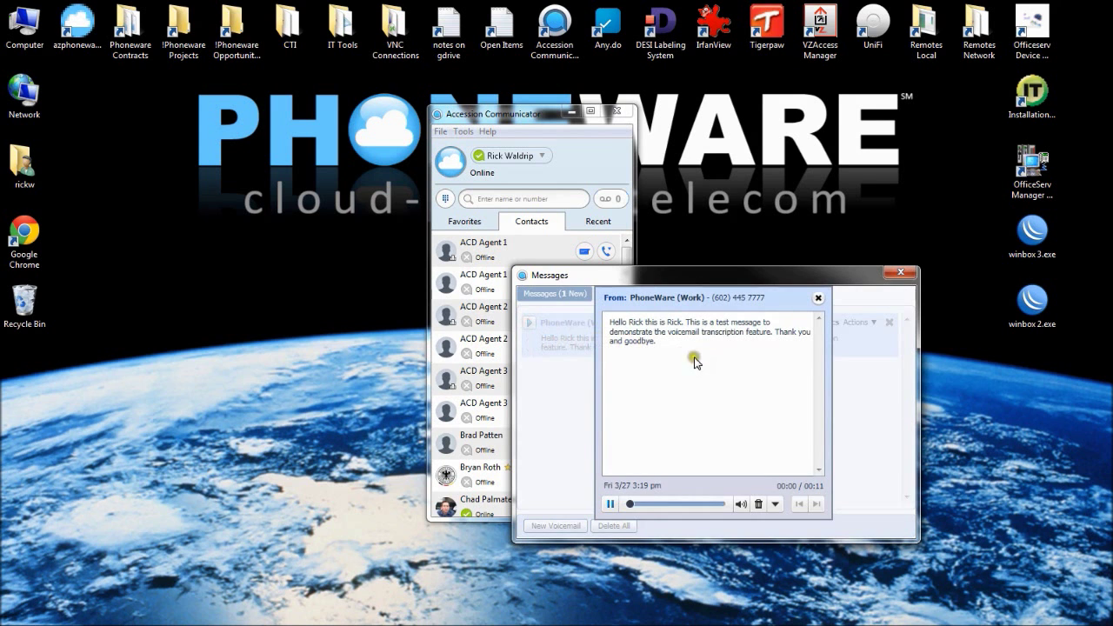
pyautogui.click(610, 504)
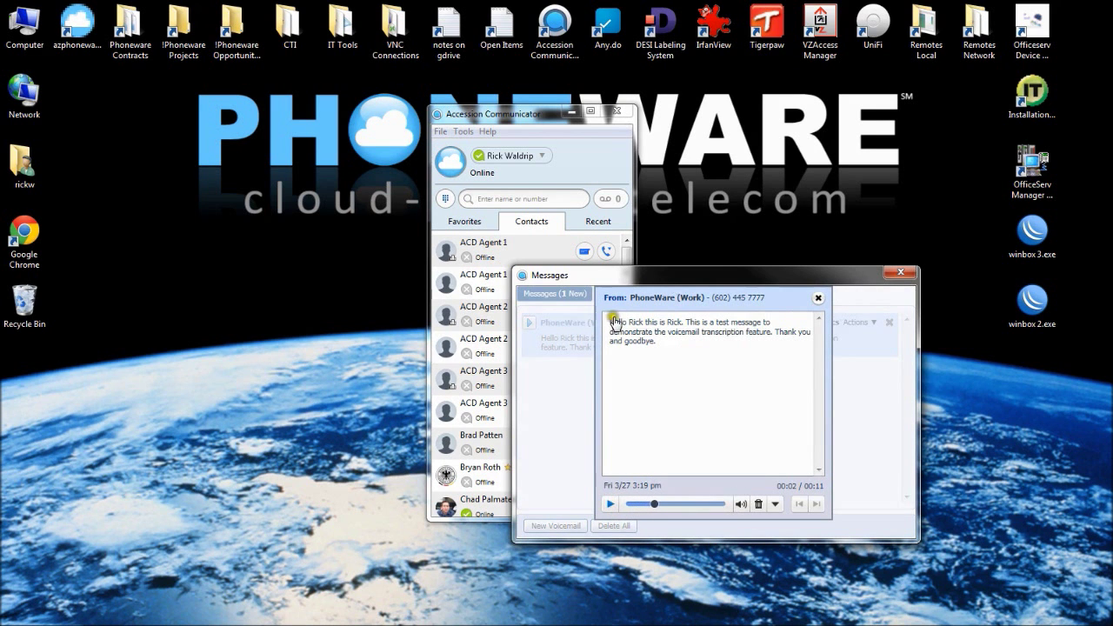
pyautogui.click(820, 301)
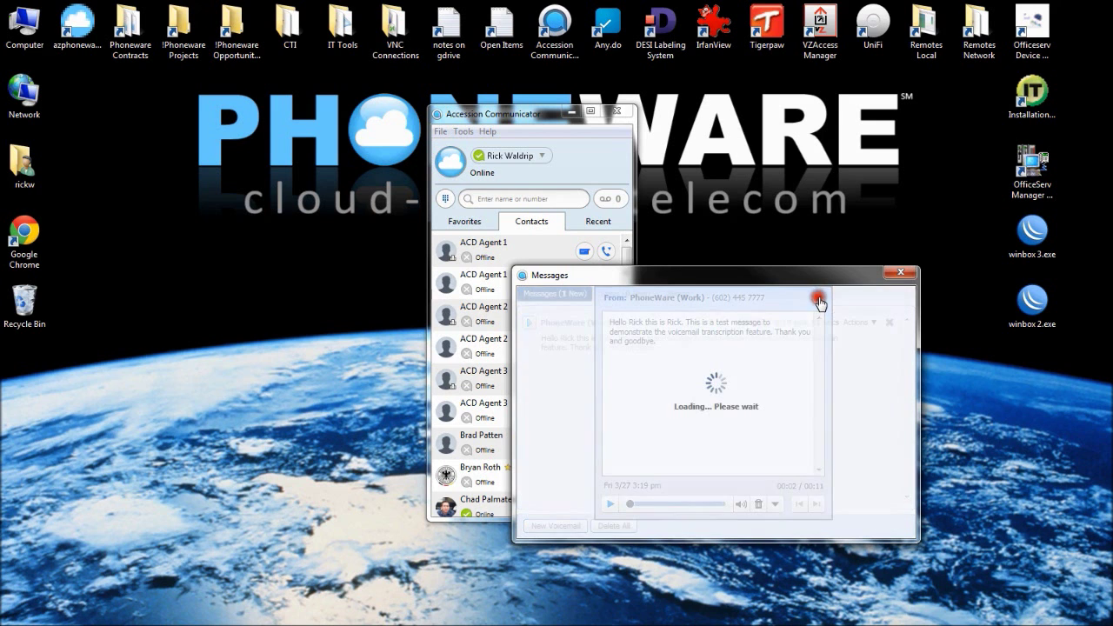
pyautogui.click(905, 274)
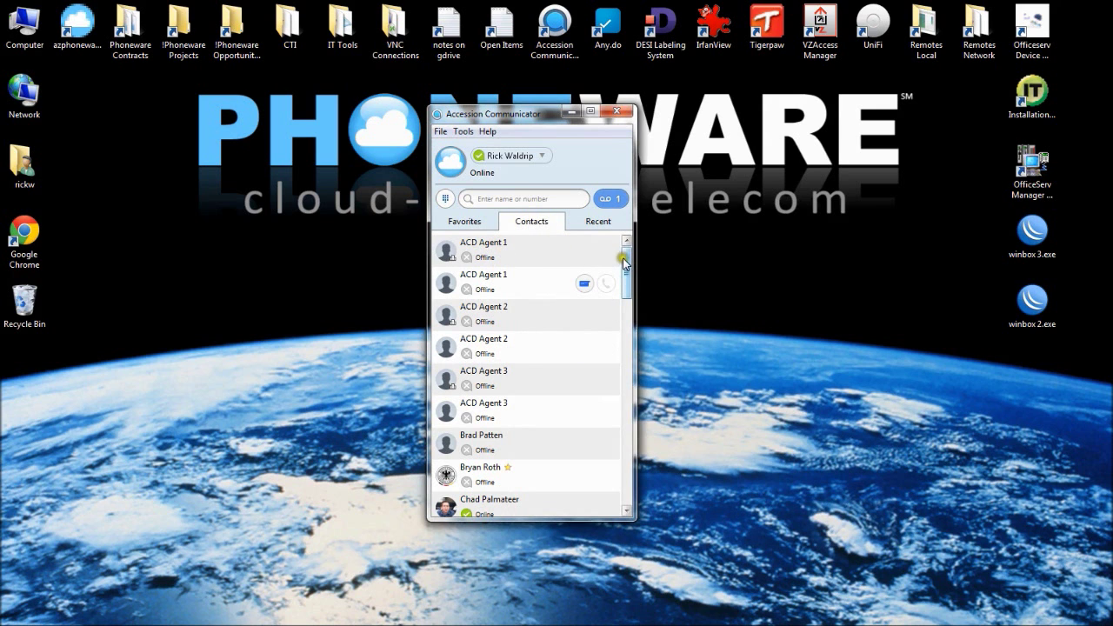
pyautogui.moveTo(628, 264); pyautogui.dragTo(636, 263)
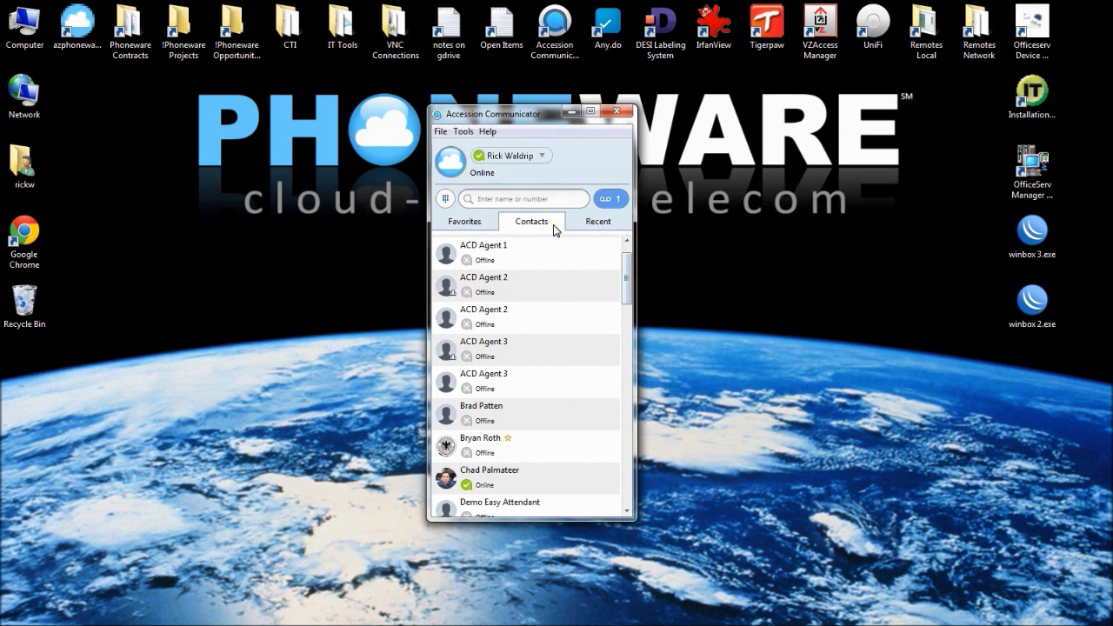
pyautogui.moveTo(626, 262); pyautogui.dragTo(639, 304)
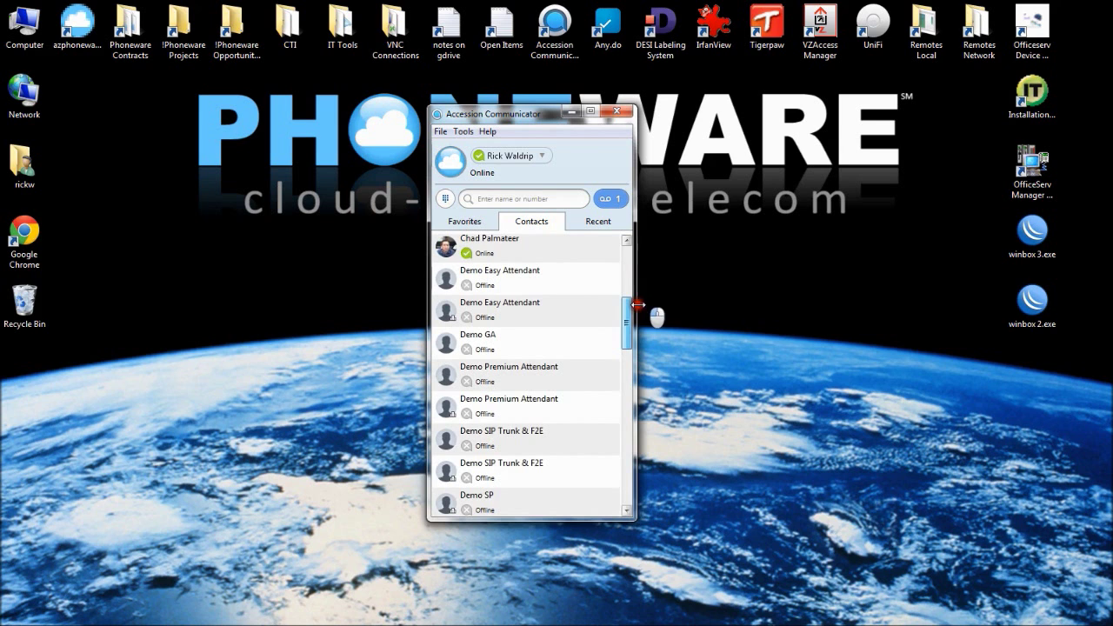
pyautogui.rightClick(501, 288)
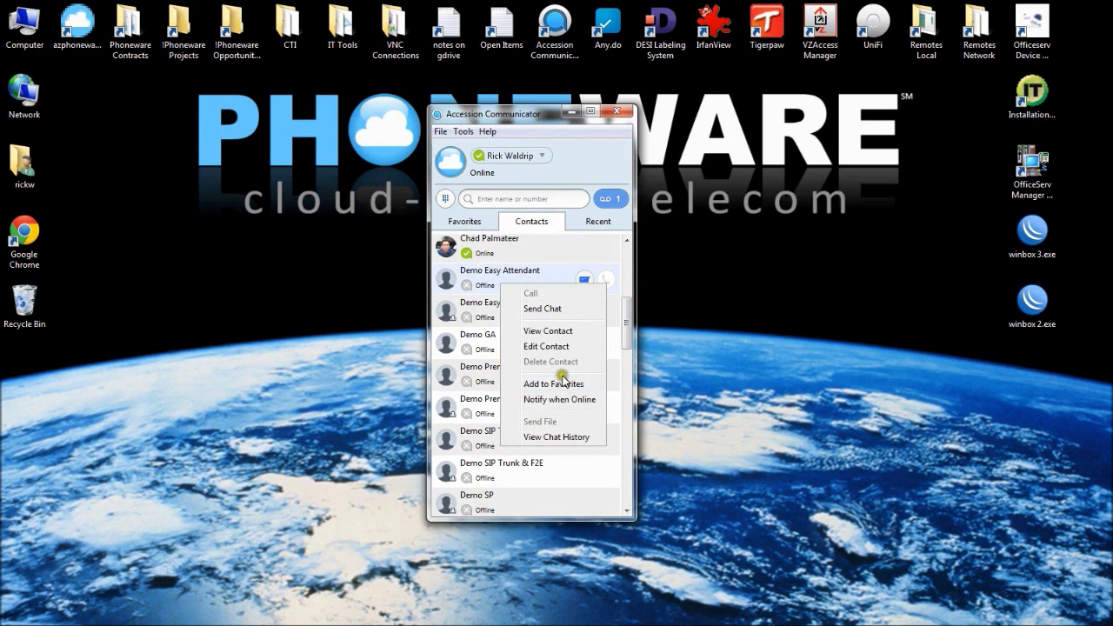
pyautogui.click(470, 222)
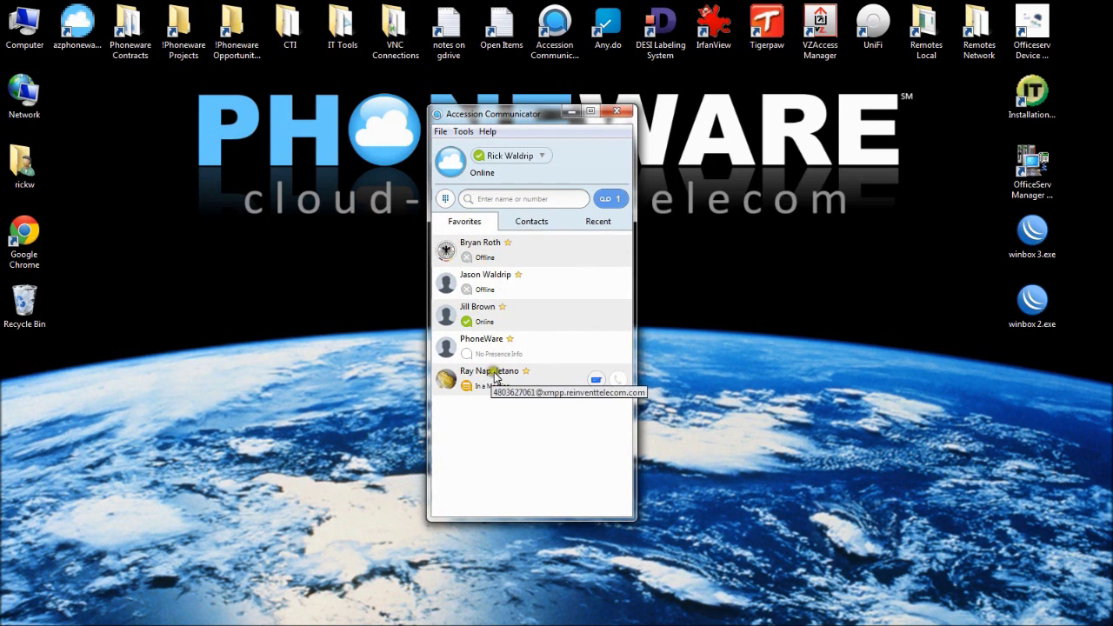
pyautogui.click(598, 221)
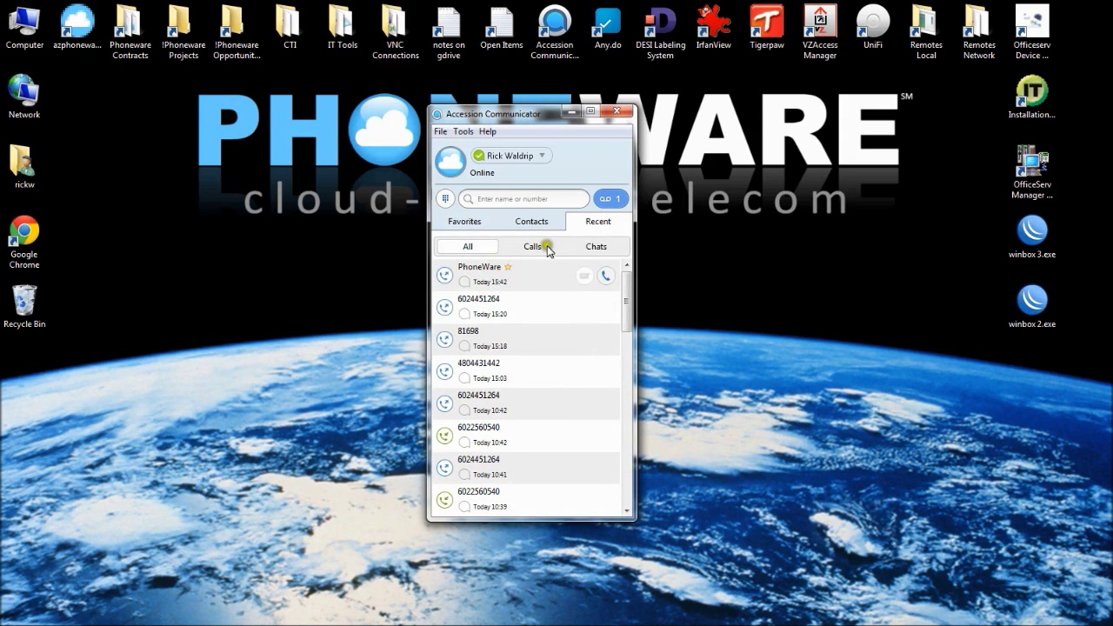
pyautogui.click(538, 223)
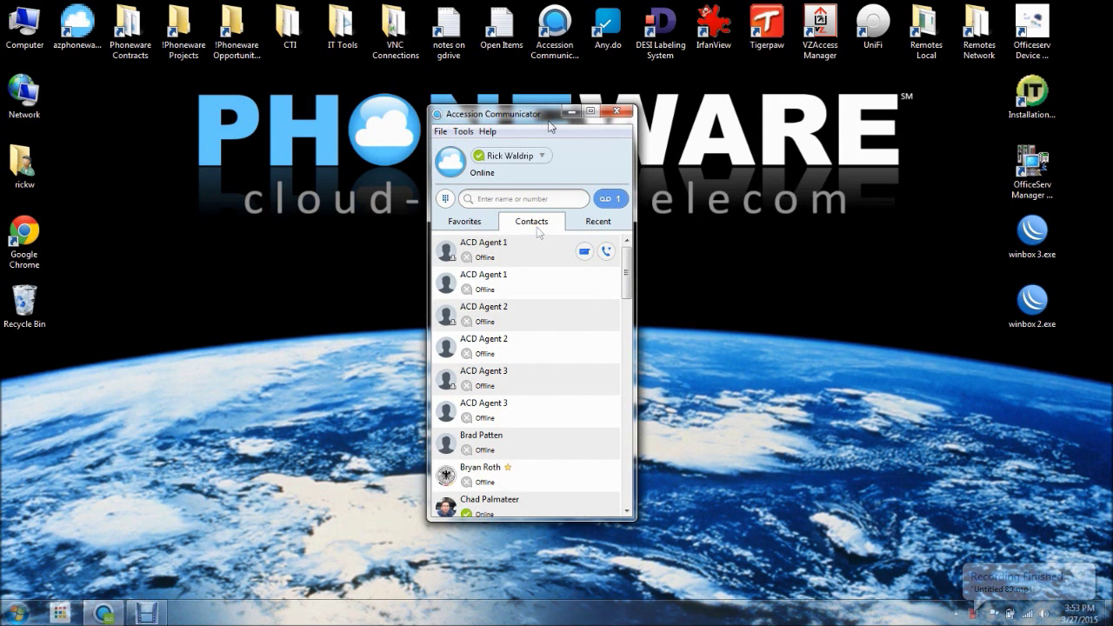
# Enter the PhoneWare number in the search box and place the call
pyautogui.click(535, 199)
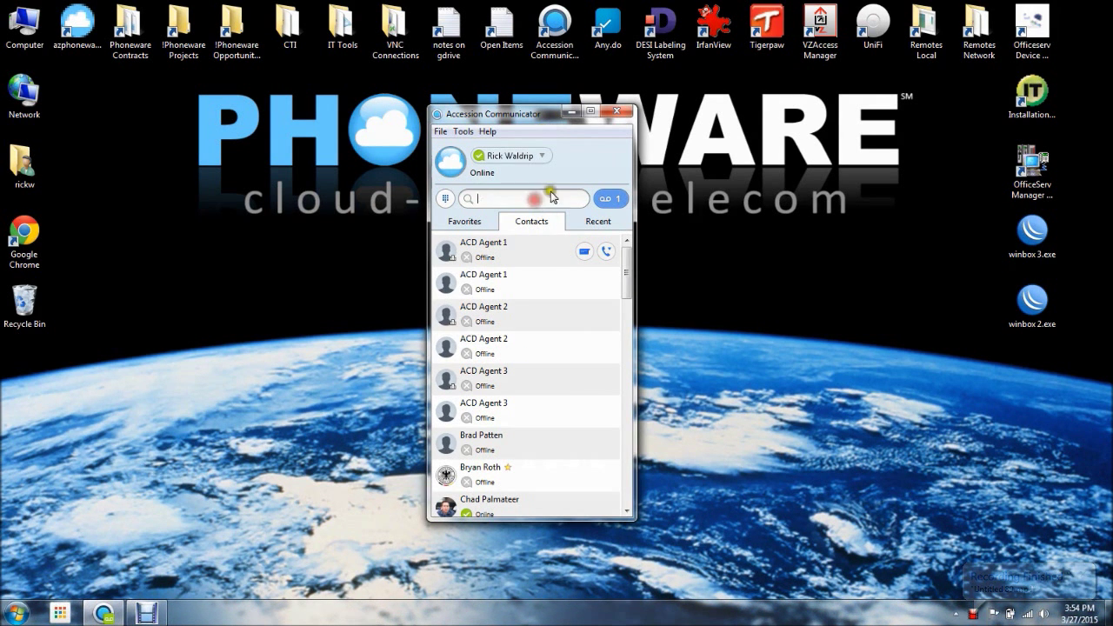
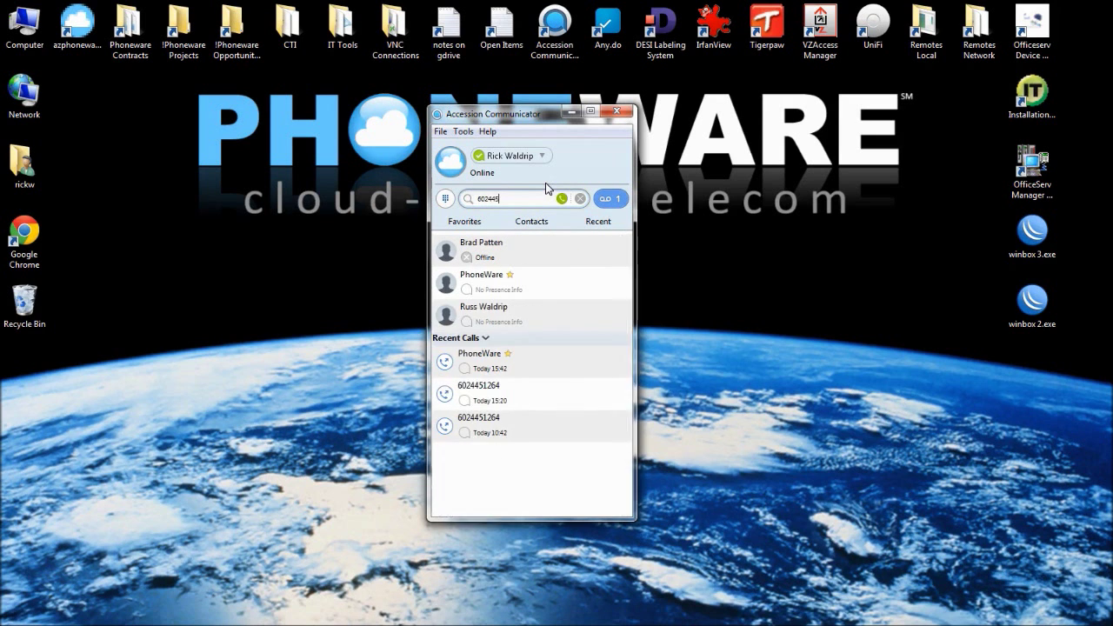
pyautogui.click(581, 198)
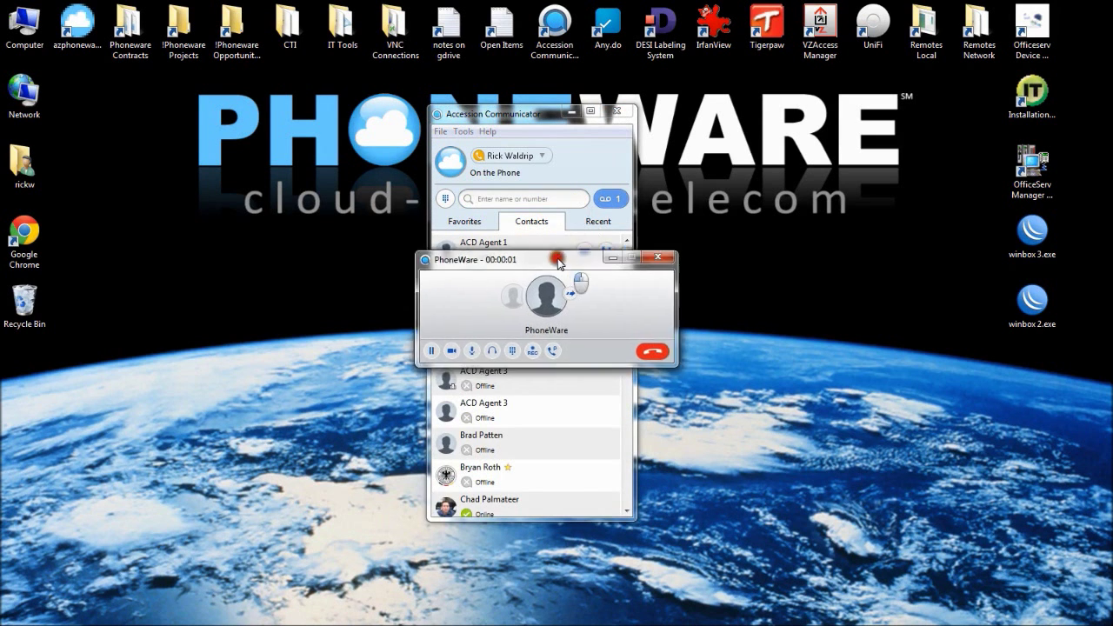
pyautogui.moveTo(557, 259); pyautogui.dragTo(541, 253)
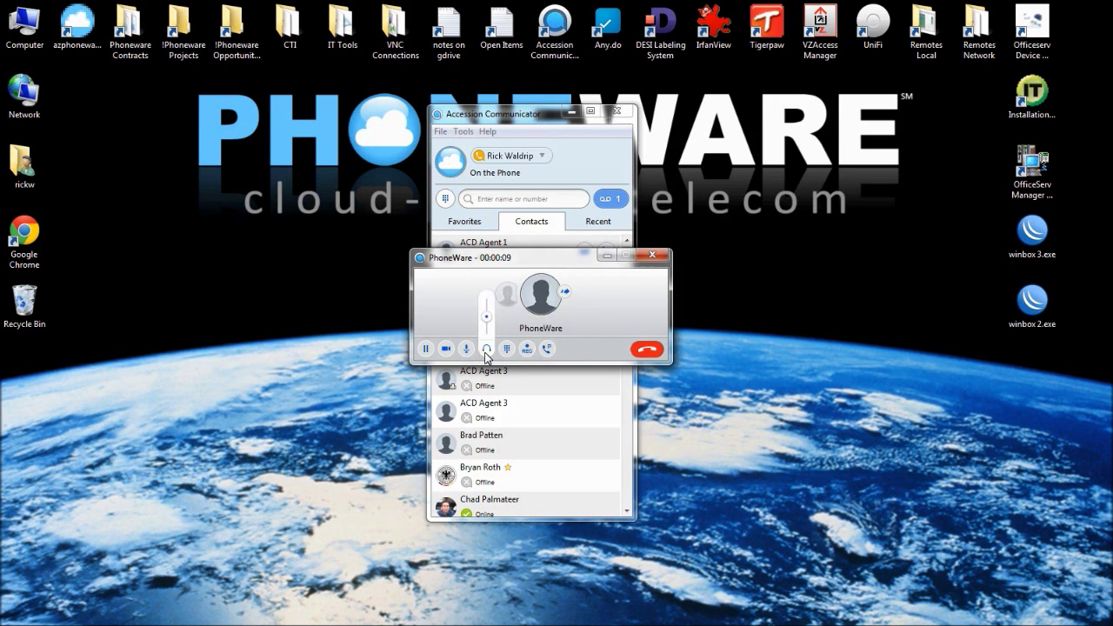
# Mute the speaker, toggle the dialpad, start recording, and view call park orbits without parking
pyautogui.click(486, 349)
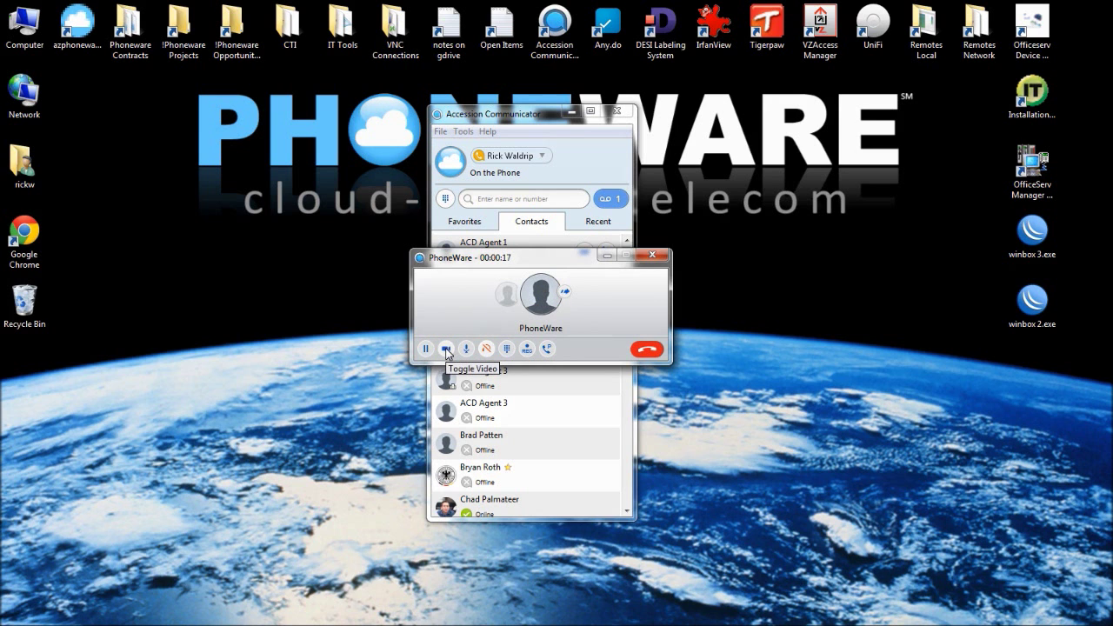
pyautogui.moveTo(468, 350)
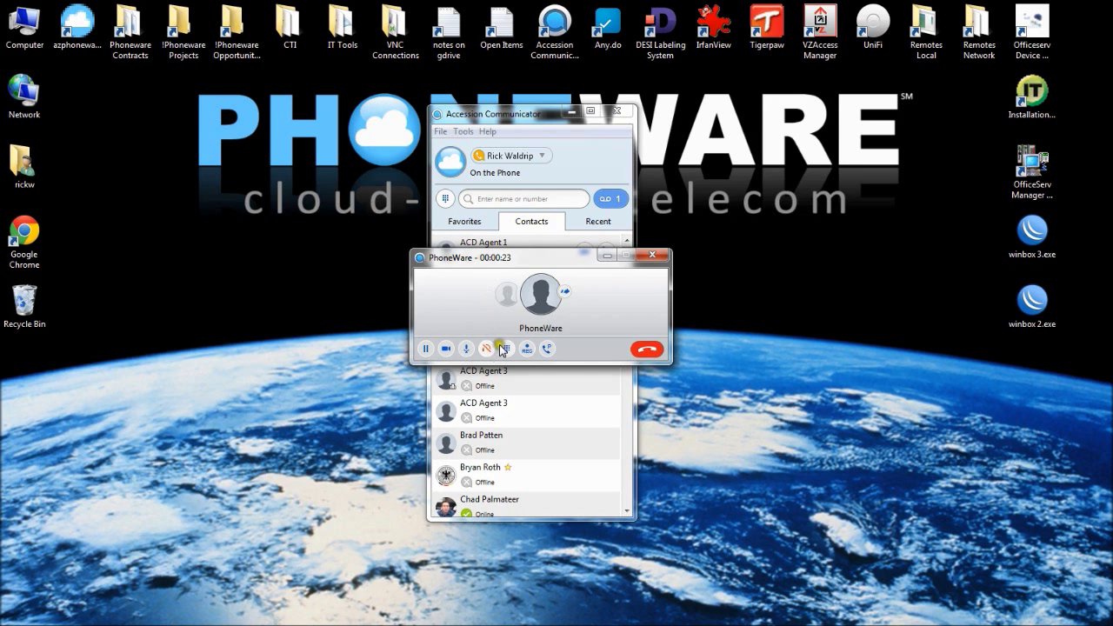
pyautogui.click(507, 349)
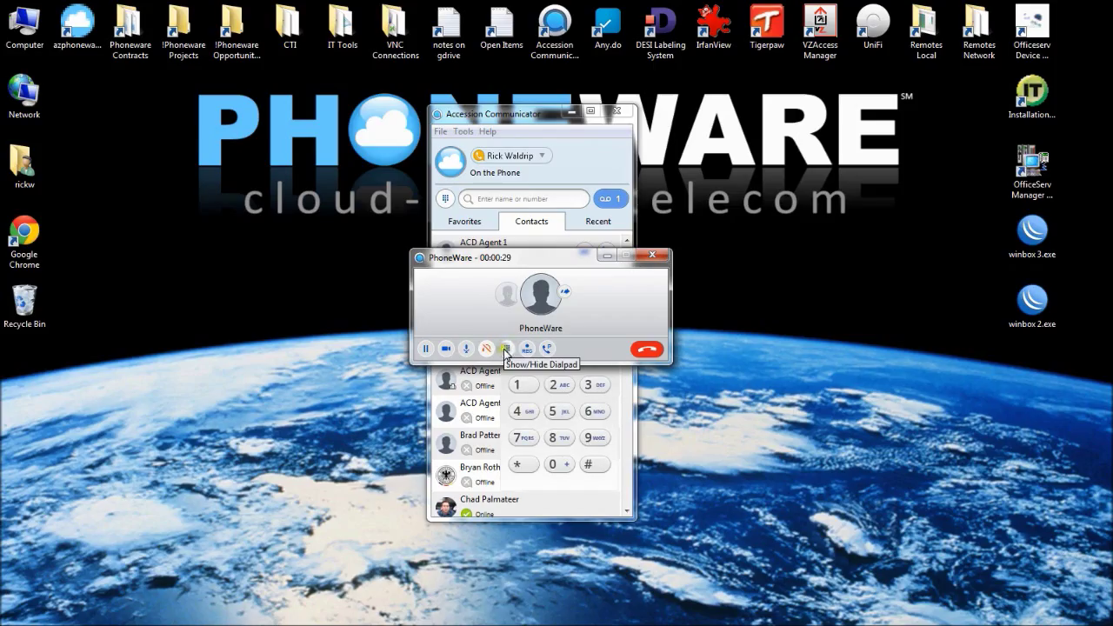
pyautogui.click(506, 352)
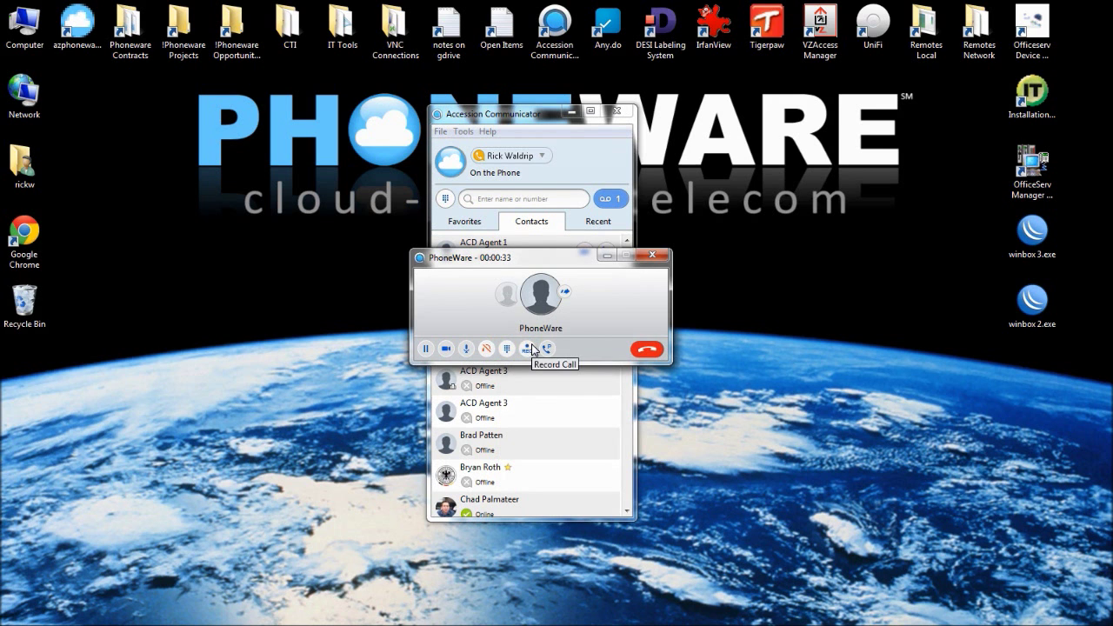
pyautogui.click(530, 349)
pyautogui.click(548, 349)
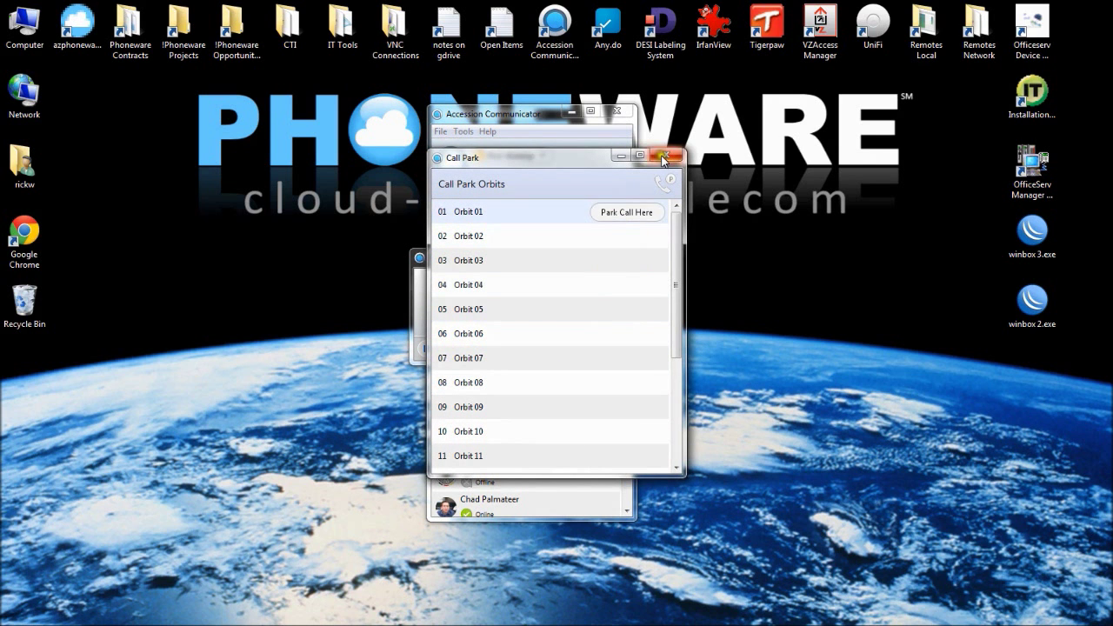
pyautogui.click(666, 156)
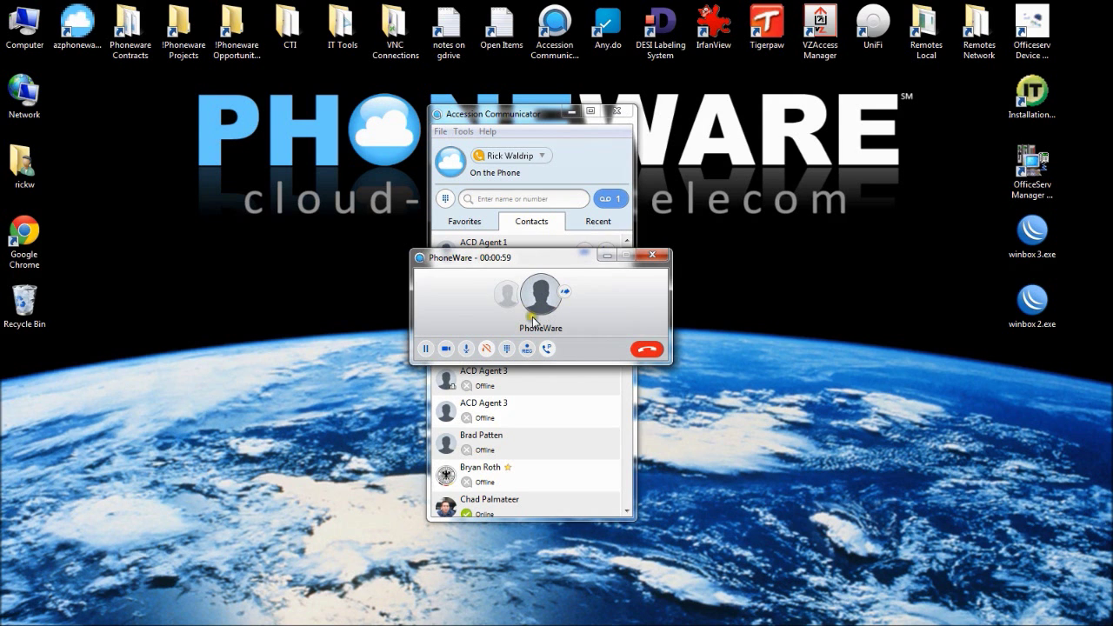
# Hang up the first call and redial PhoneWare from the Favorites list
pyautogui.click(648, 350)
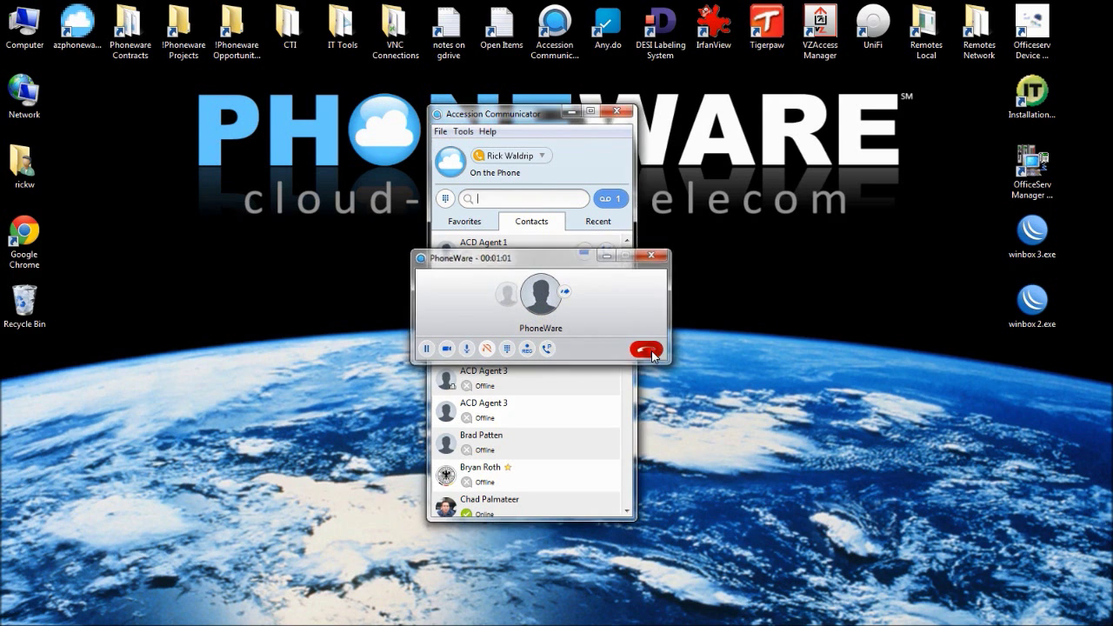
pyautogui.press('F10')
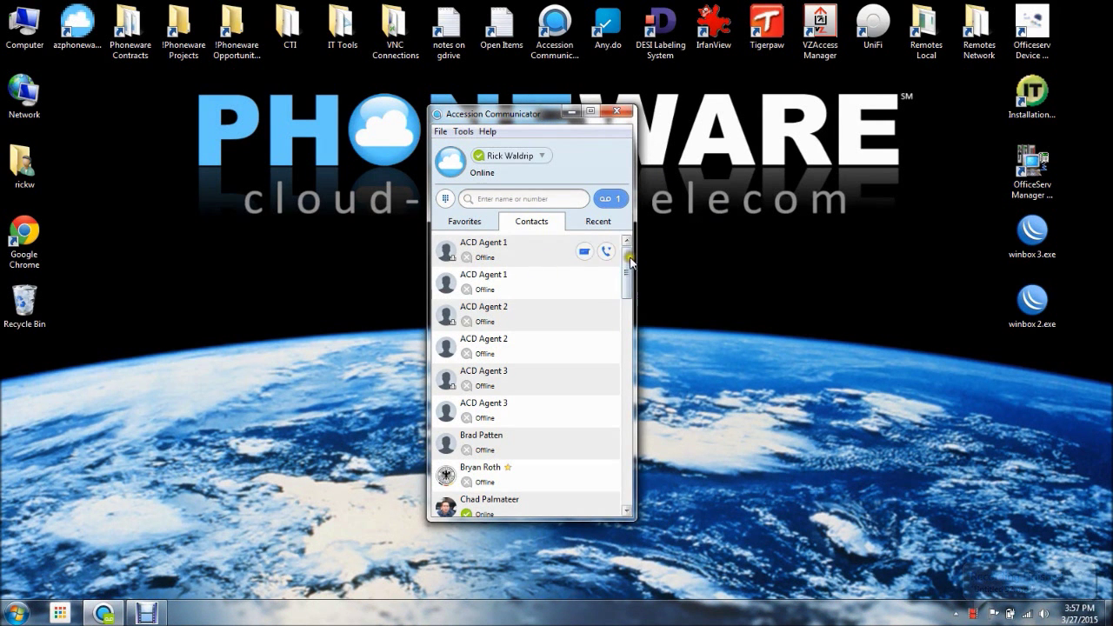
pyautogui.moveTo(628, 272); pyautogui.dragTo(606, 213)
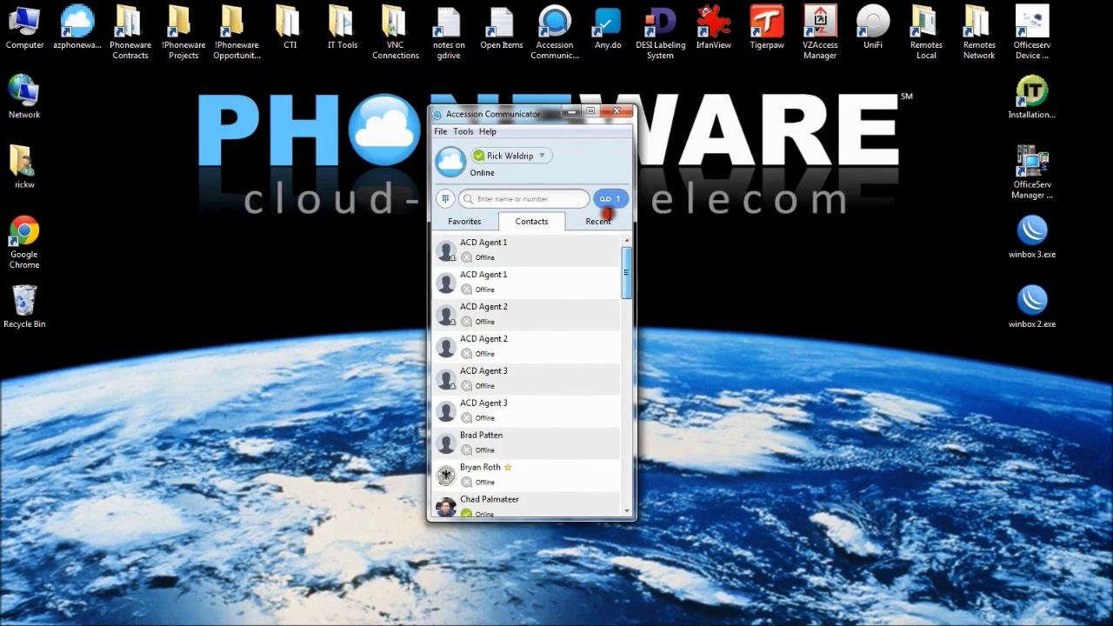
pyautogui.click(465, 221)
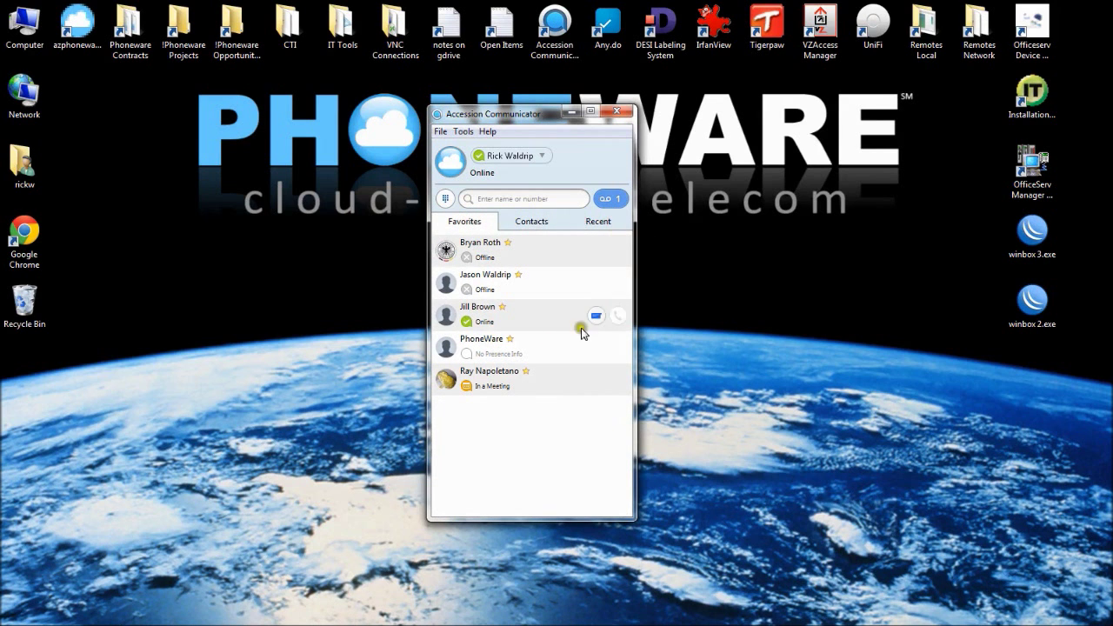
pyautogui.doubleClick(489, 350)
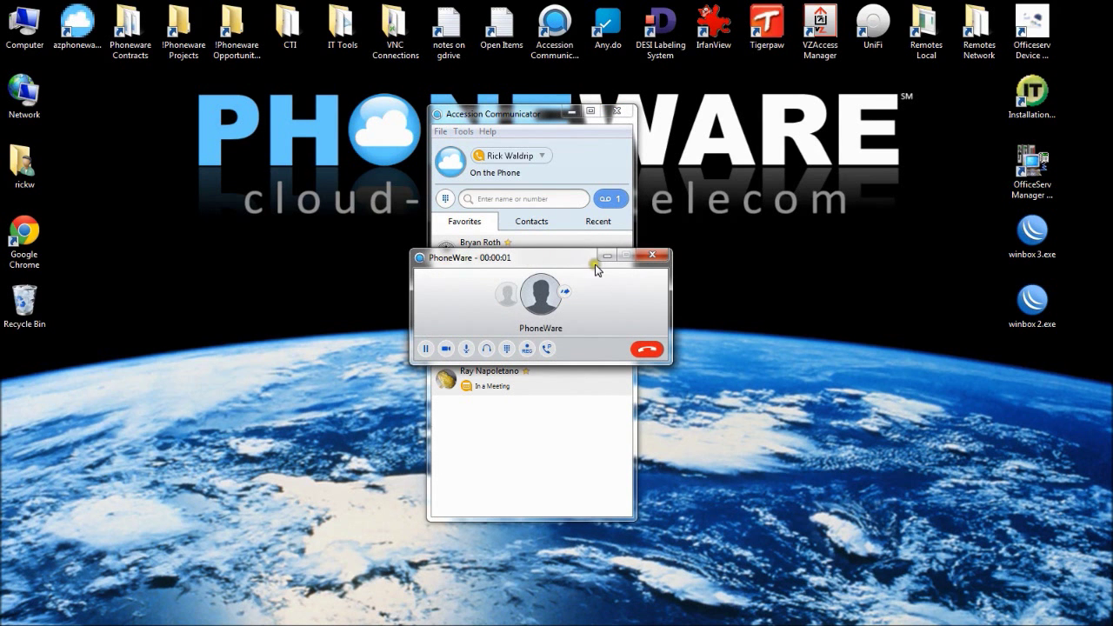
# Hang up the PhoneWare call and accept the incoming TELEPHONE WHSE call
pyautogui.click(651, 352)
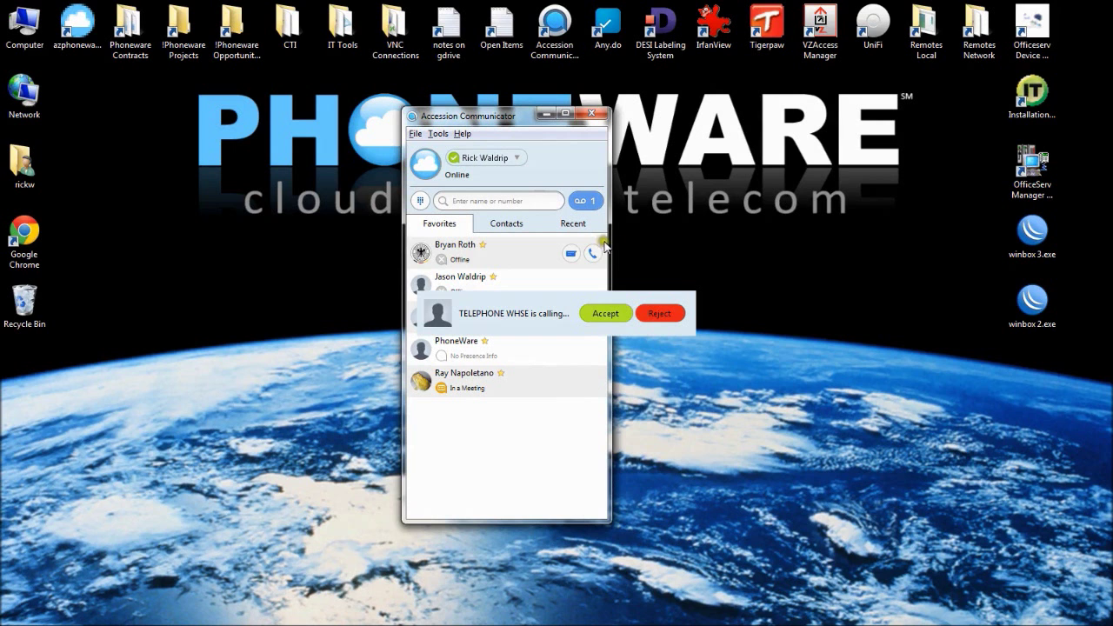
pyautogui.click(607, 315)
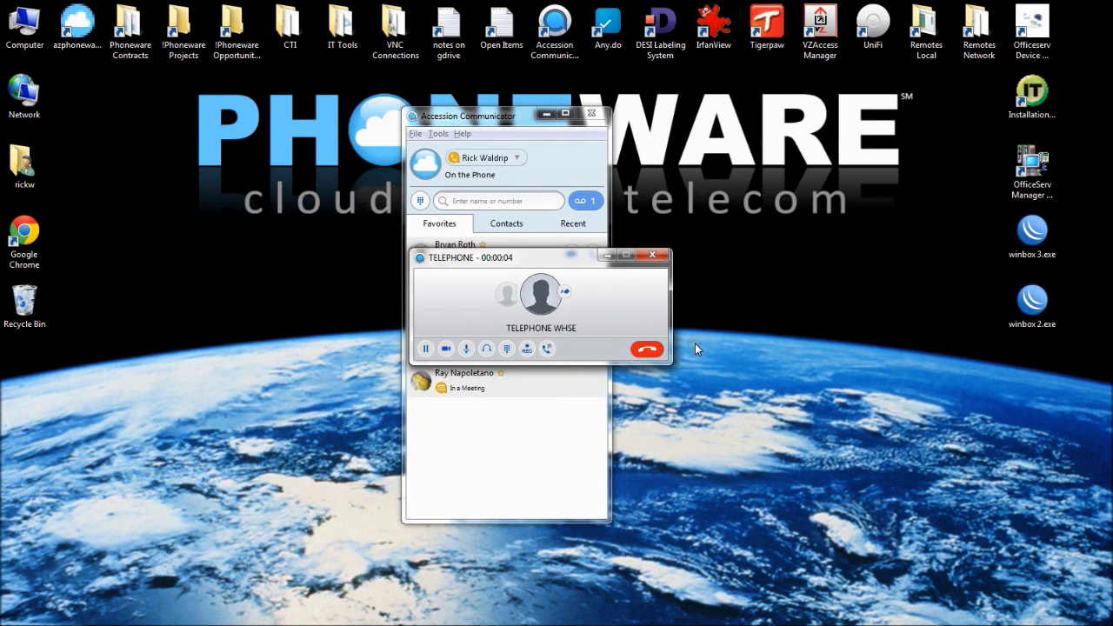
# End the TELEPHONE WHSE call and bring up the General section of Options
pyautogui.click(649, 350)
pyautogui.click(437, 134)
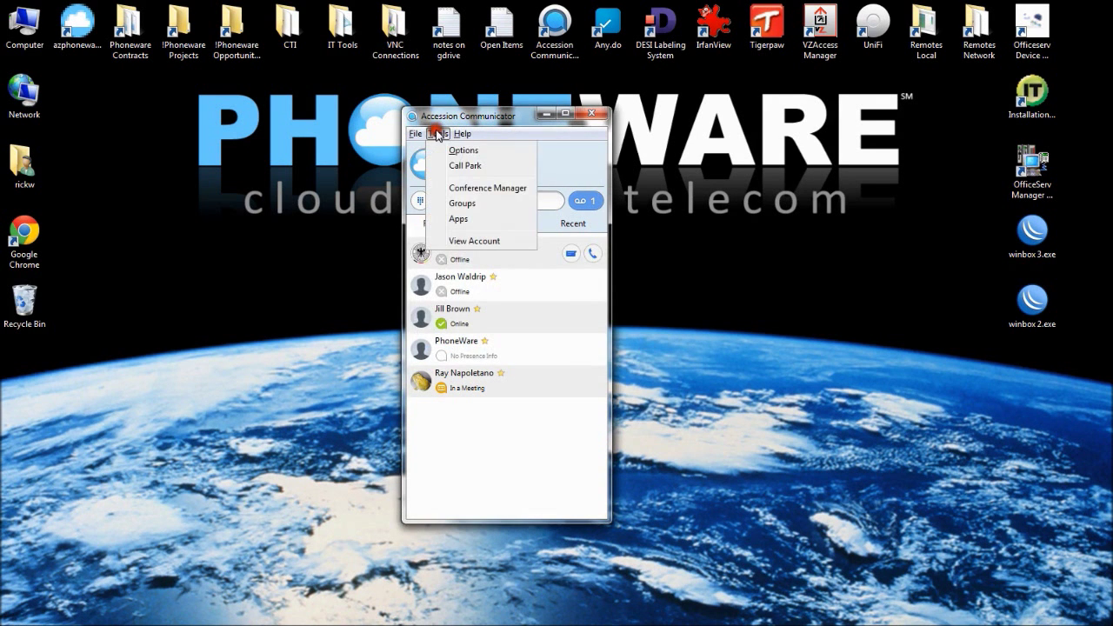
pyautogui.click(461, 151)
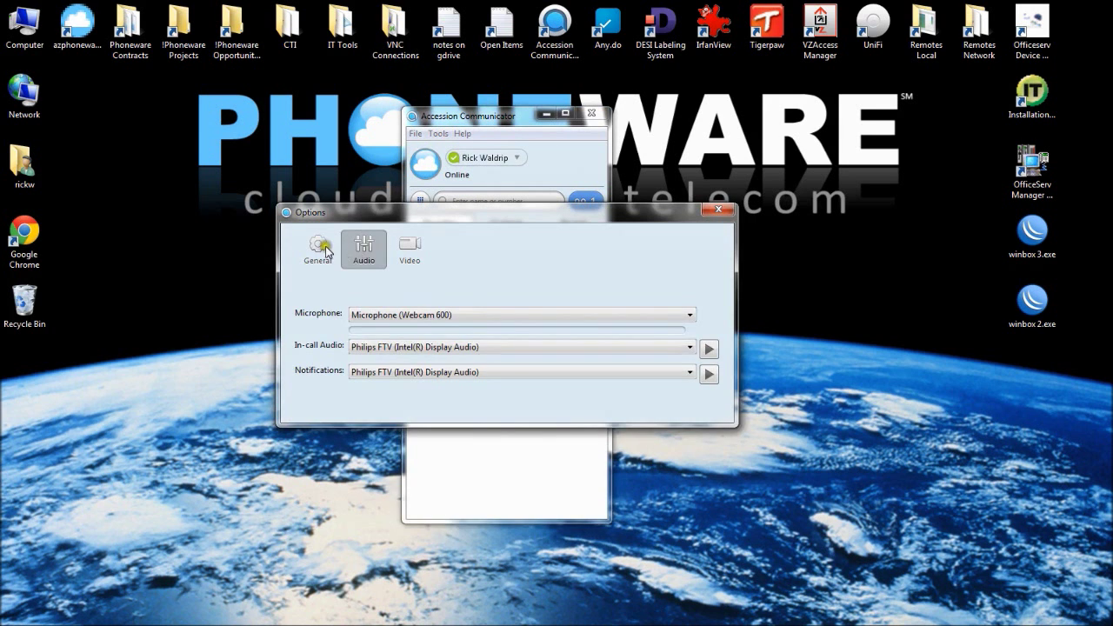
pyautogui.click(322, 246)
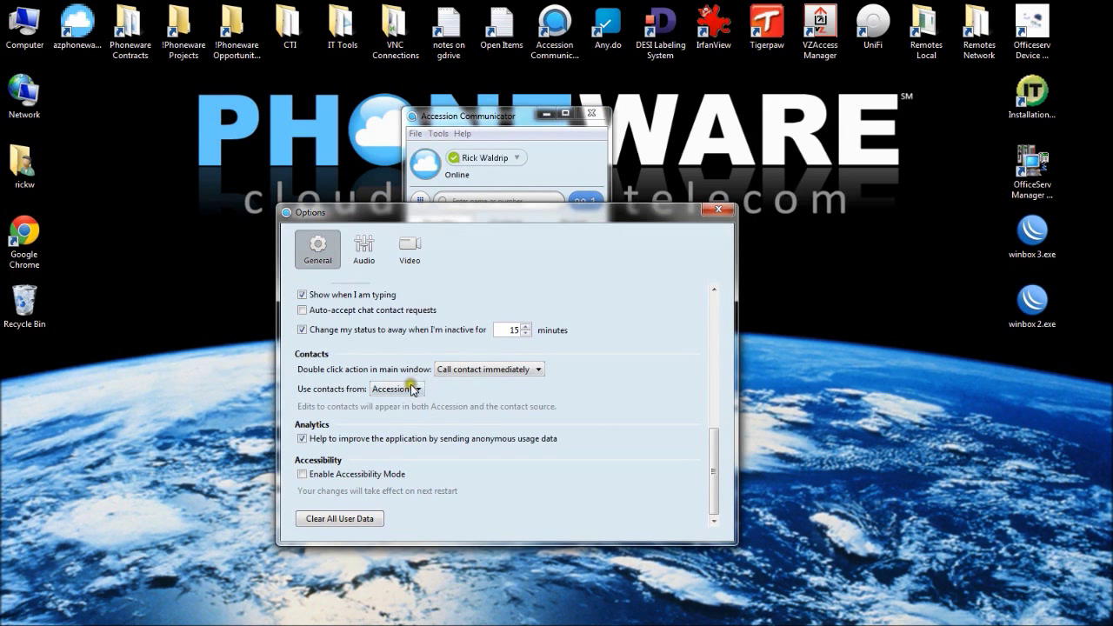
pyautogui.moveTo(713, 441); pyautogui.dragTo(717, 336)
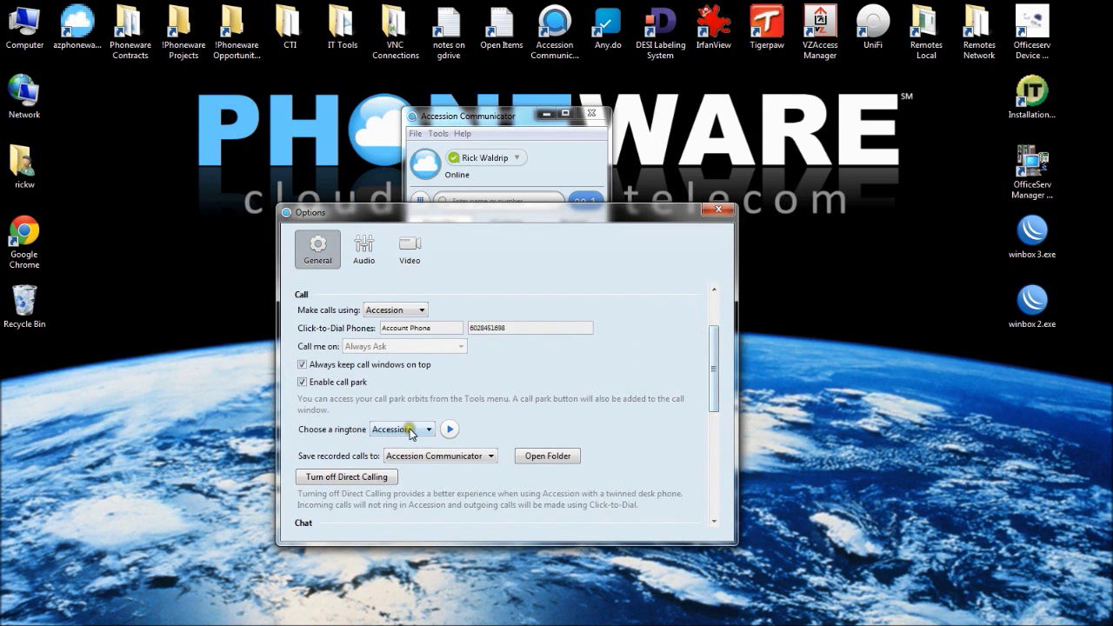
# Choose the Telephone ringtone, then play and stop its preview
pyautogui.click(411, 430)
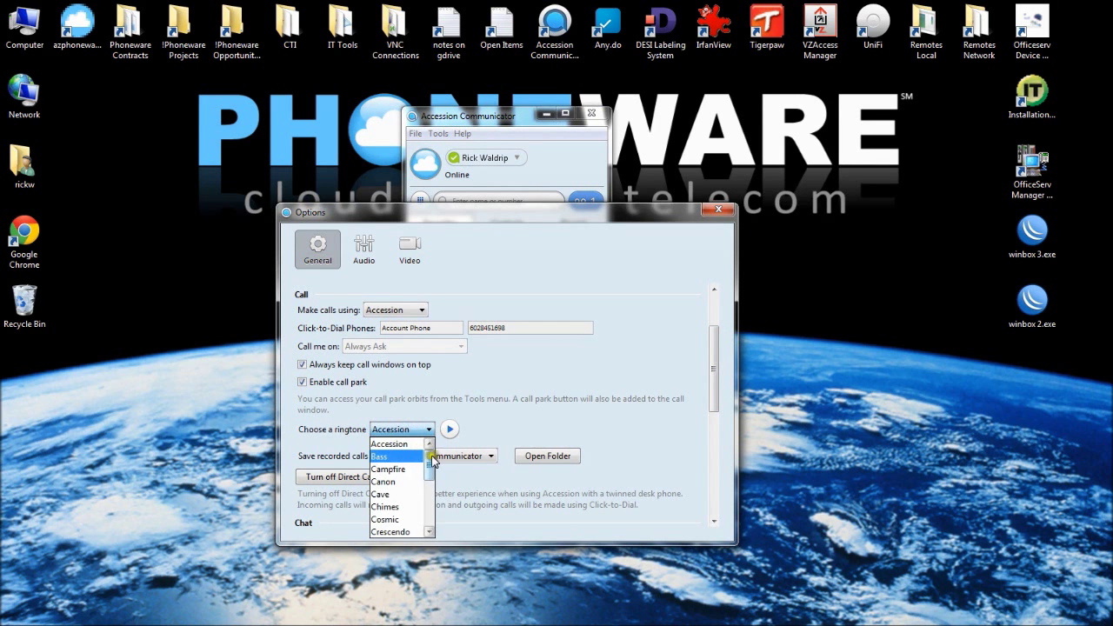
pyautogui.moveTo(432, 461); pyautogui.dragTo(429, 509)
pyautogui.click(403, 509)
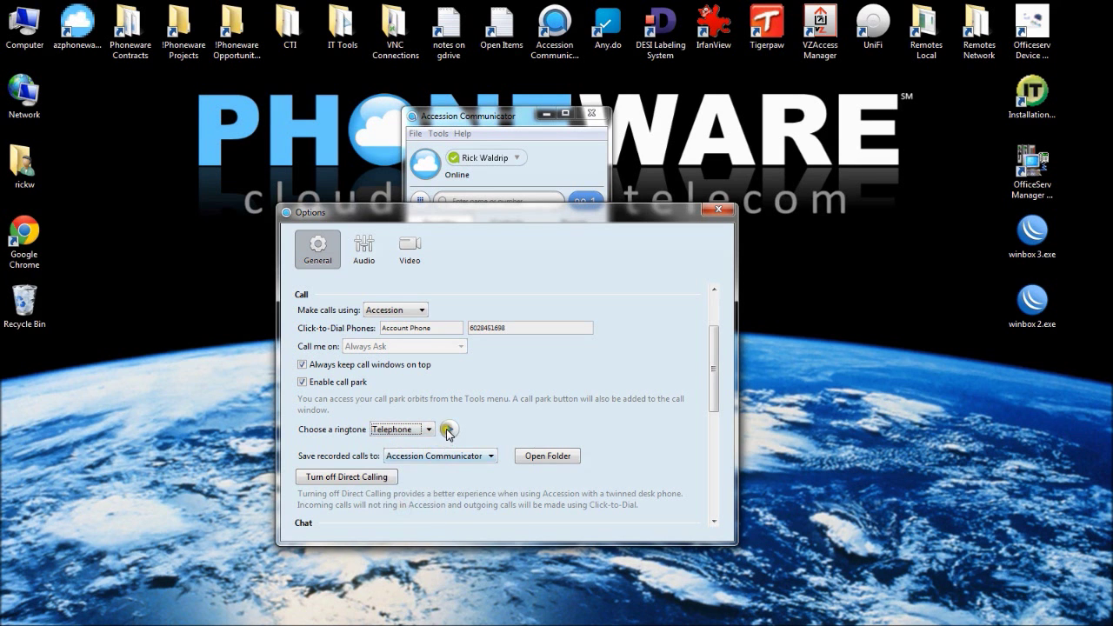
pyautogui.click(448, 429)
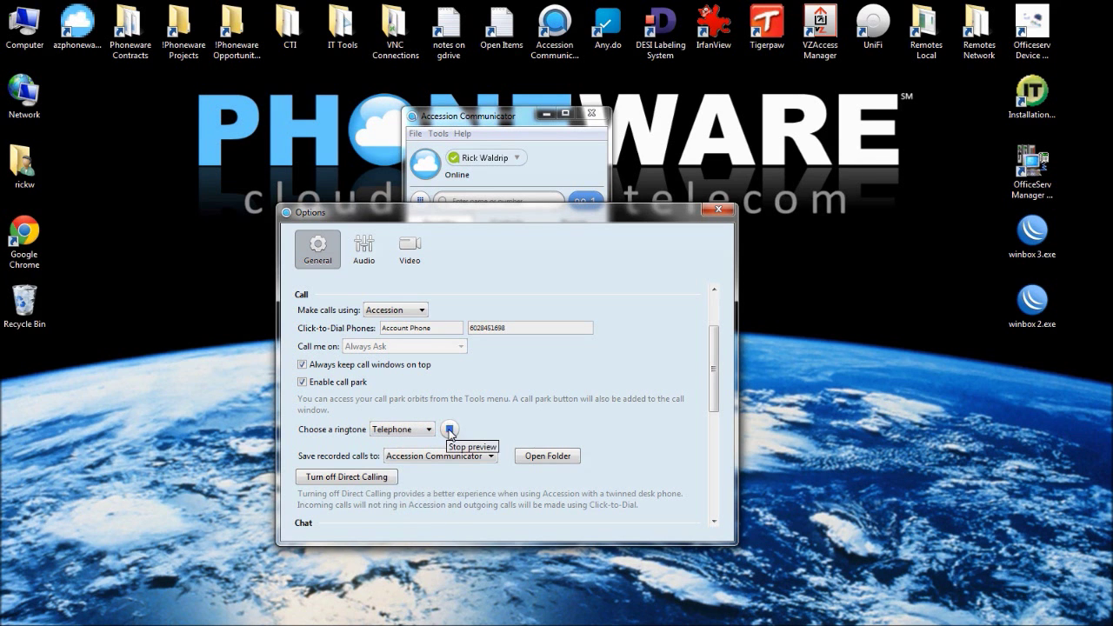
pyautogui.click(449, 430)
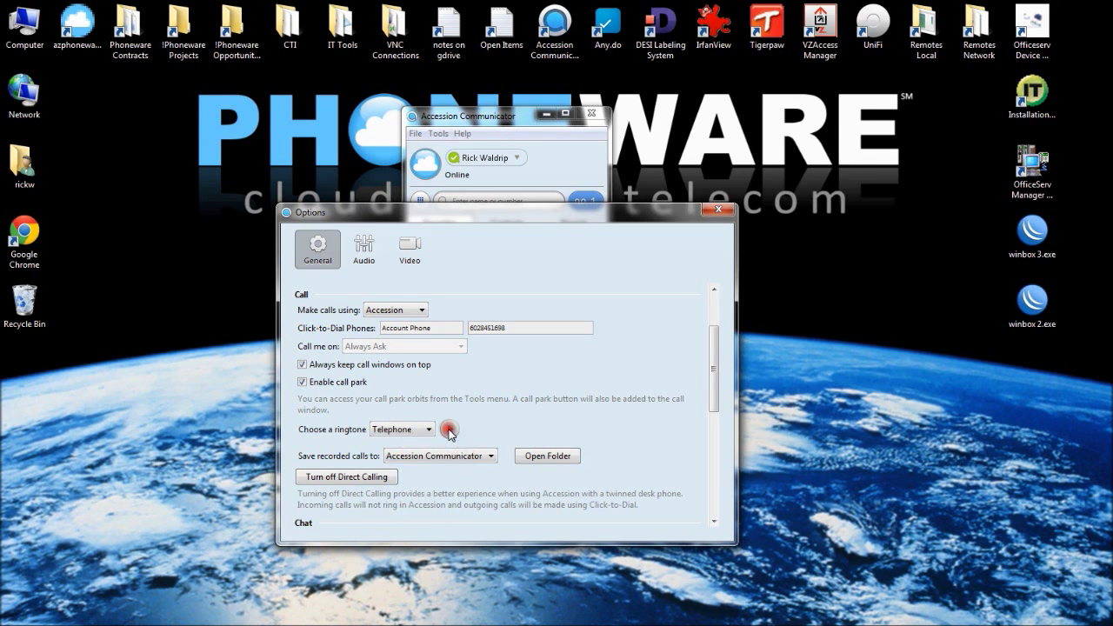
# Close Options, then answer the incoming TELEPHONE WHSE call and hang it up
pyautogui.click(715, 211)
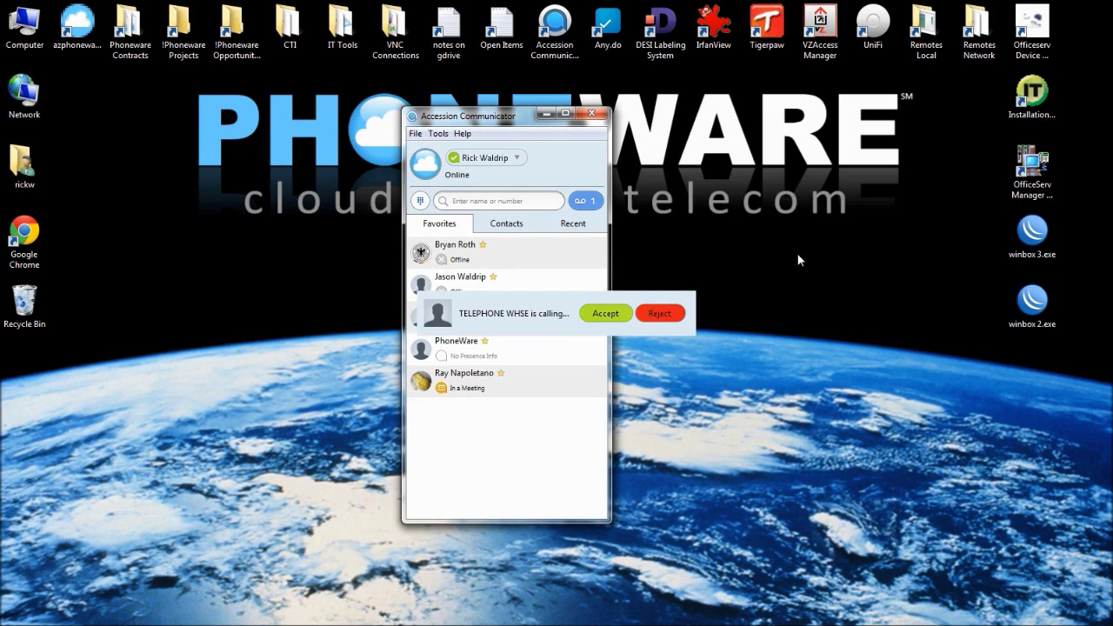
pyautogui.click(610, 312)
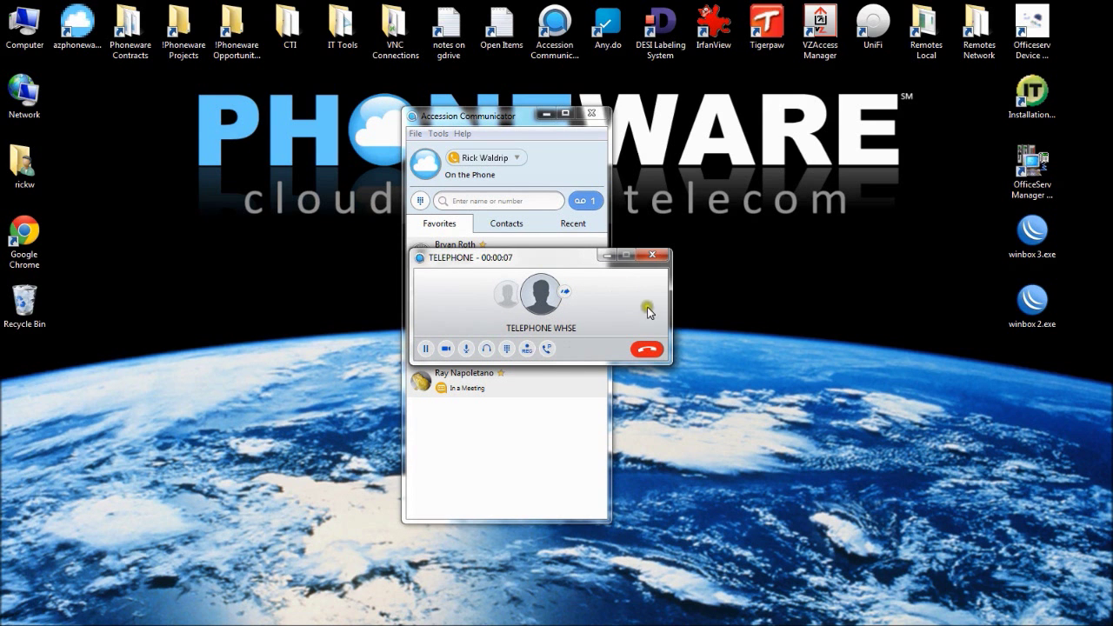
pyautogui.click(547, 258)
pyautogui.moveTo(547, 259); pyautogui.dragTo(539, 265)
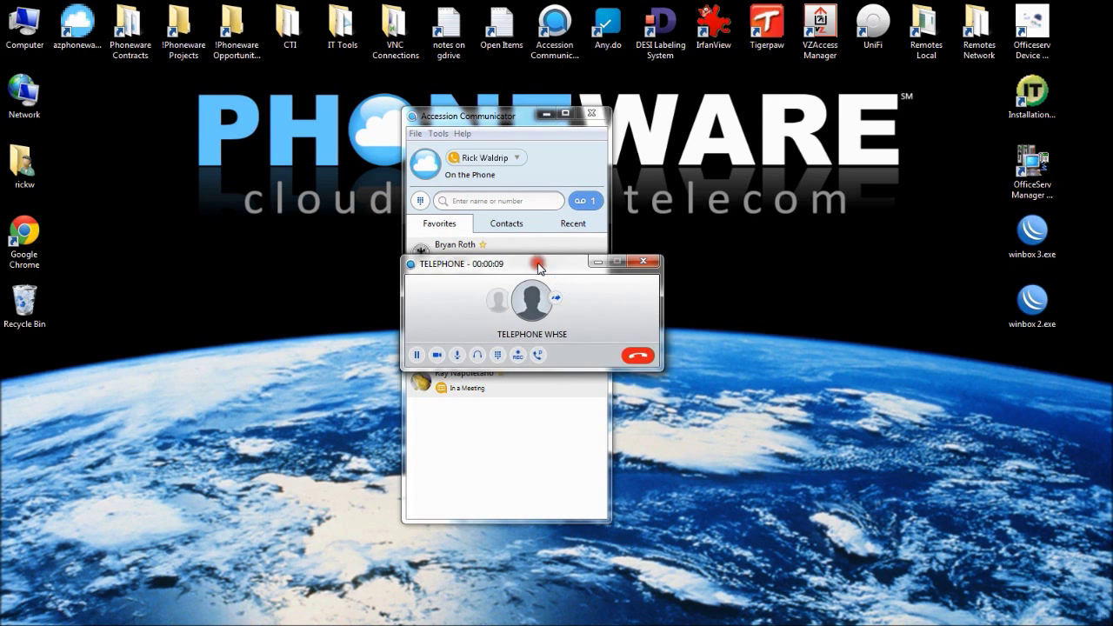
pyautogui.click(641, 358)
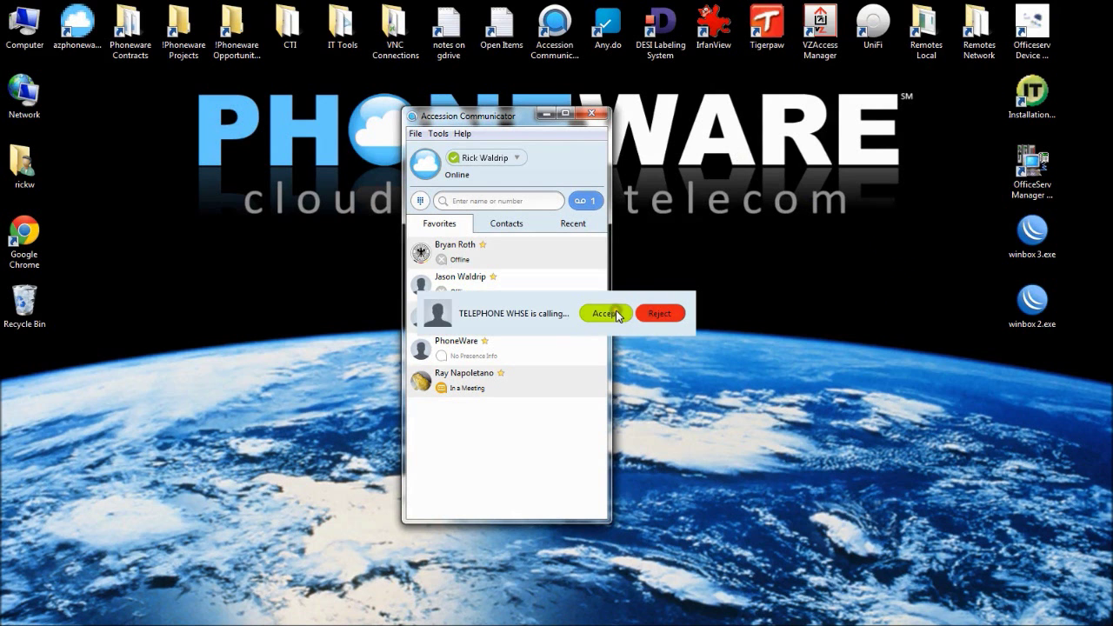
# Answer the incoming TELEPHONE WHSE call and move its window down-left
pyautogui.click(616, 312)
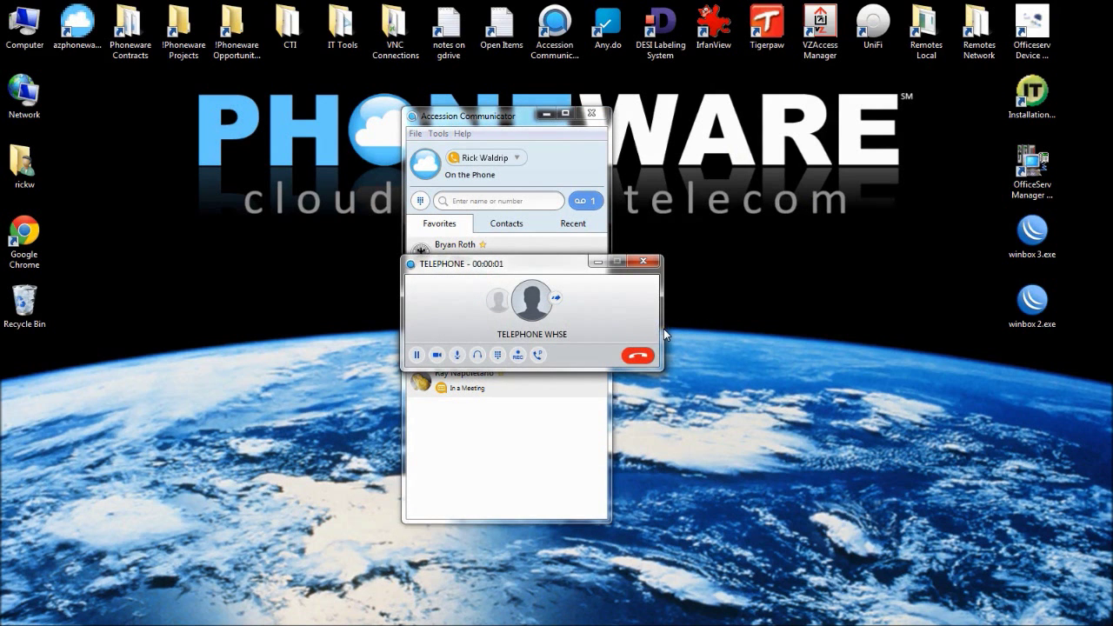
pyautogui.click(529, 264)
pyautogui.moveTo(531, 269); pyautogui.dragTo(512, 284)
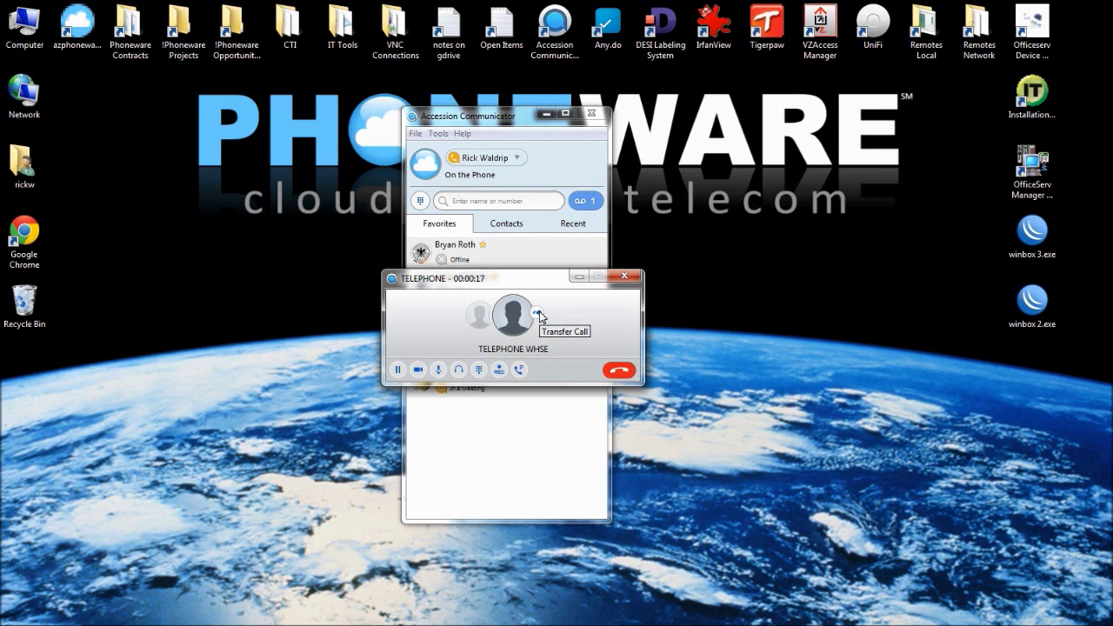
pyautogui.click(537, 314)
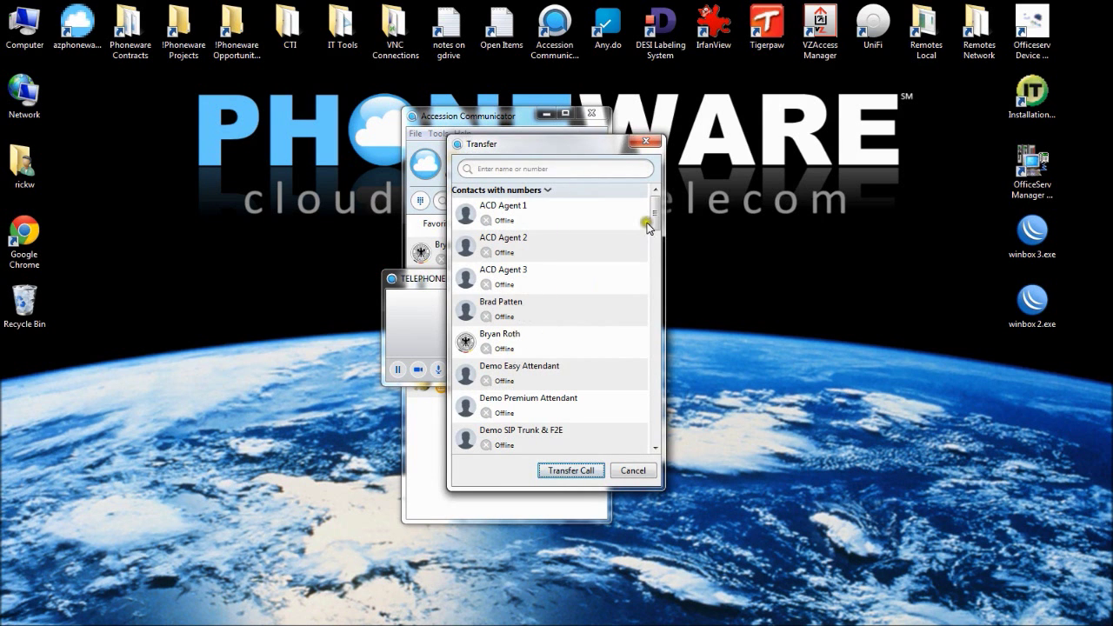
pyautogui.moveTo(653, 213); pyautogui.dragTo(655, 249)
pyautogui.click(557, 169)
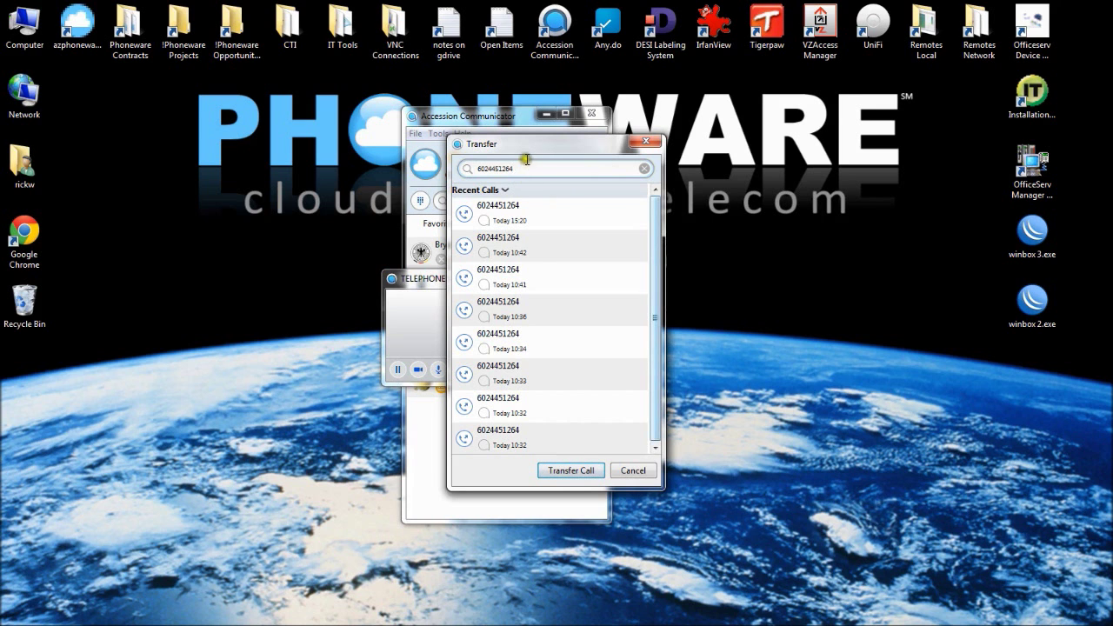
pyautogui.click(566, 471)
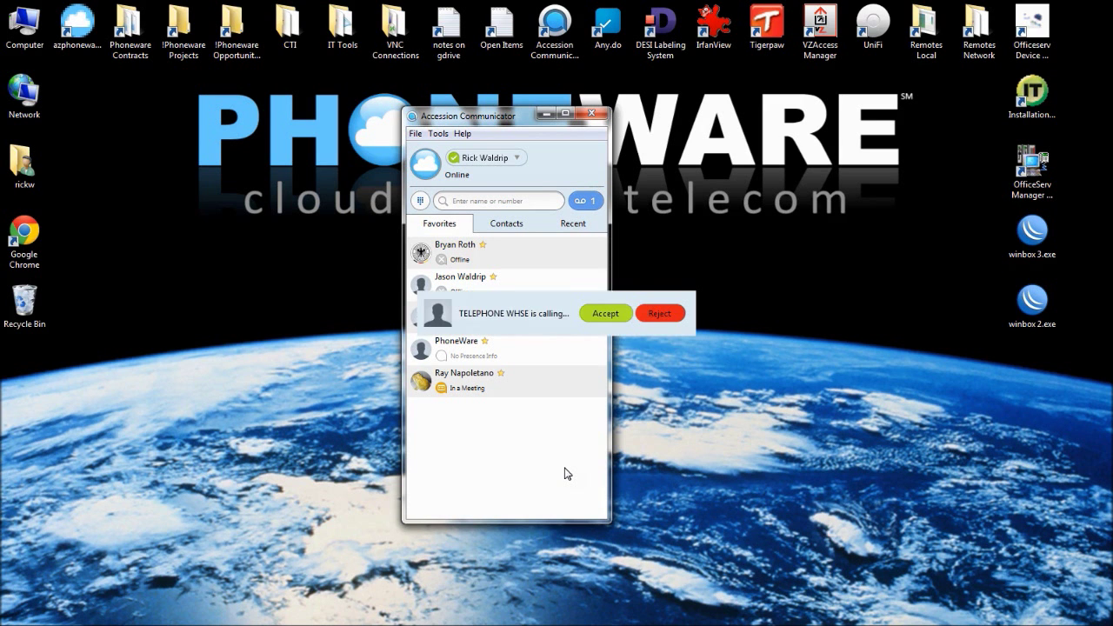
pyautogui.click(606, 311)
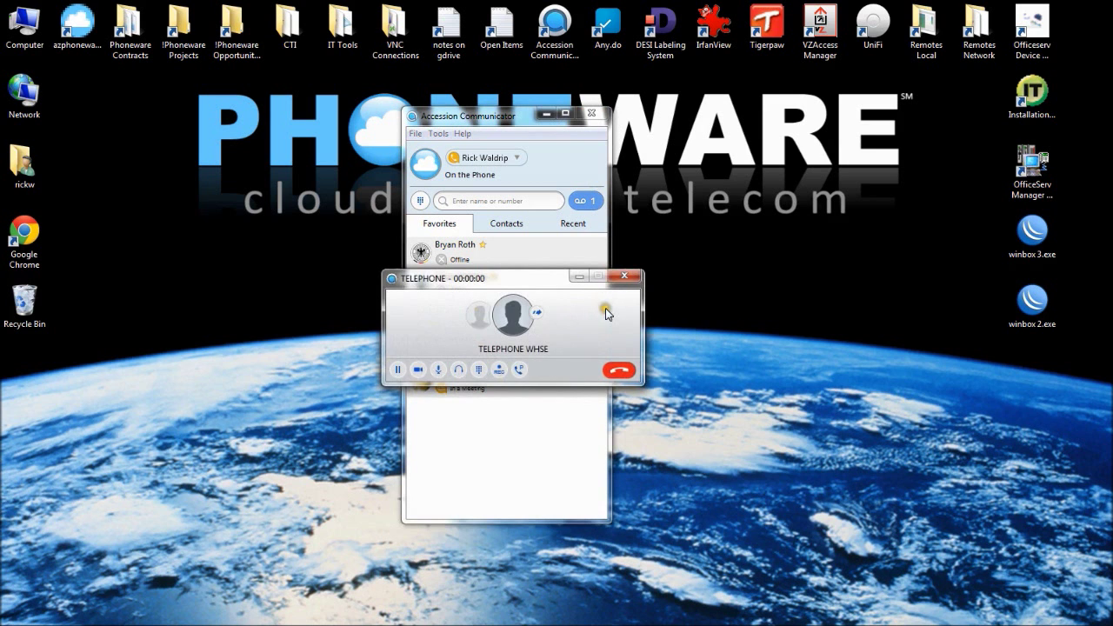
pyautogui.moveTo(561, 273); pyautogui.dragTo(738, 369)
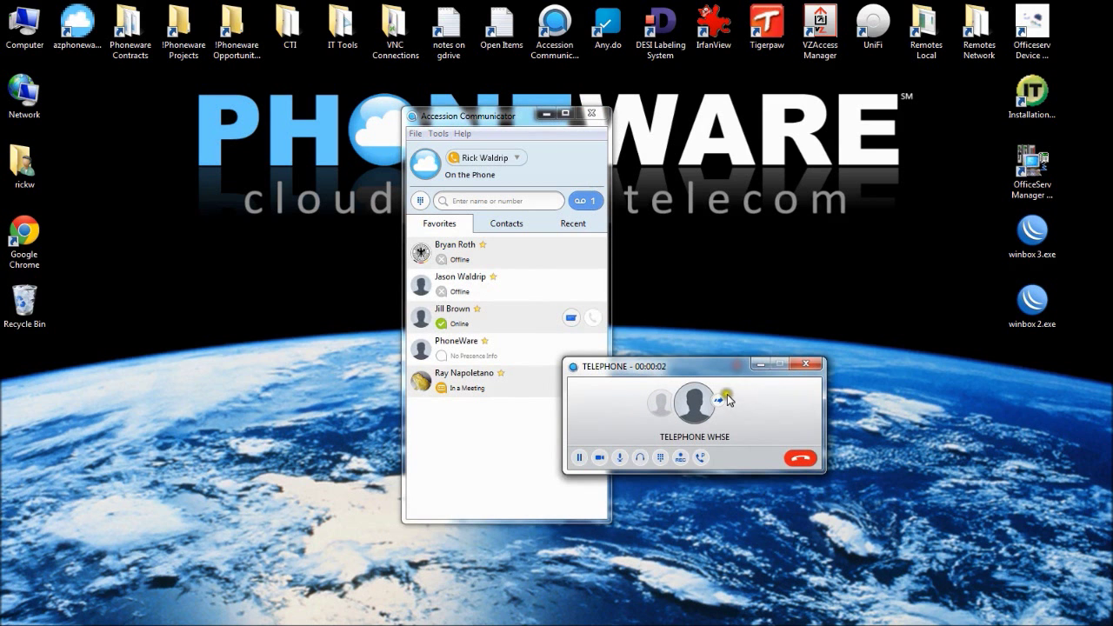
pyautogui.click(488, 201)
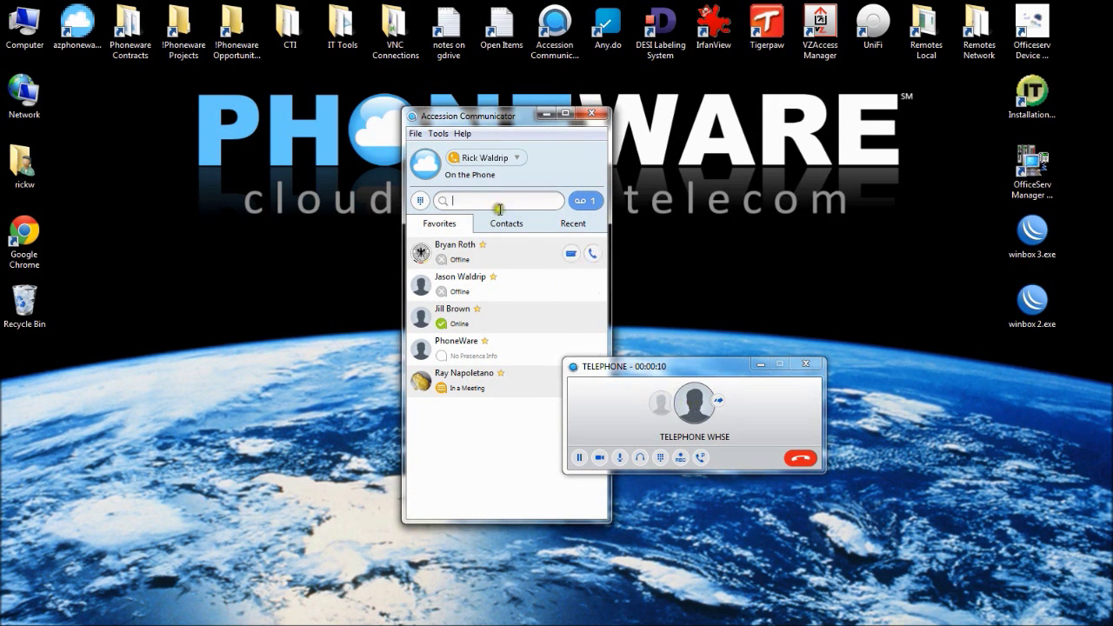
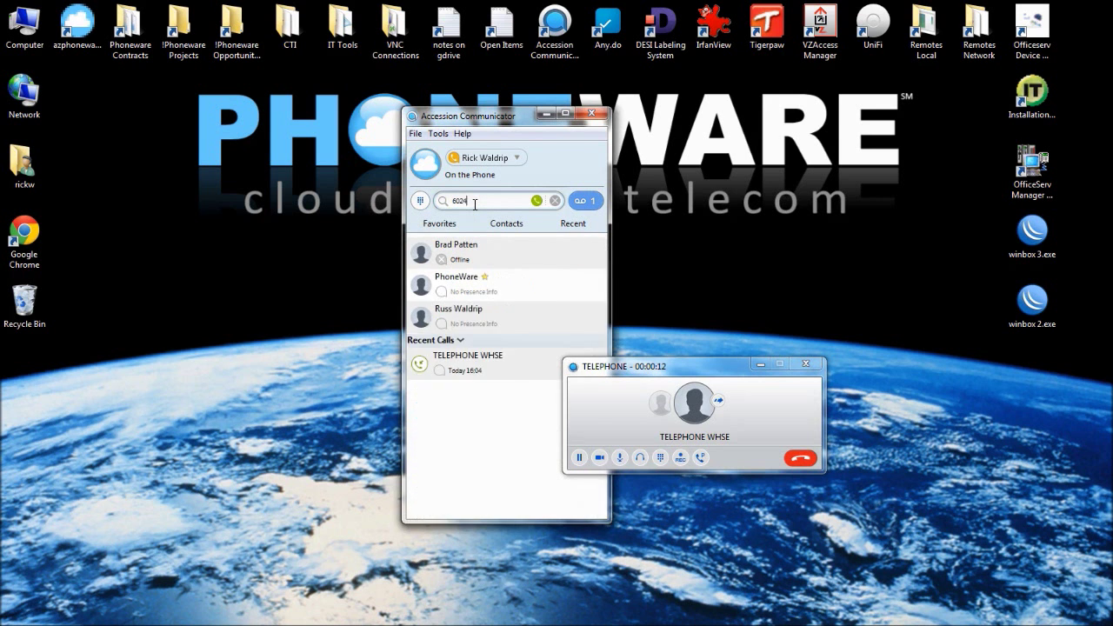
pyautogui.press('Return')
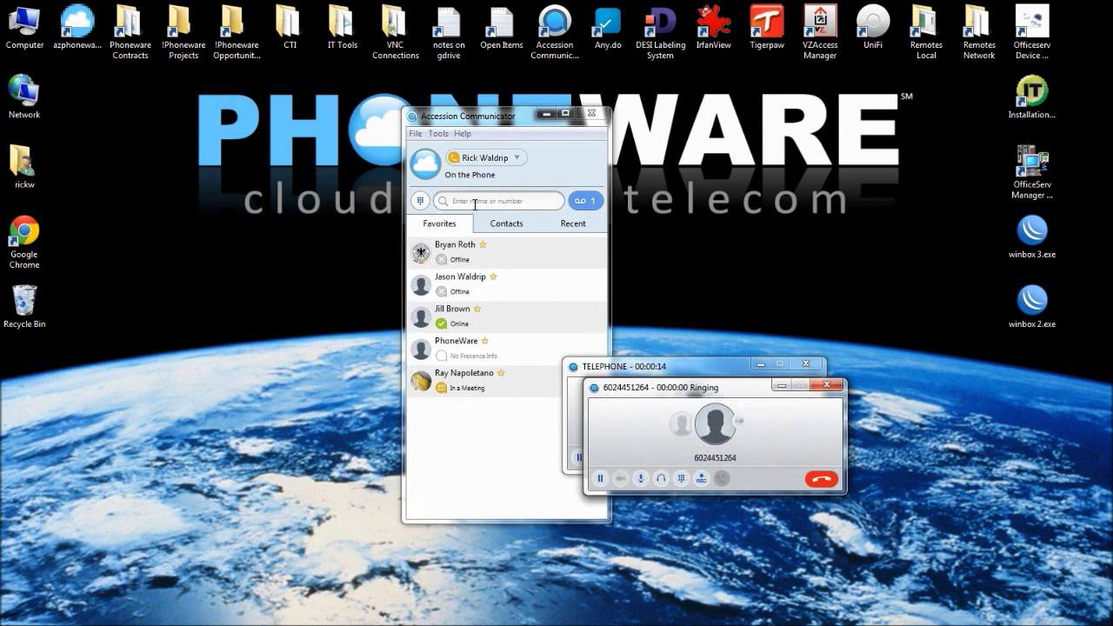
# Transfer the outside caller to TELEPHONE WHSE
pyautogui.moveTo(740, 391); pyautogui.dragTo(716, 245)
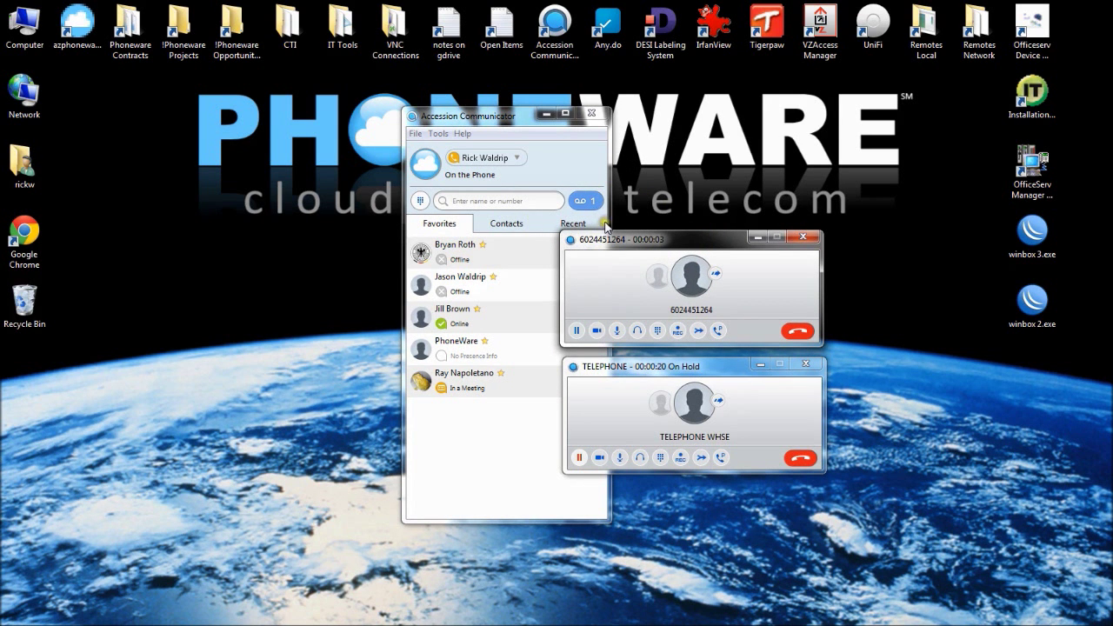
pyautogui.click(717, 277)
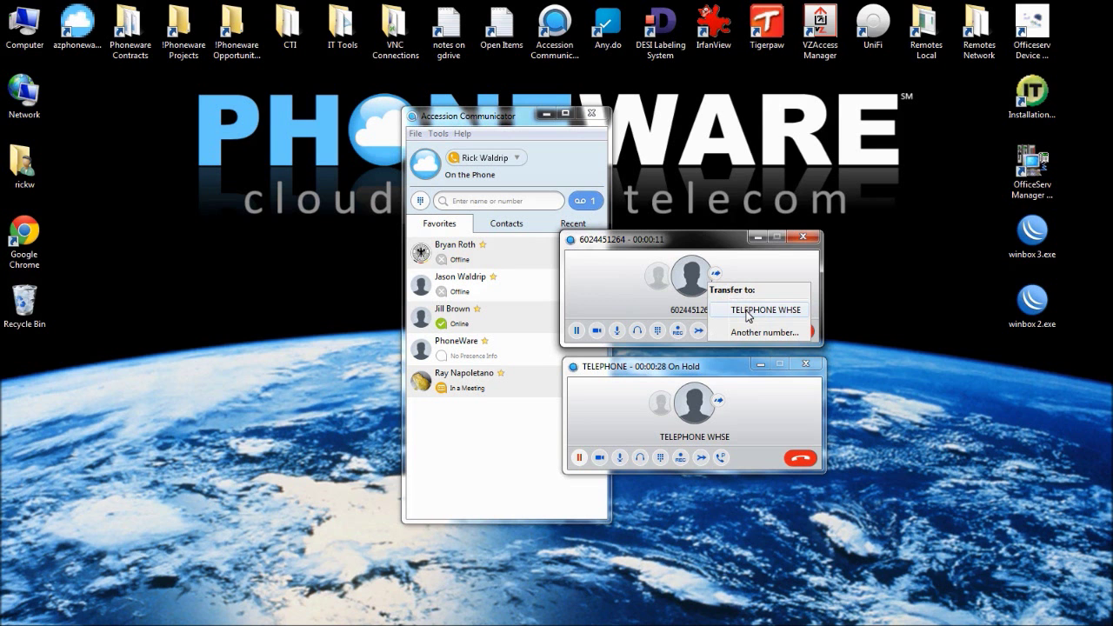
pyautogui.click(747, 312)
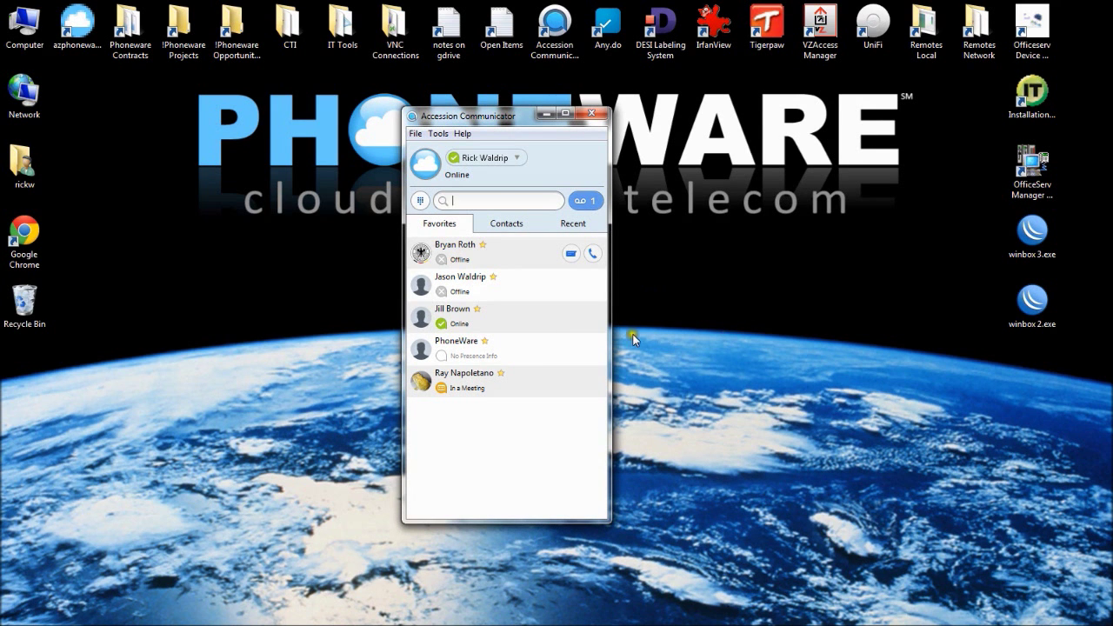
pyautogui.click(688, 312)
pyautogui.click(690, 294)
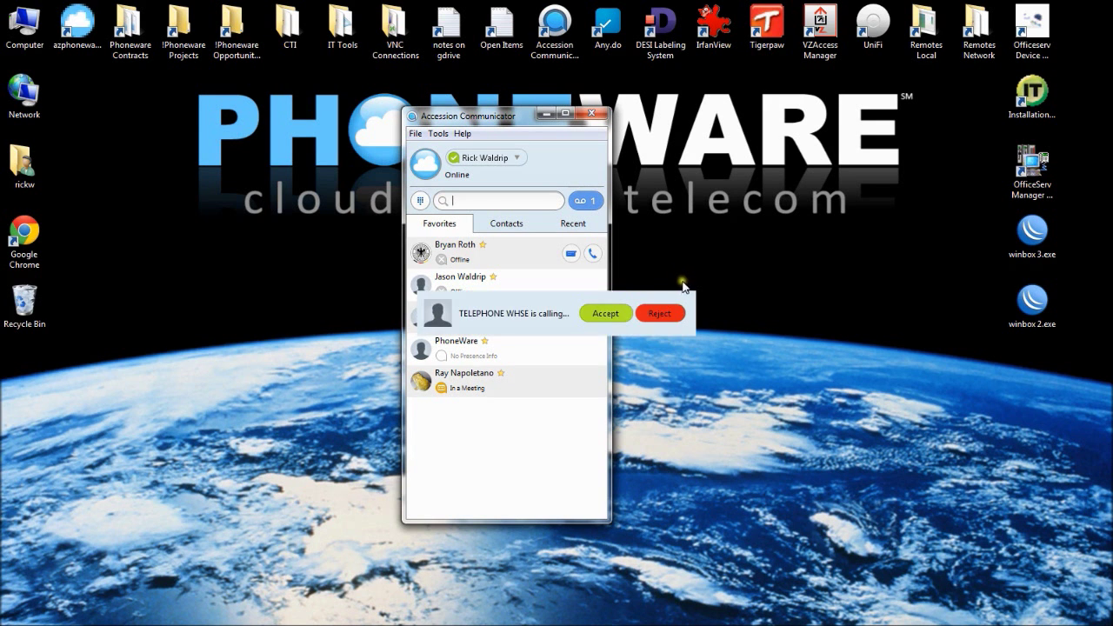
pyautogui.click(623, 311)
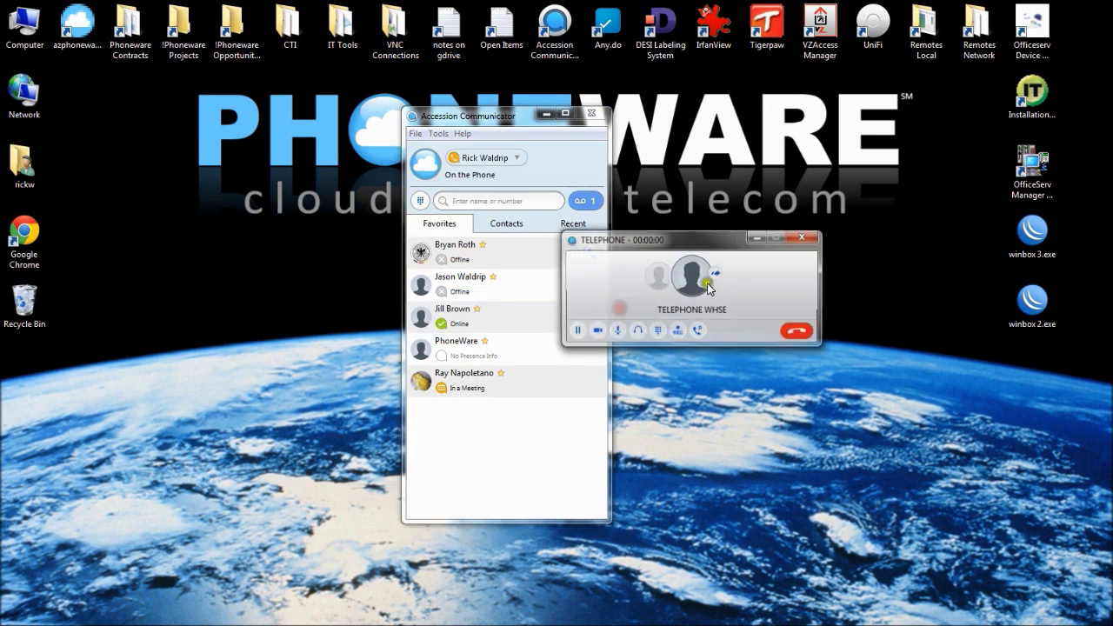
pyautogui.click(492, 191)
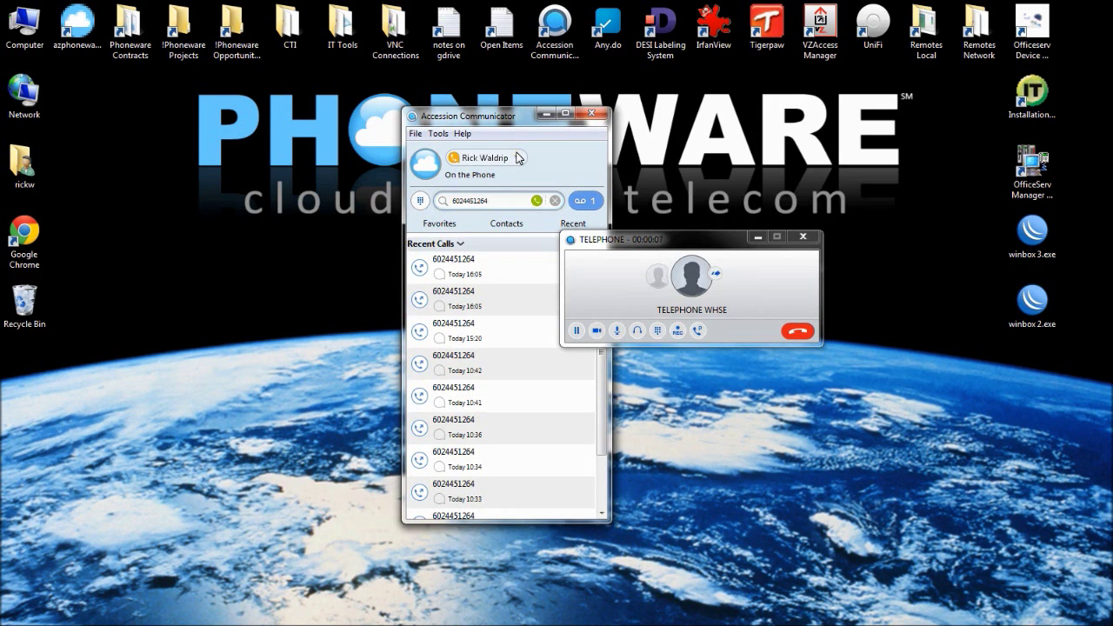
pyautogui.press('Return')
# Merge both calls into a three-way conference, then end it
pyautogui.moveTo(665, 266); pyautogui.dragTo(651, 372)
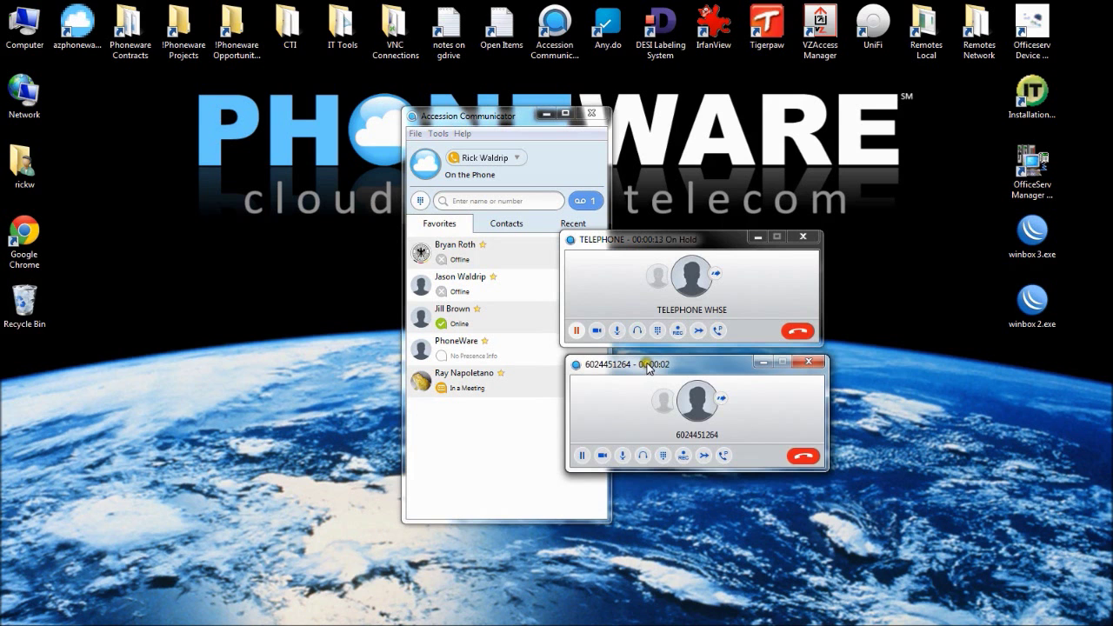
pyautogui.moveTo(647, 371); pyautogui.dragTo(640, 371)
pyautogui.click(673, 433)
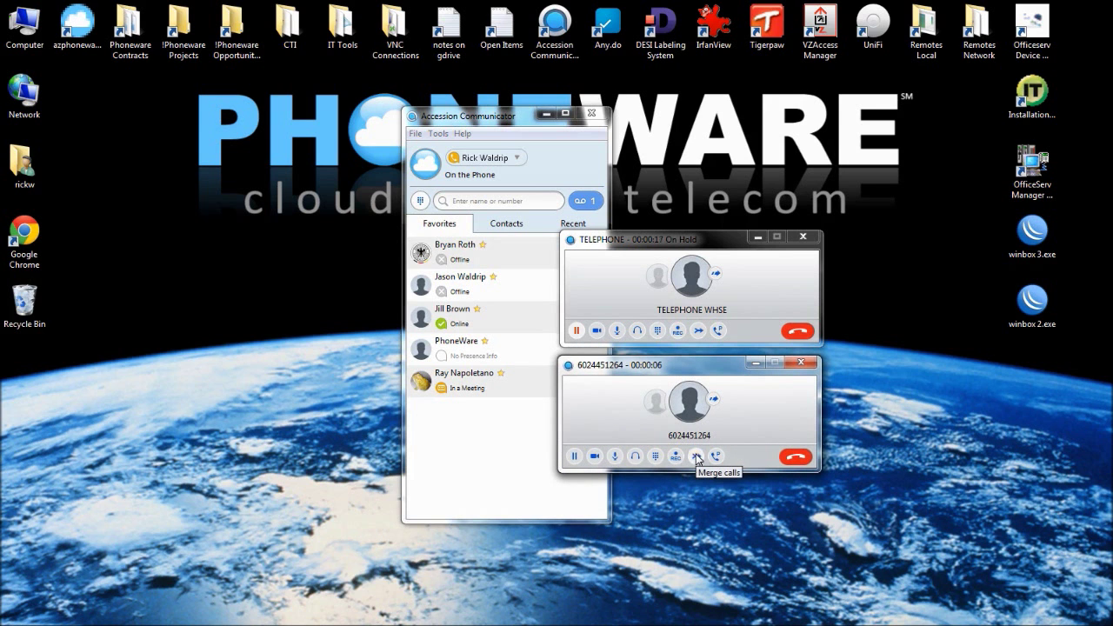
pyautogui.click(696, 456)
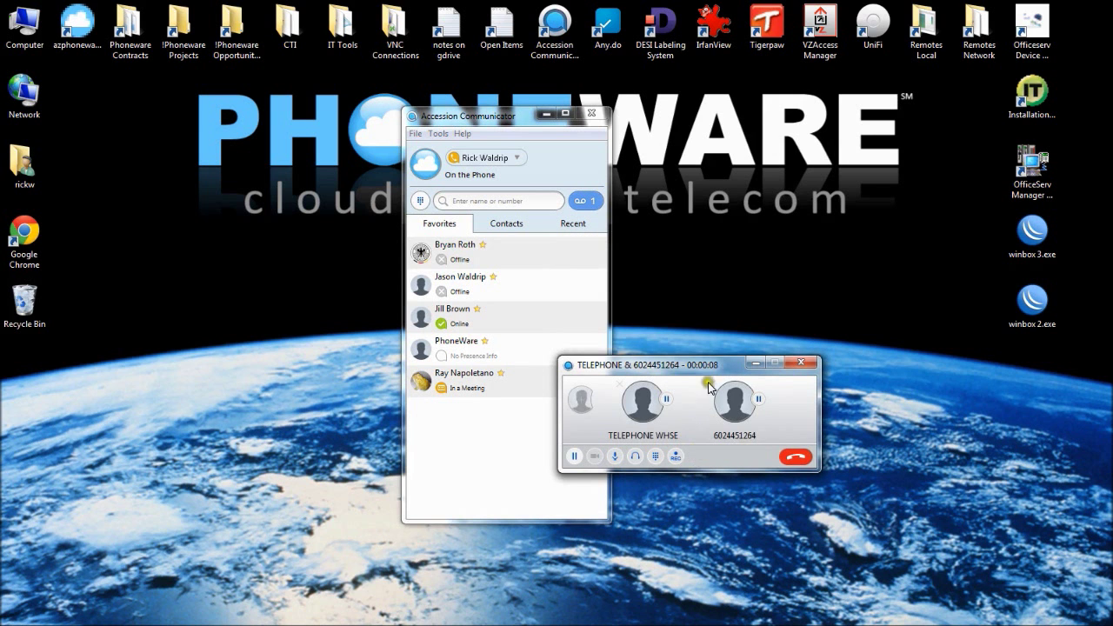
pyautogui.moveTo(700, 366); pyautogui.dragTo(631, 255)
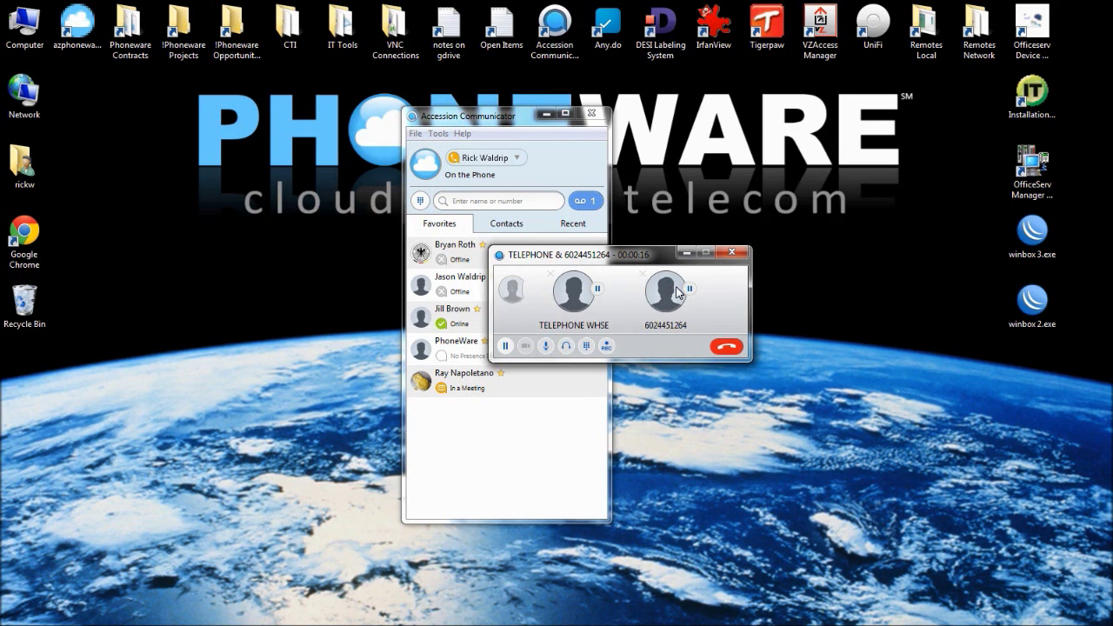
pyautogui.click(727, 347)
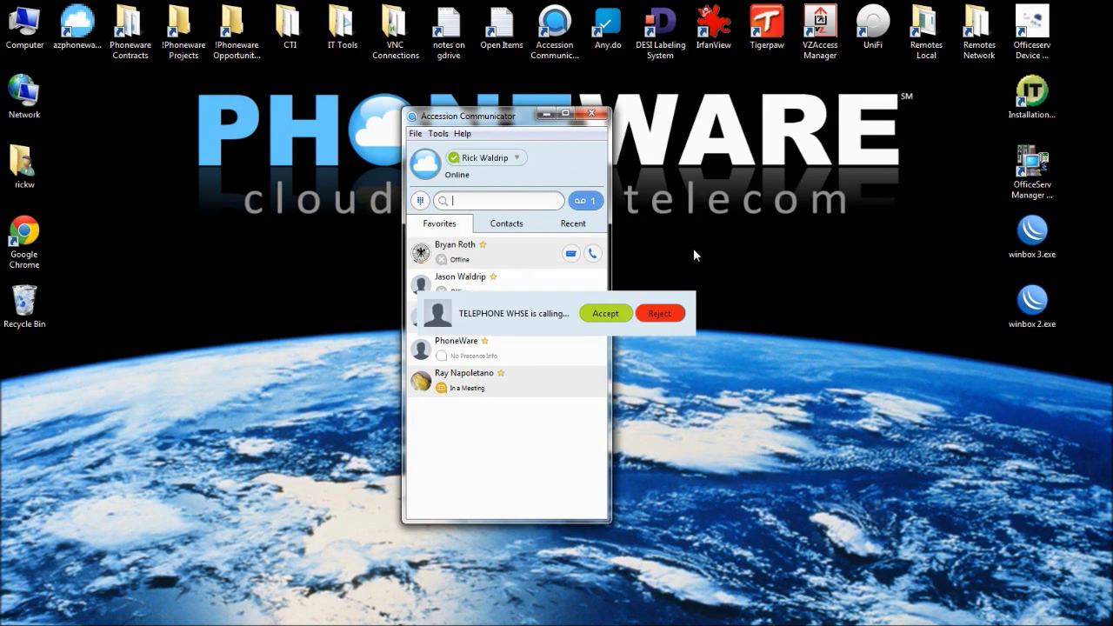
# Answer the TELEPHONE WHSE call and park it on Orbit 01
pyautogui.click(598, 326)
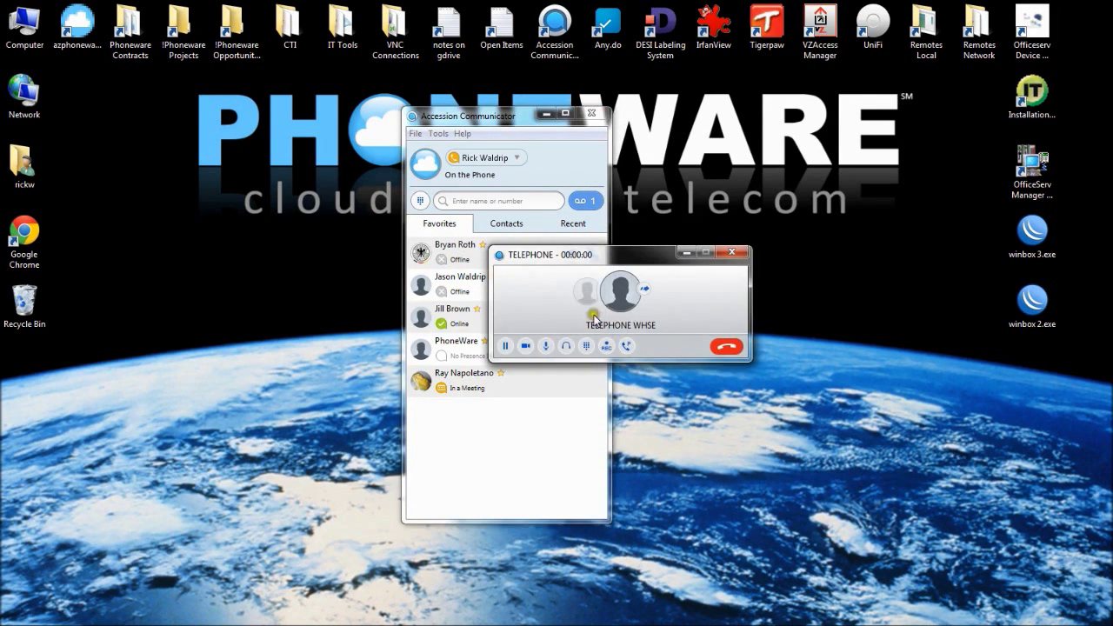
pyautogui.moveTo(579, 254); pyautogui.dragTo(487, 236)
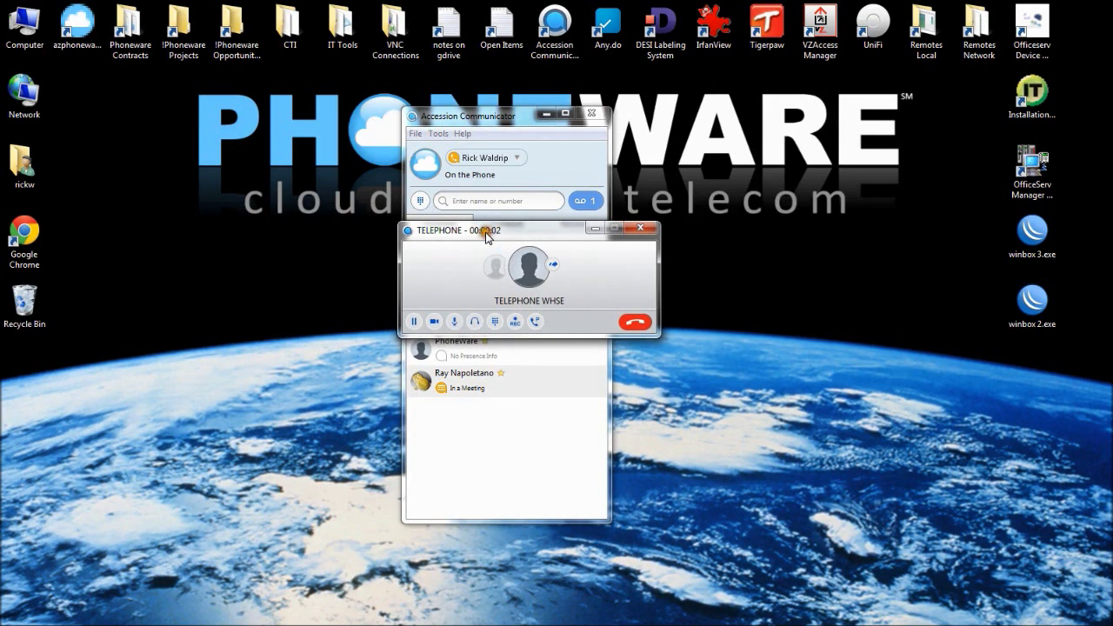
pyautogui.click(534, 324)
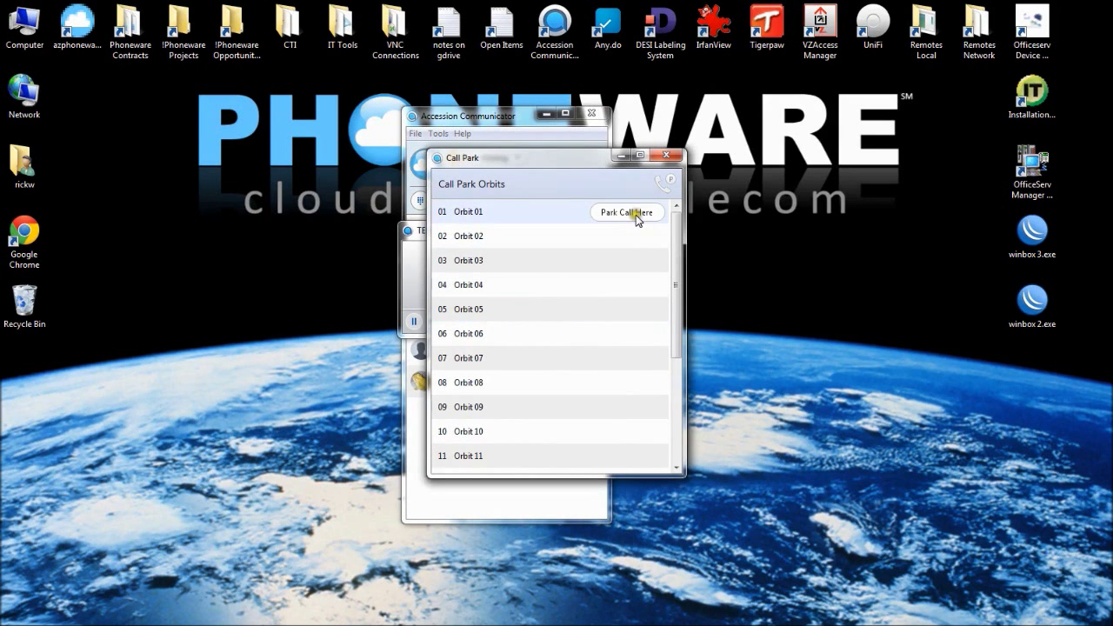
pyautogui.click(638, 217)
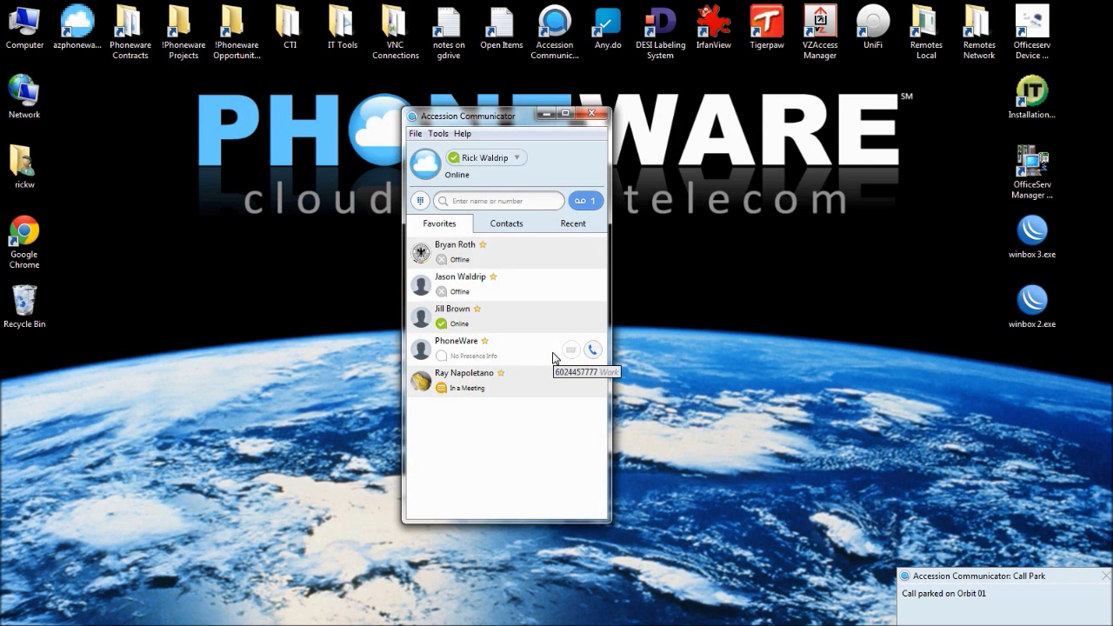
# Pick up the call on Orbit 01 via Tools > Call Park, hang up, and close the orbits
pyautogui.click(439, 136)
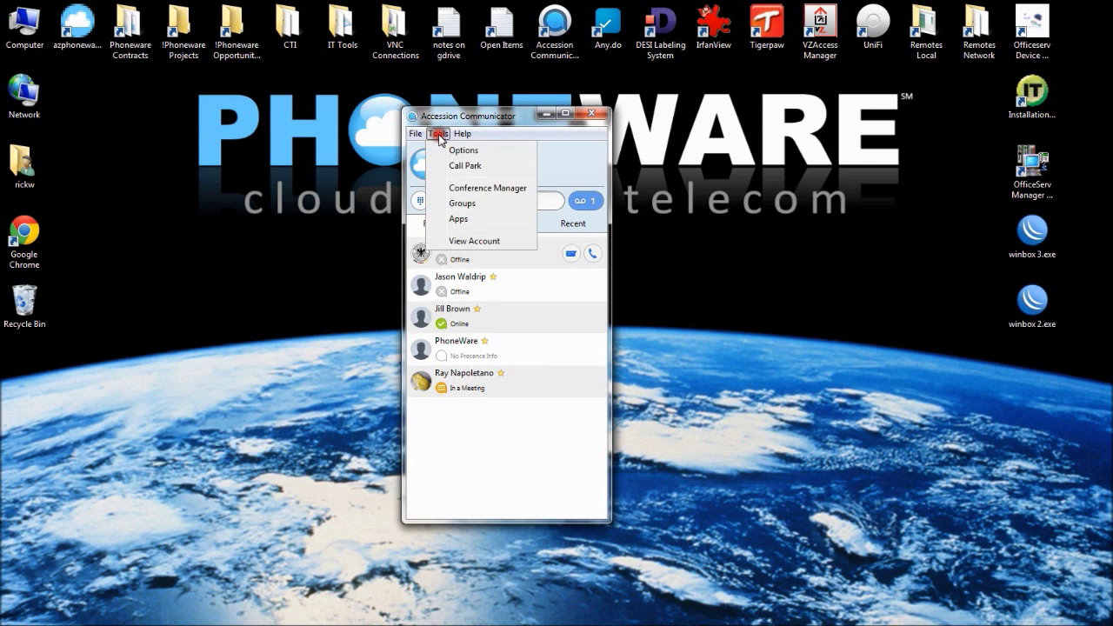
pyautogui.click(466, 165)
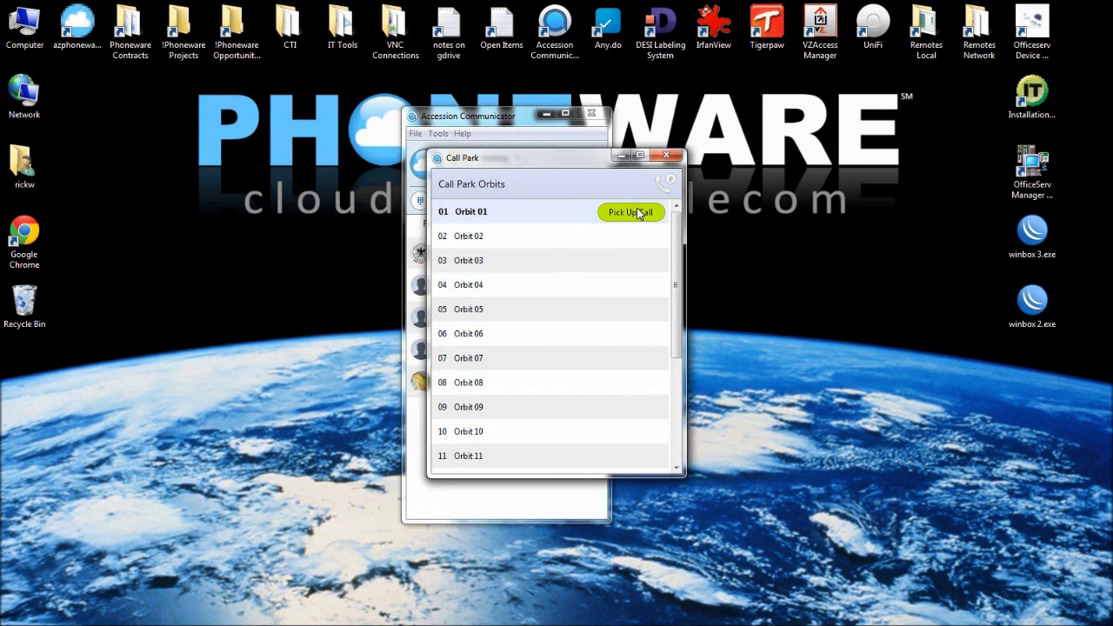
pyautogui.scroll(-1, 485, 467)
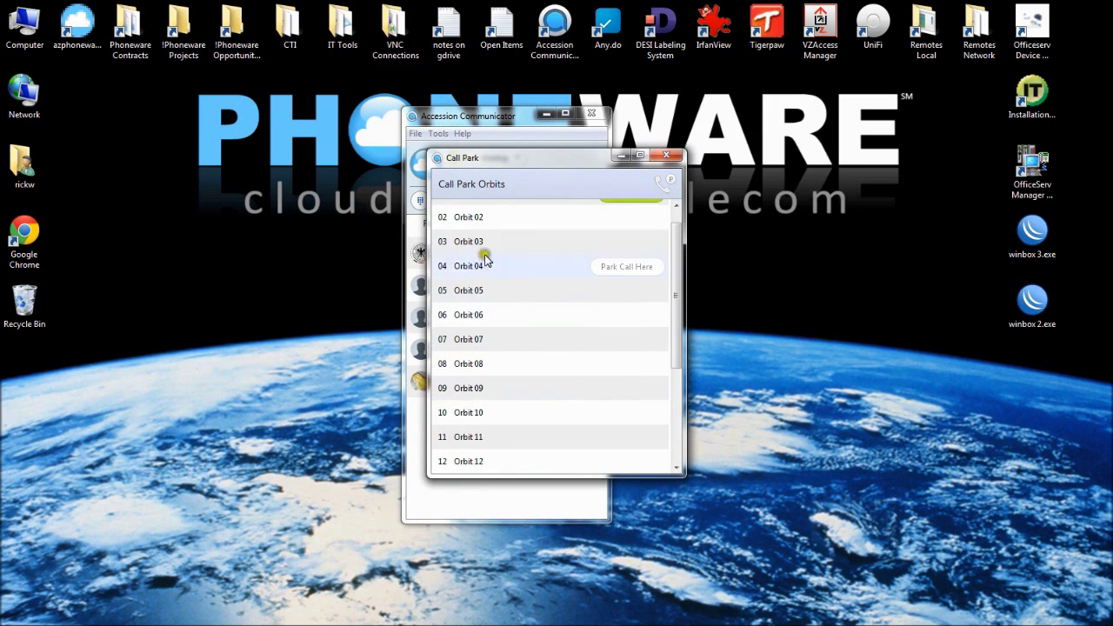
pyautogui.scroll(1, 485, 248)
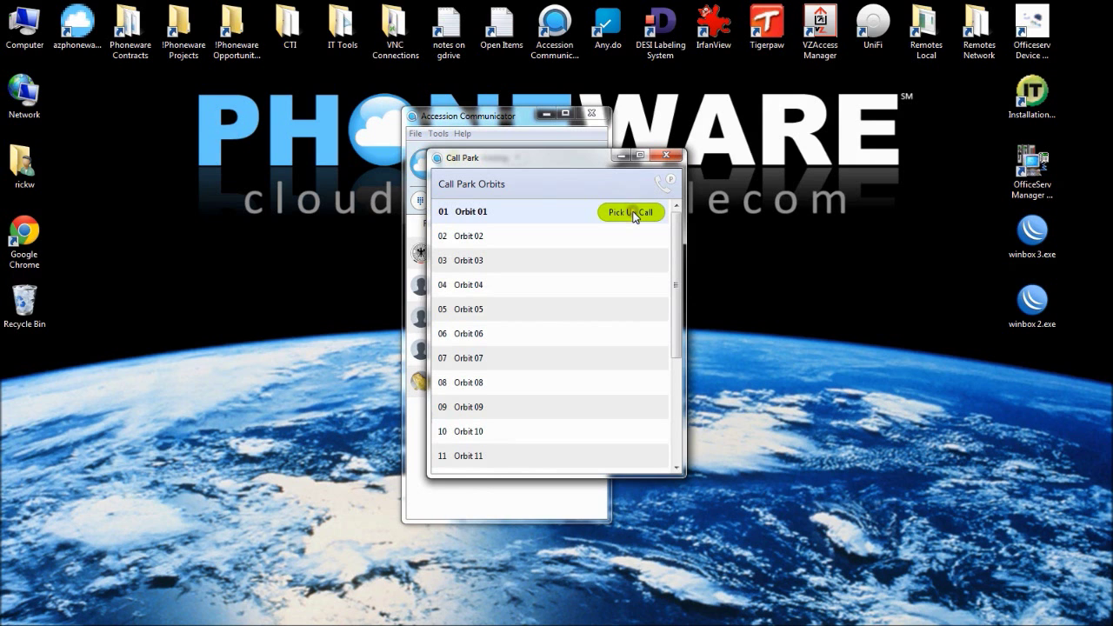
pyautogui.click(632, 213)
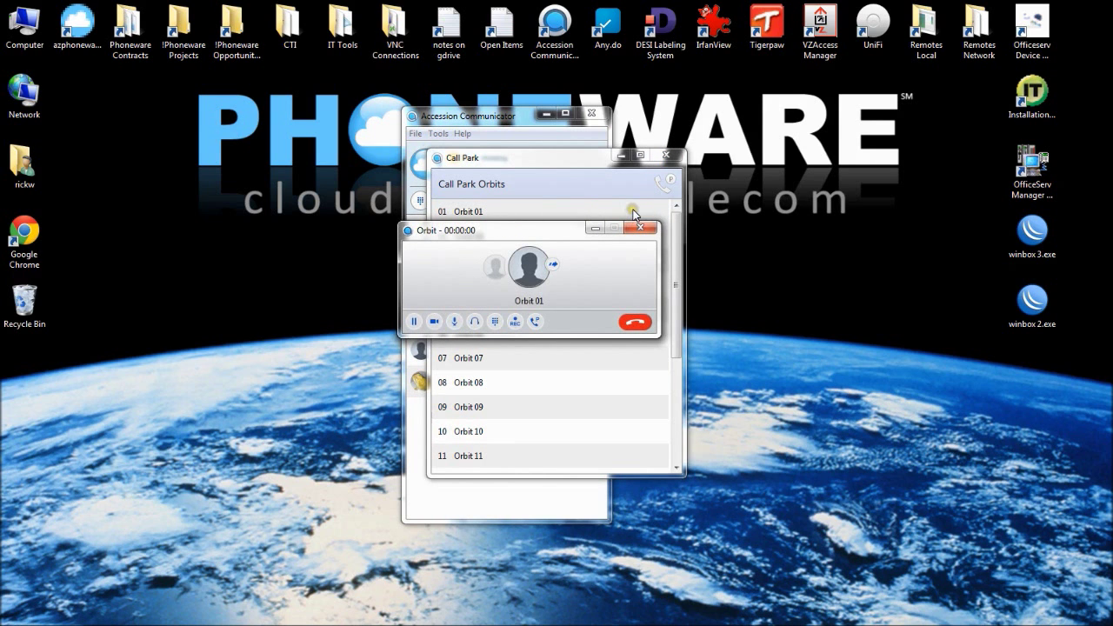
pyautogui.click(635, 322)
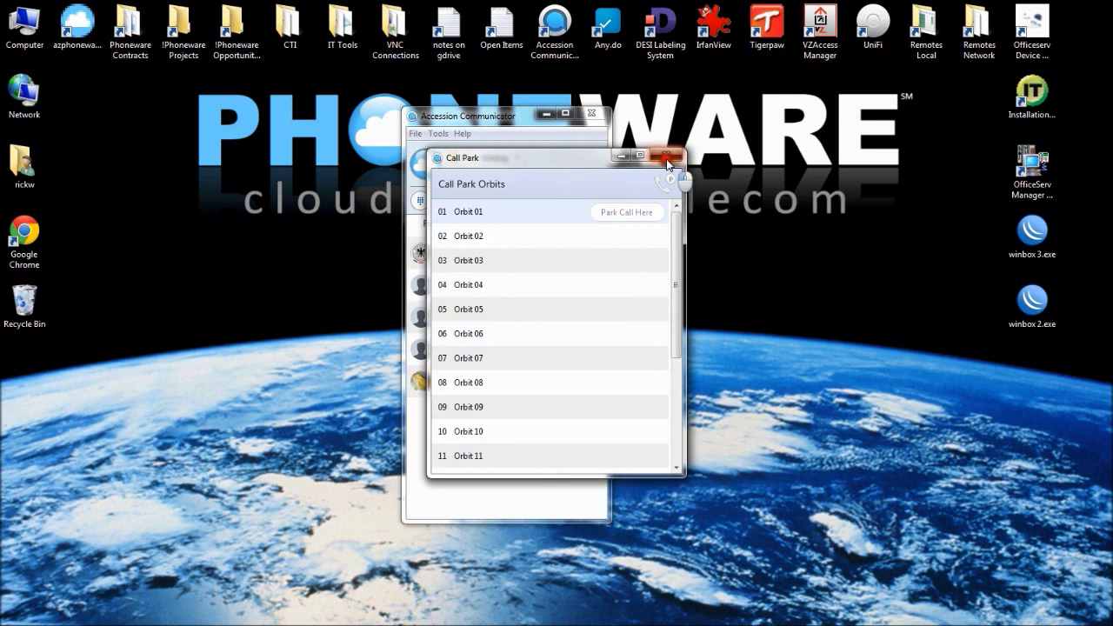
pyautogui.click(667, 155)
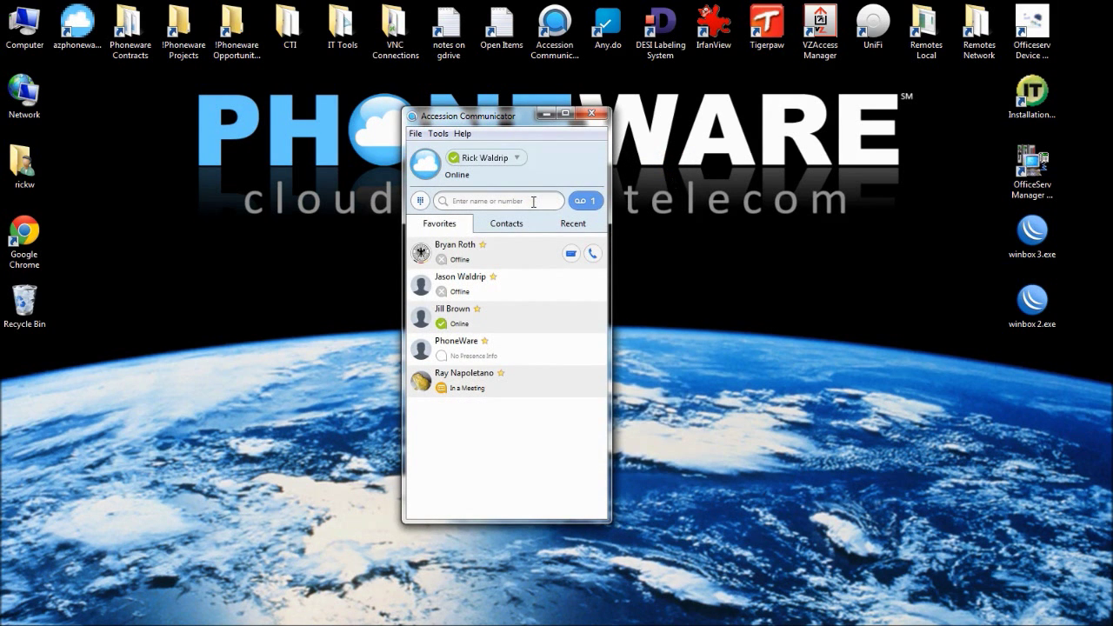
pyautogui.click(533, 202)
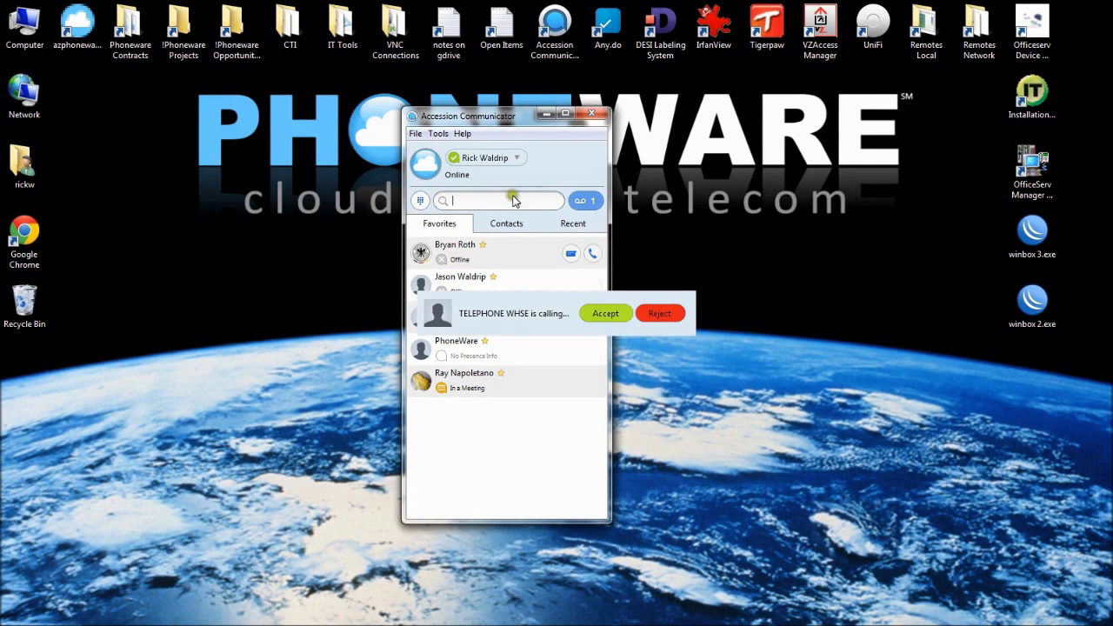
pyautogui.click(604, 314)
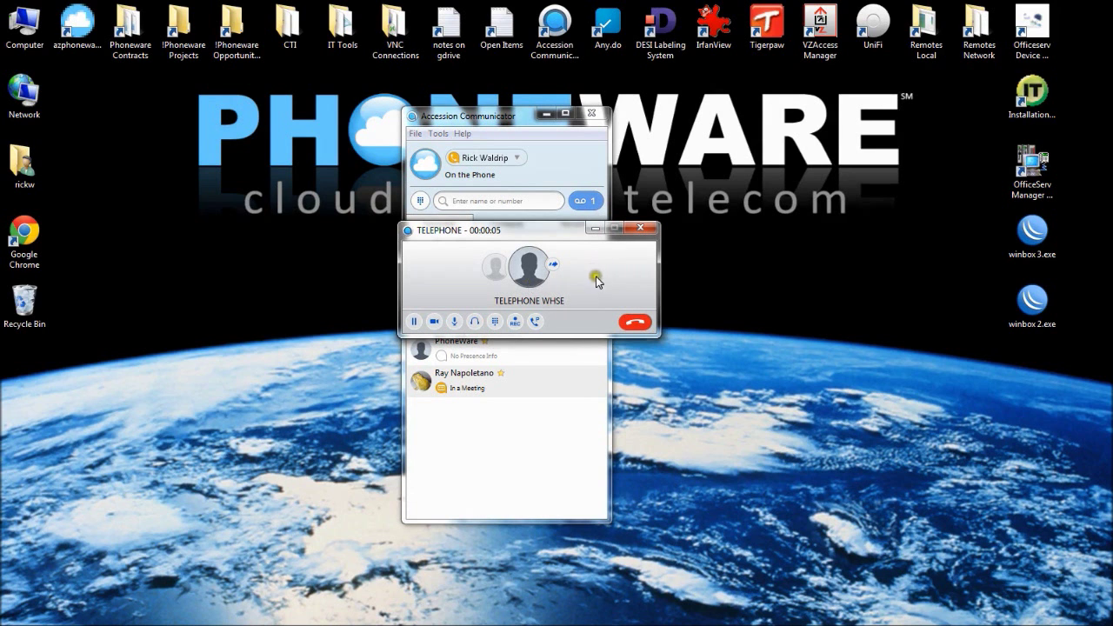
pyautogui.click(496, 269)
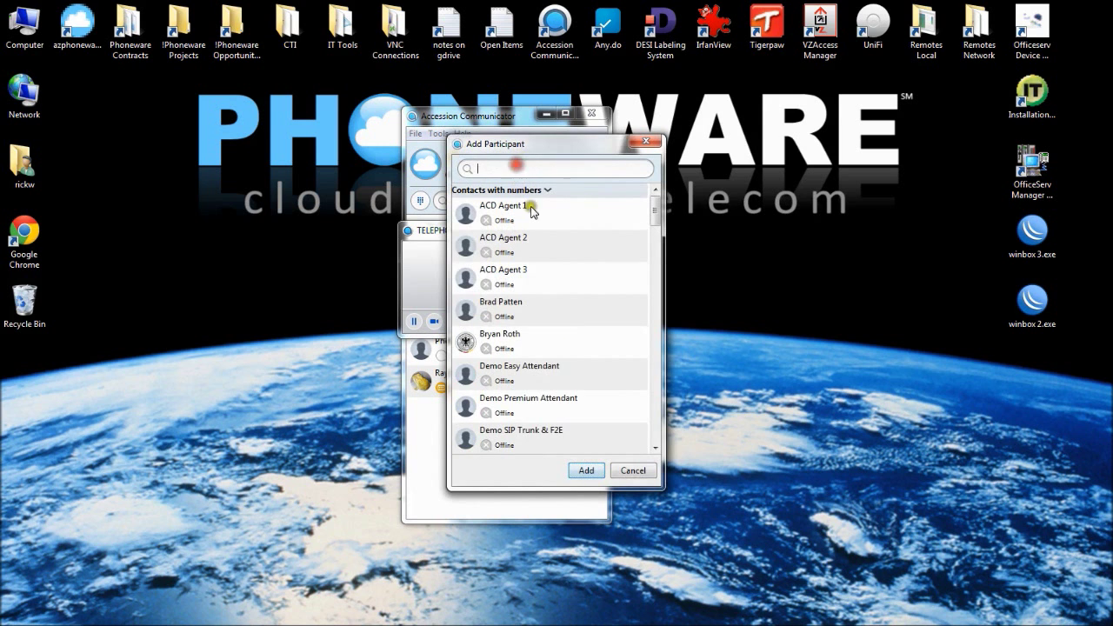
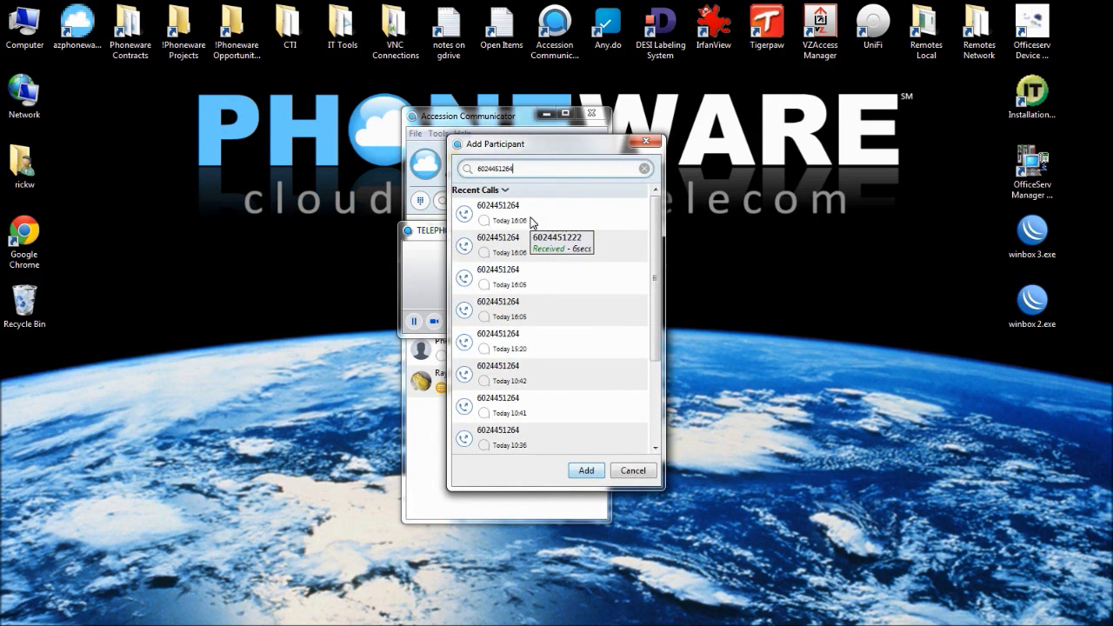
pyautogui.press('Return')
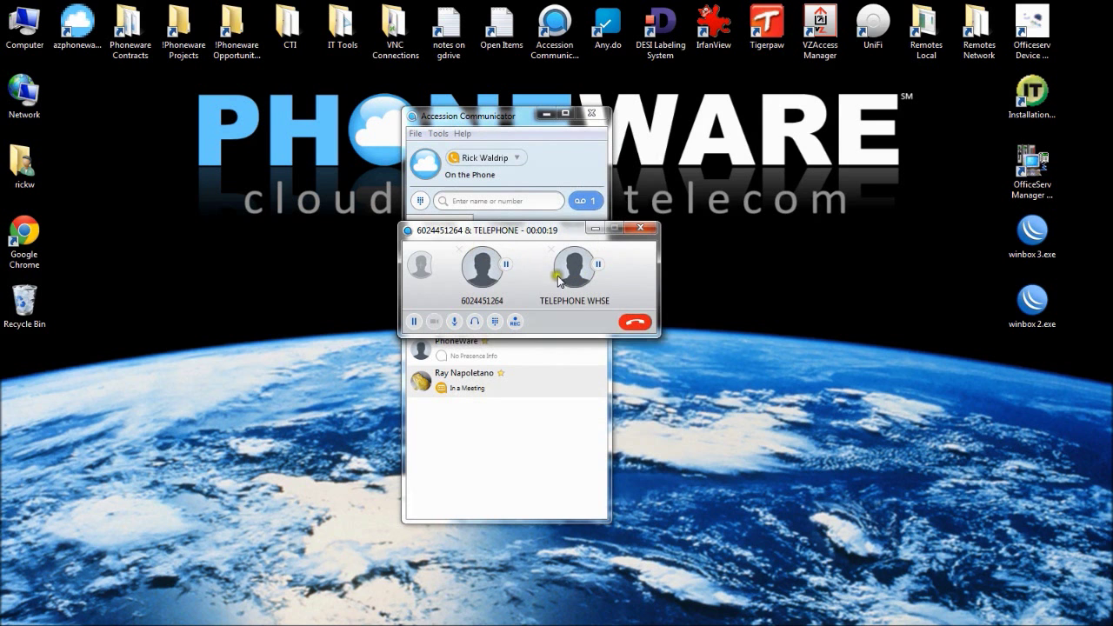
pyautogui.click(423, 266)
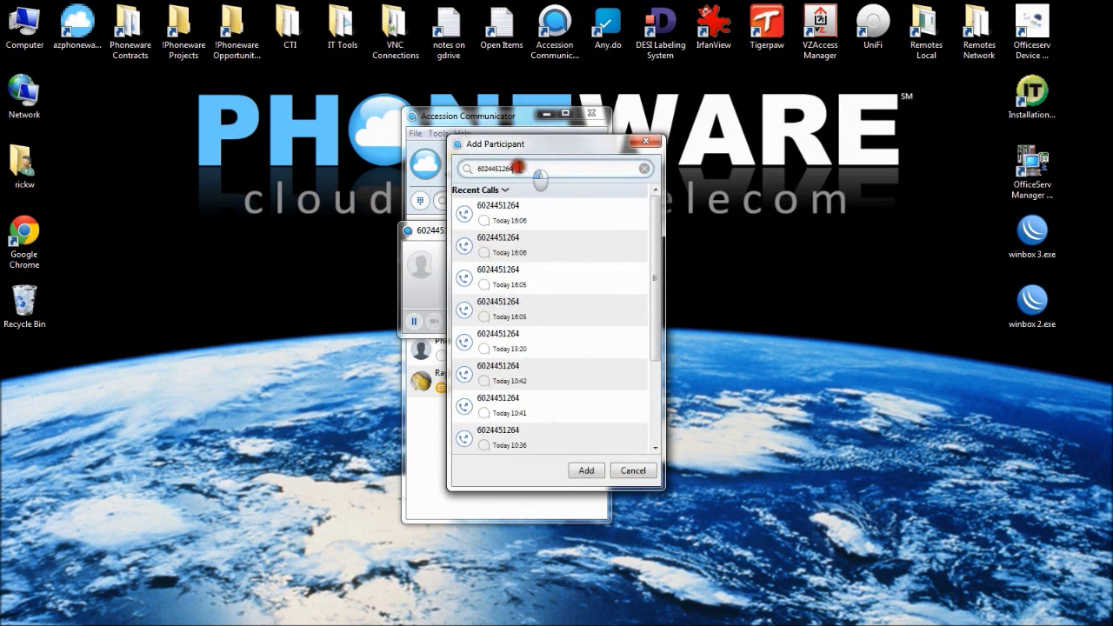
pyautogui.write('4457777')
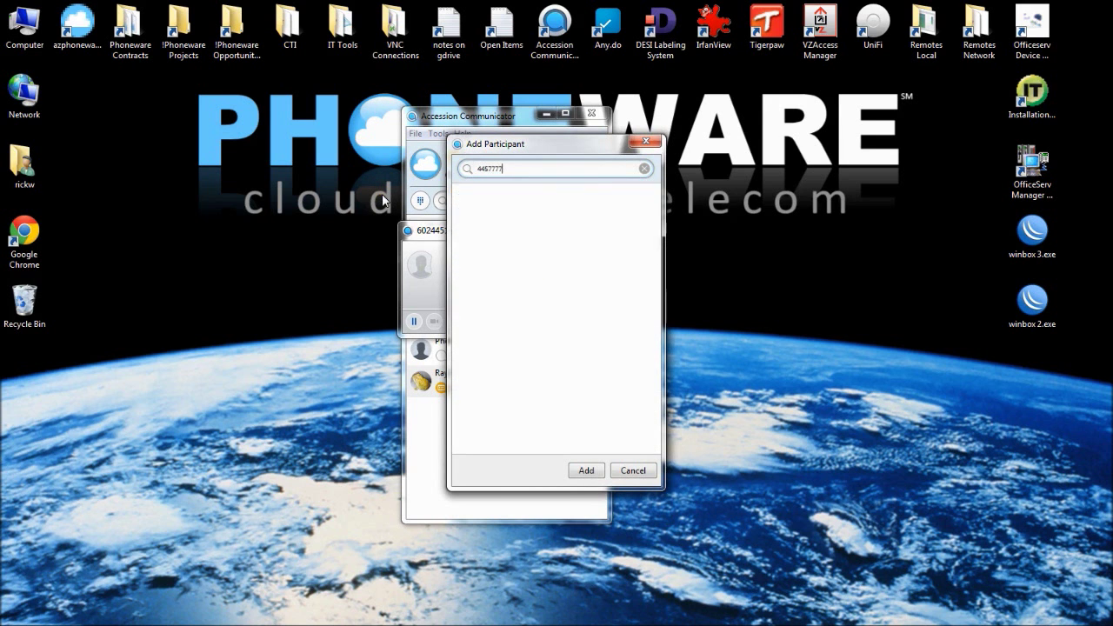
pyautogui.press('Return')
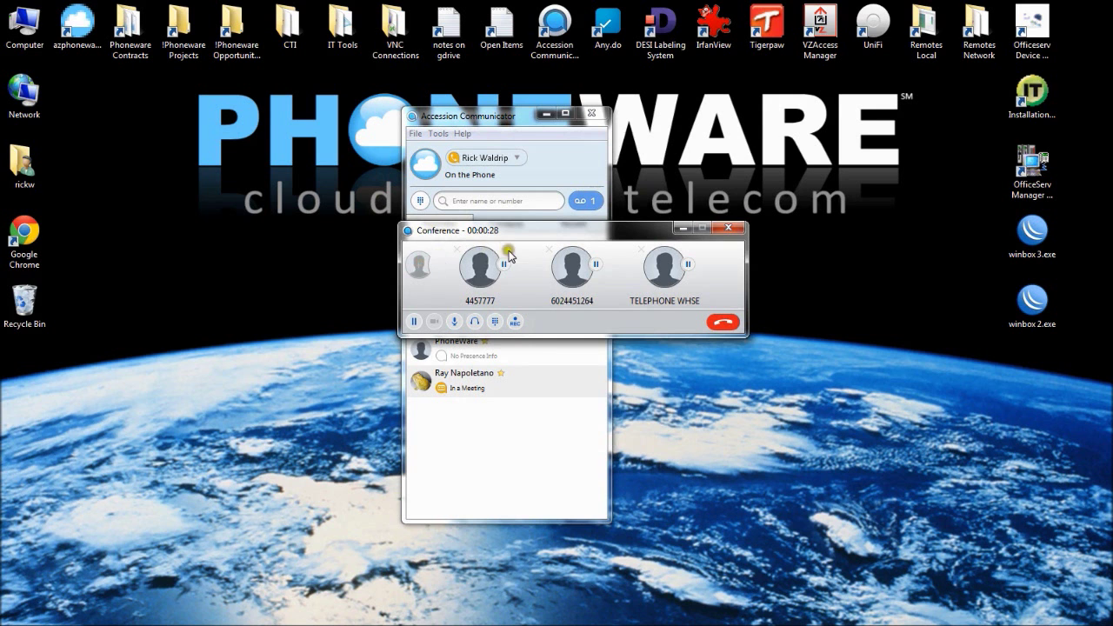
pyautogui.click(418, 264)
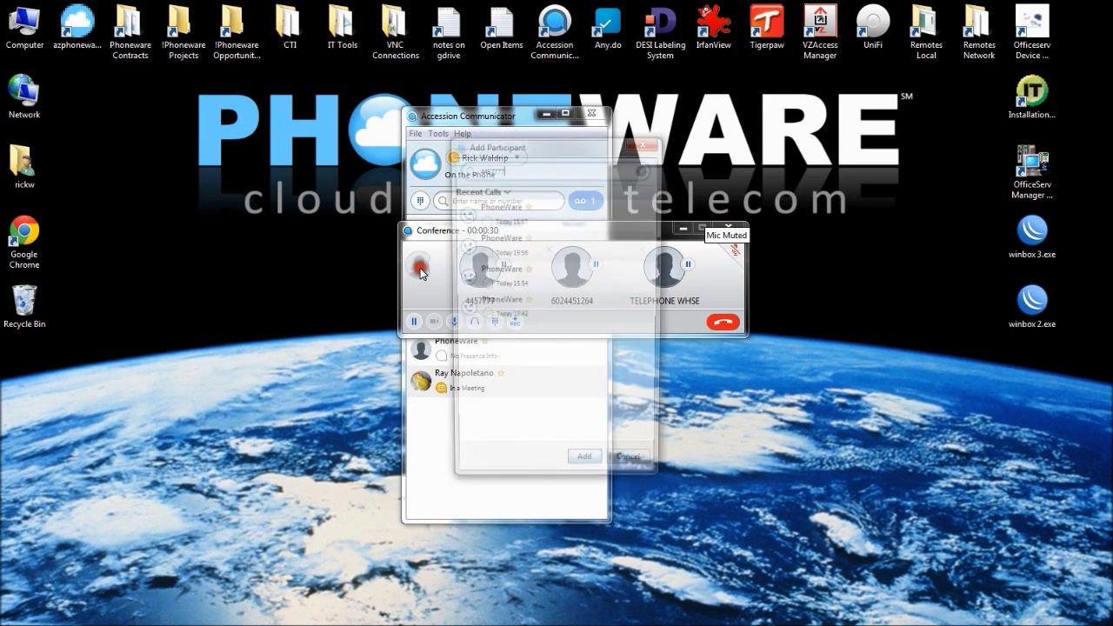
pyautogui.doubleClick(529, 173)
pyautogui.write('2546')
pyautogui.press('Return')
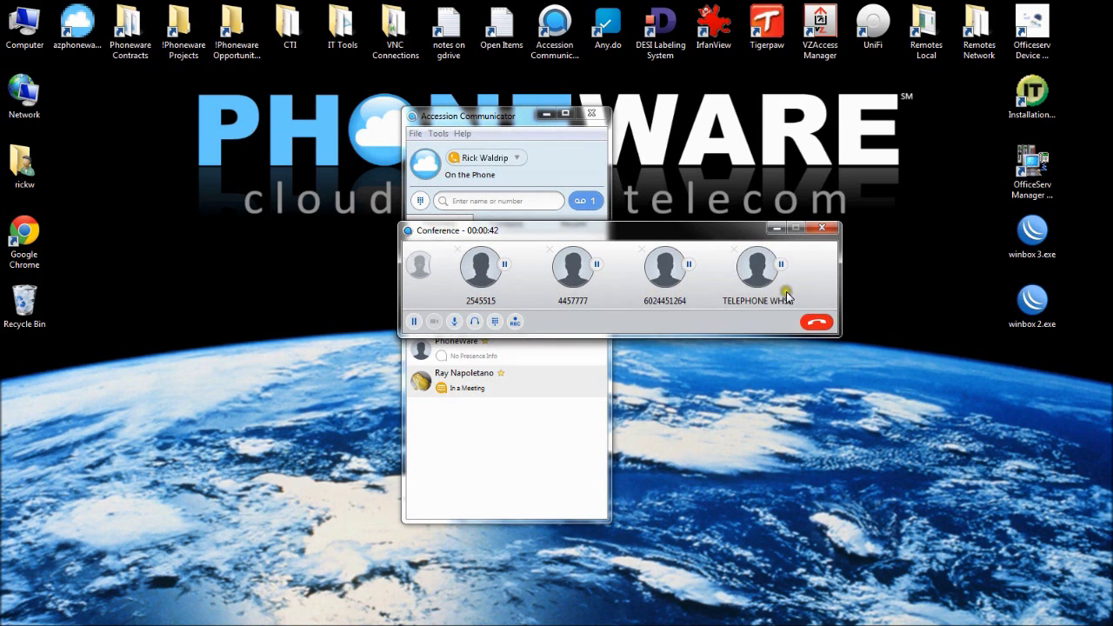
# End the conference, send a greeting and weekend message to the online contact, then close the chat
pyautogui.click(820, 326)
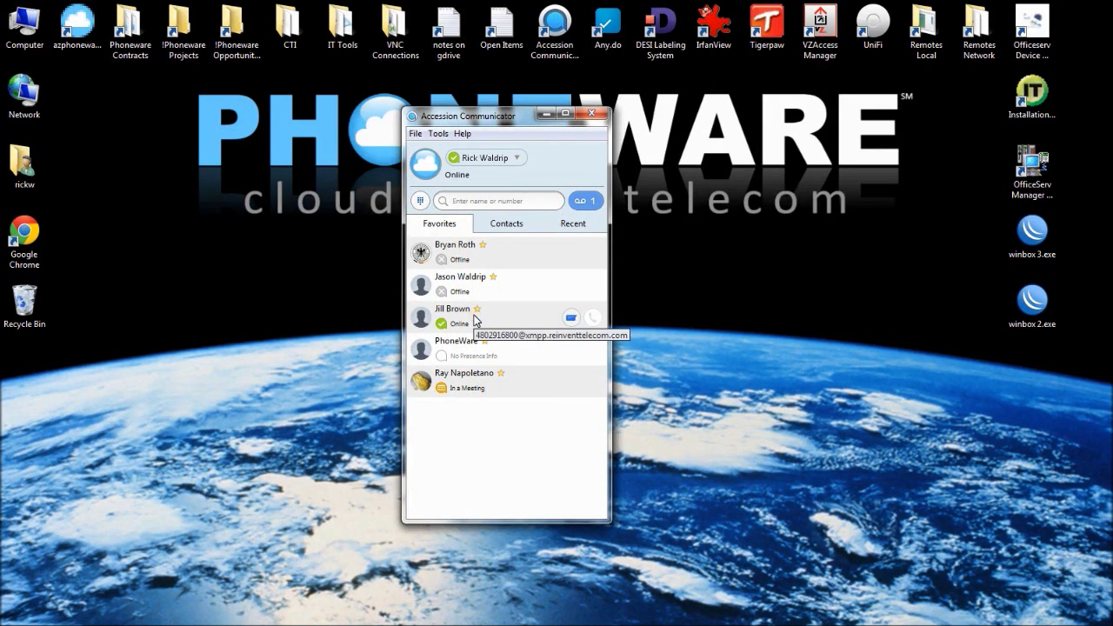
pyautogui.click(573, 320)
pyautogui.click(294, 347)
pyautogui.write('Hi Jill!')
pyautogui.press('Return')
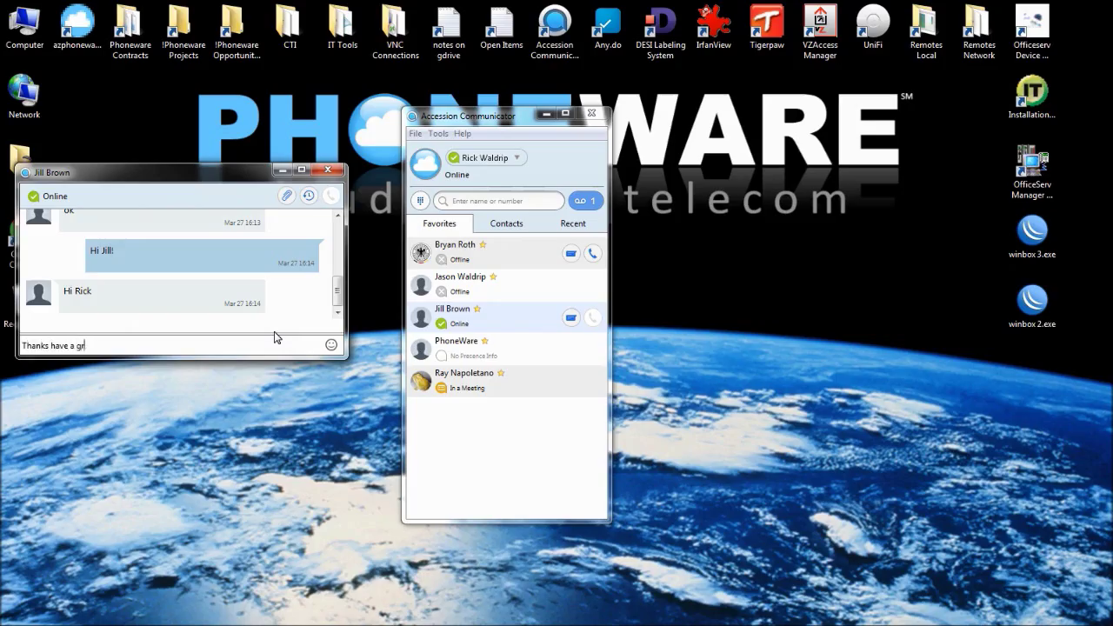
pyautogui.press('Return')
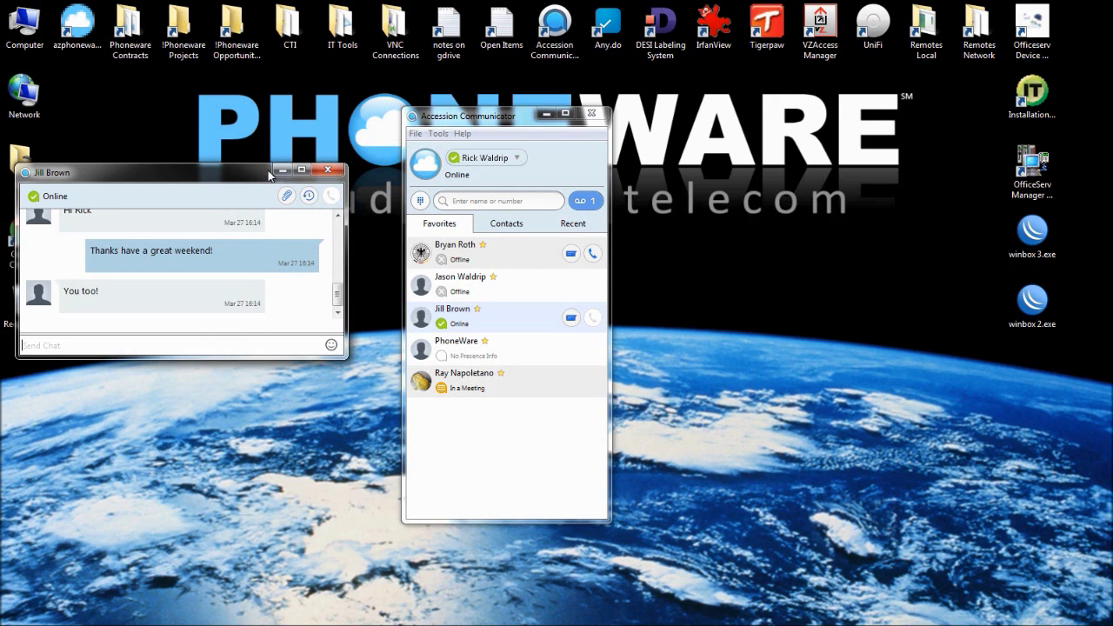
pyautogui.click(327, 171)
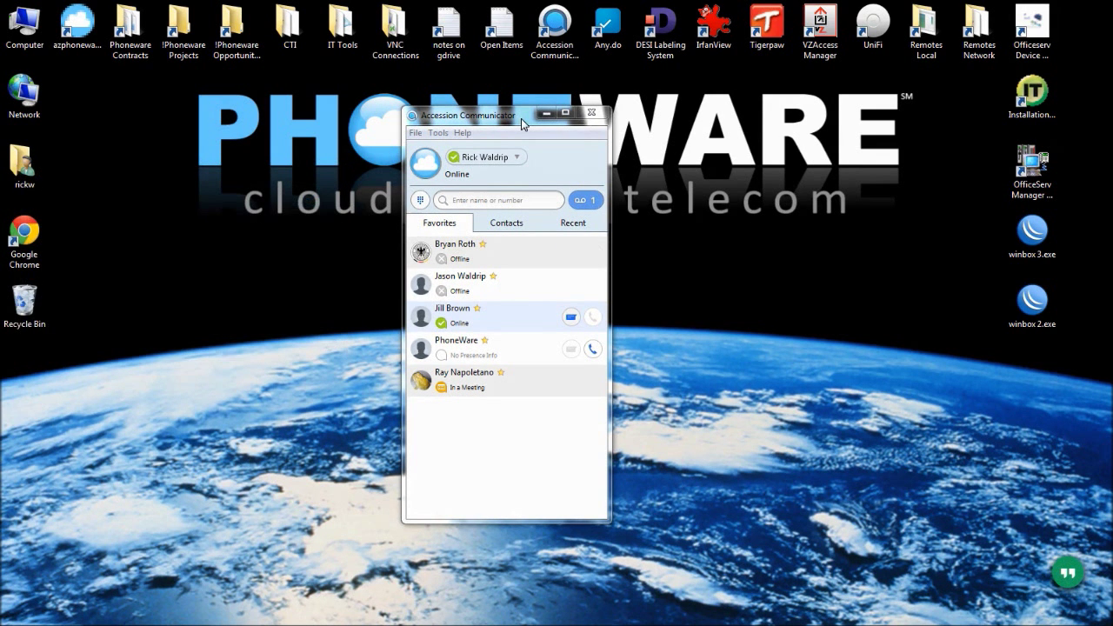
pyautogui.click(515, 157)
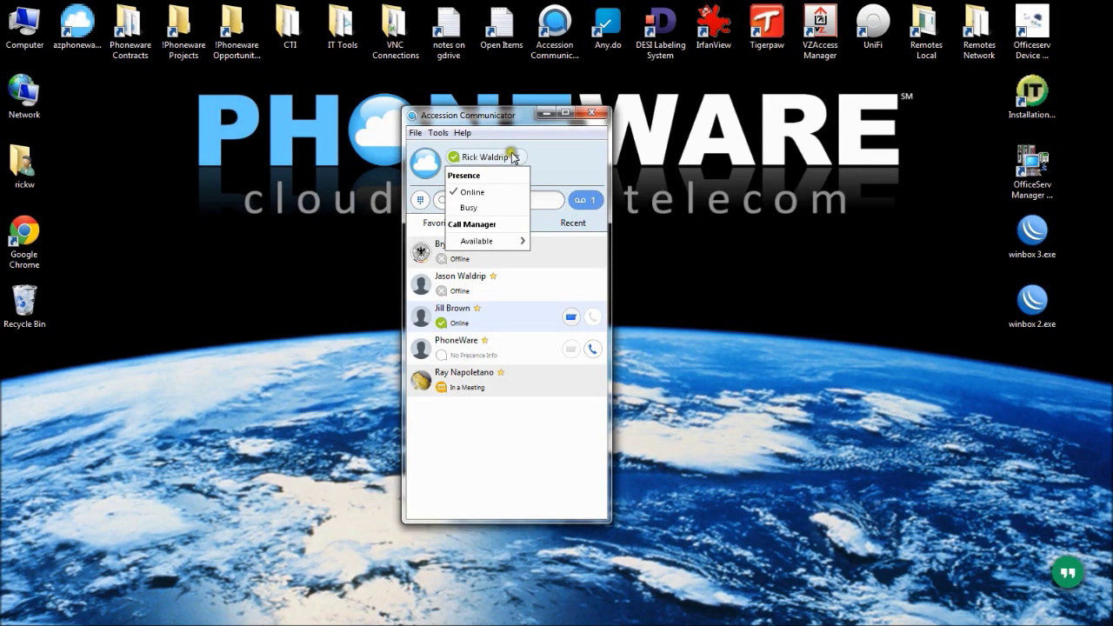
pyautogui.click(473, 212)
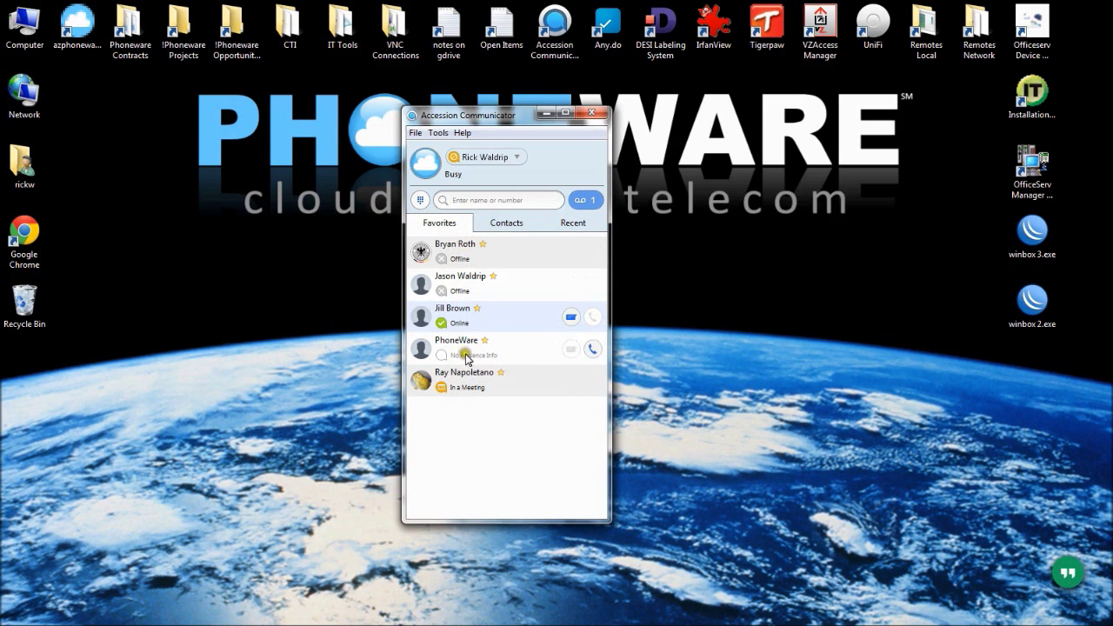
pyautogui.moveTo(469, 352)
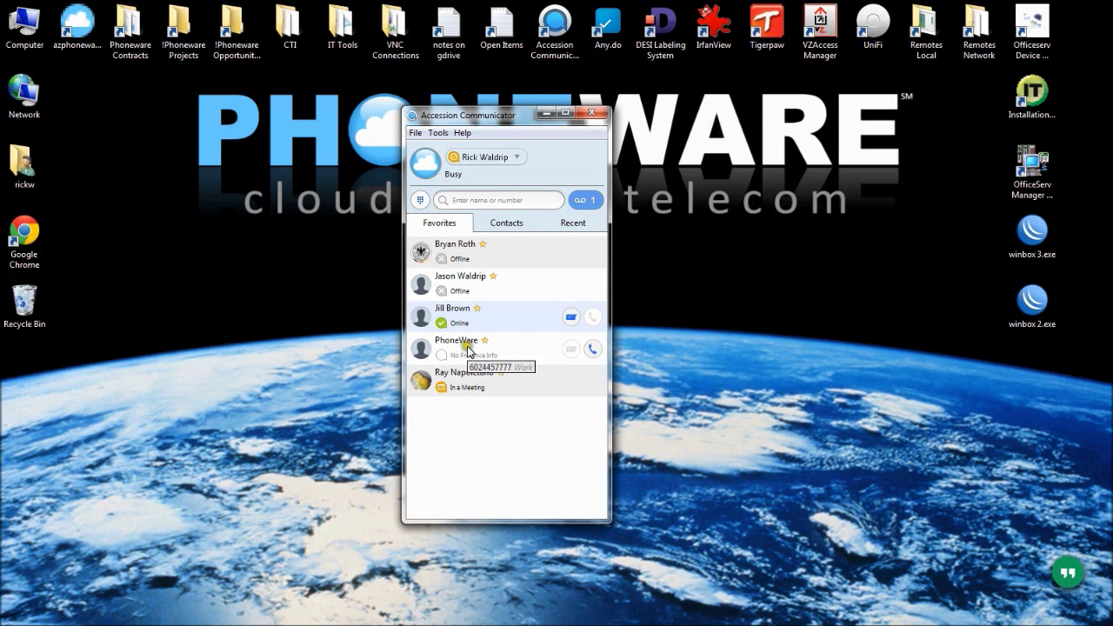
pyautogui.click(500, 161)
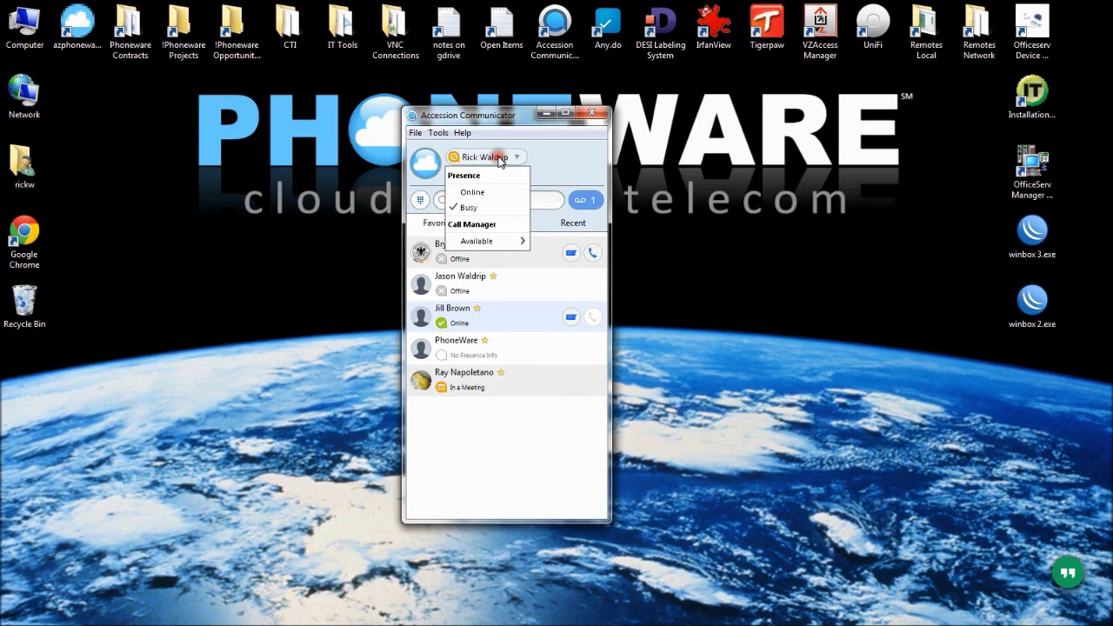
pyautogui.click(474, 193)
pyautogui.click(490, 156)
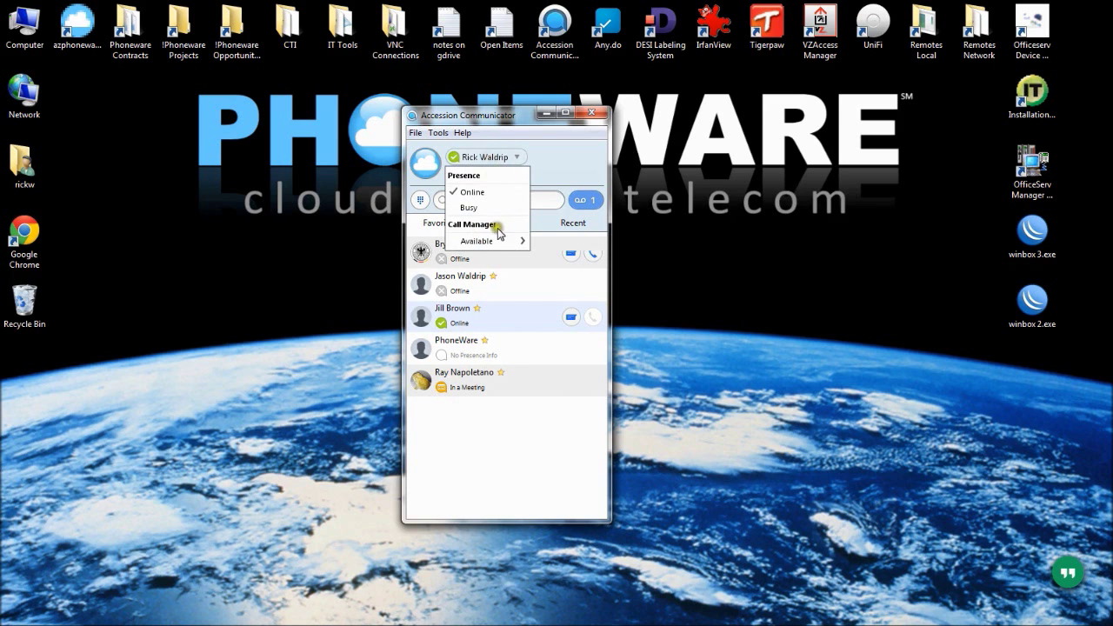
pyautogui.moveTo(494, 242)
pyautogui.click(574, 257)
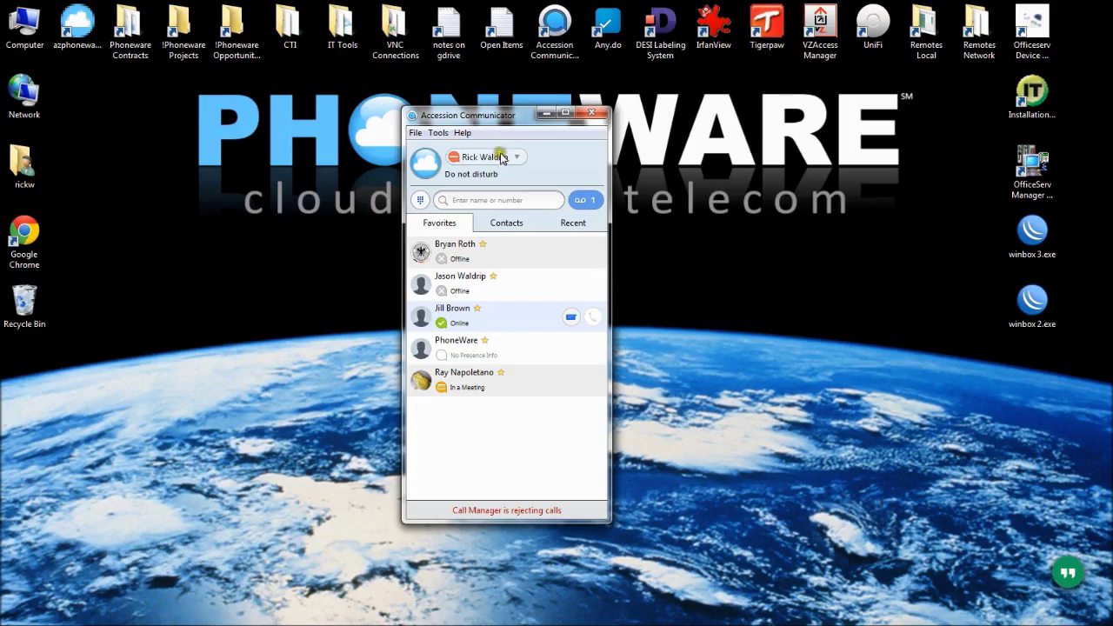
pyautogui.click(501, 156)
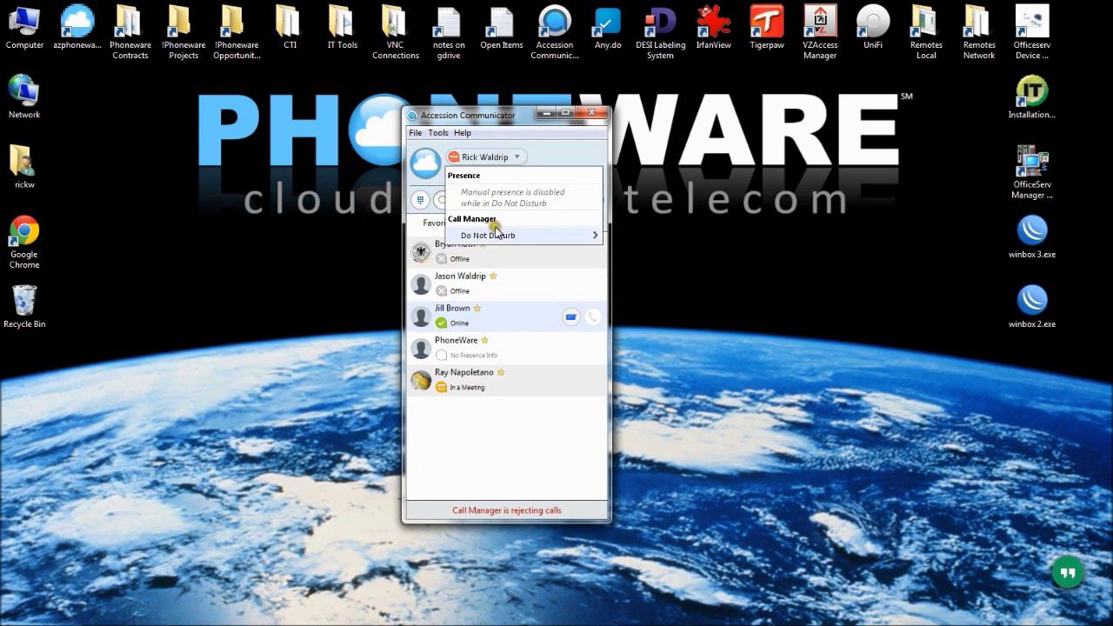
pyautogui.moveTo(499, 236)
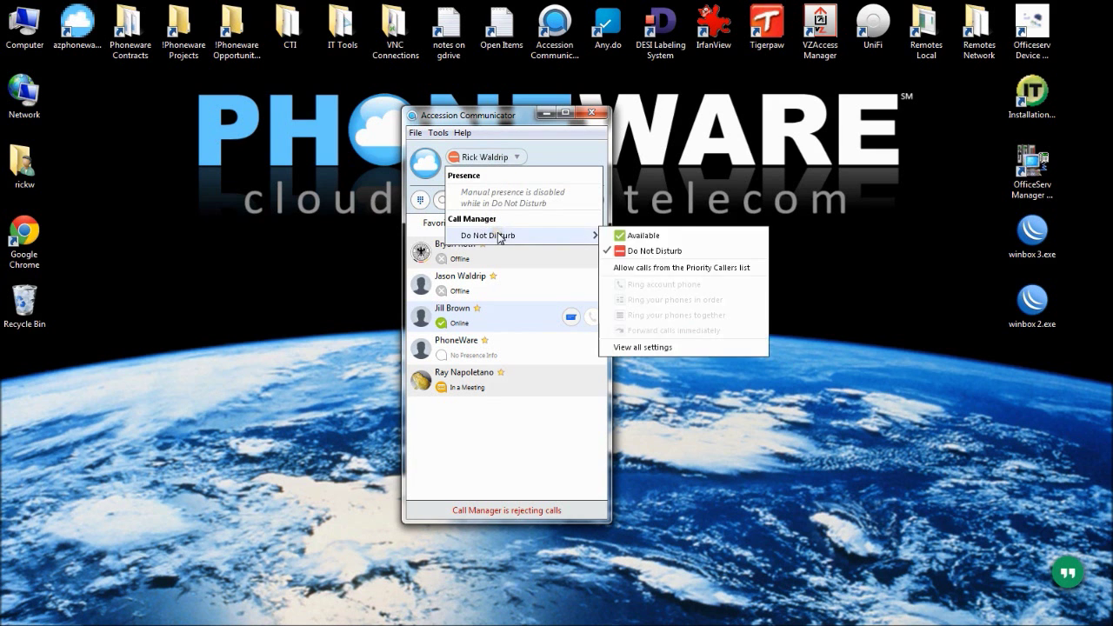
pyautogui.click(657, 231)
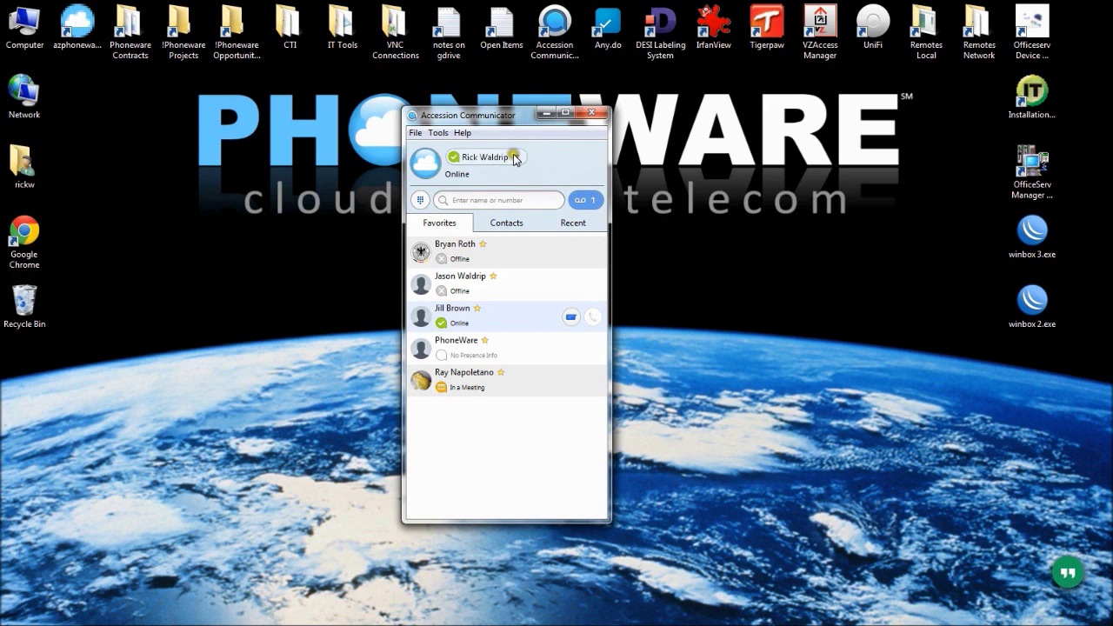
# Open Call Manager Status through View all settings in the Available presence menu
pyautogui.click(515, 158)
pyautogui.moveTo(512, 241)
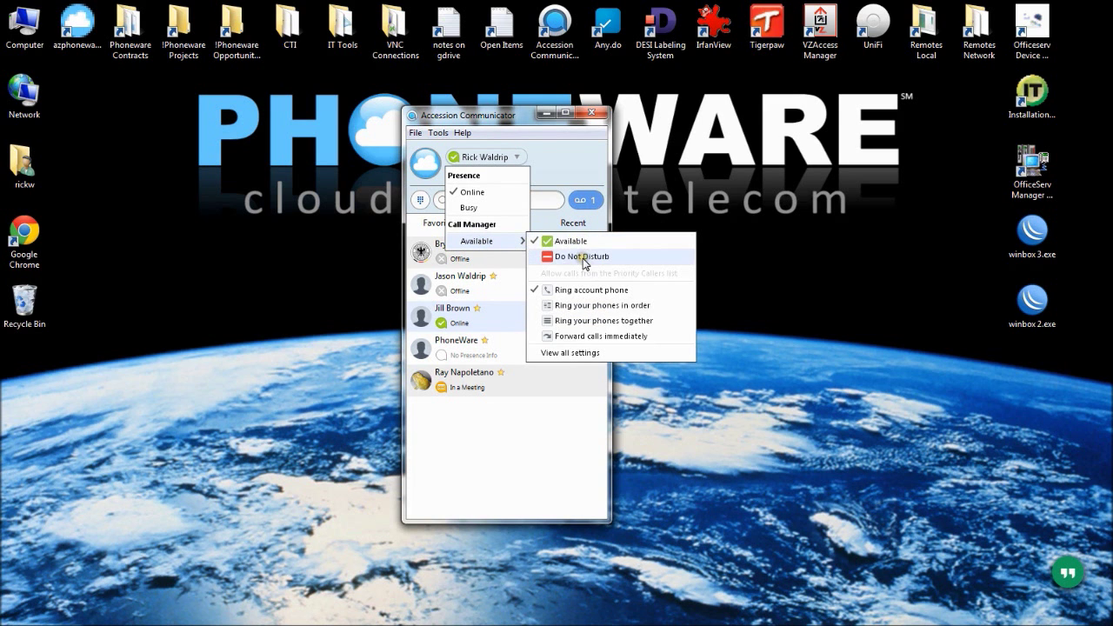
pyautogui.click(591, 306)
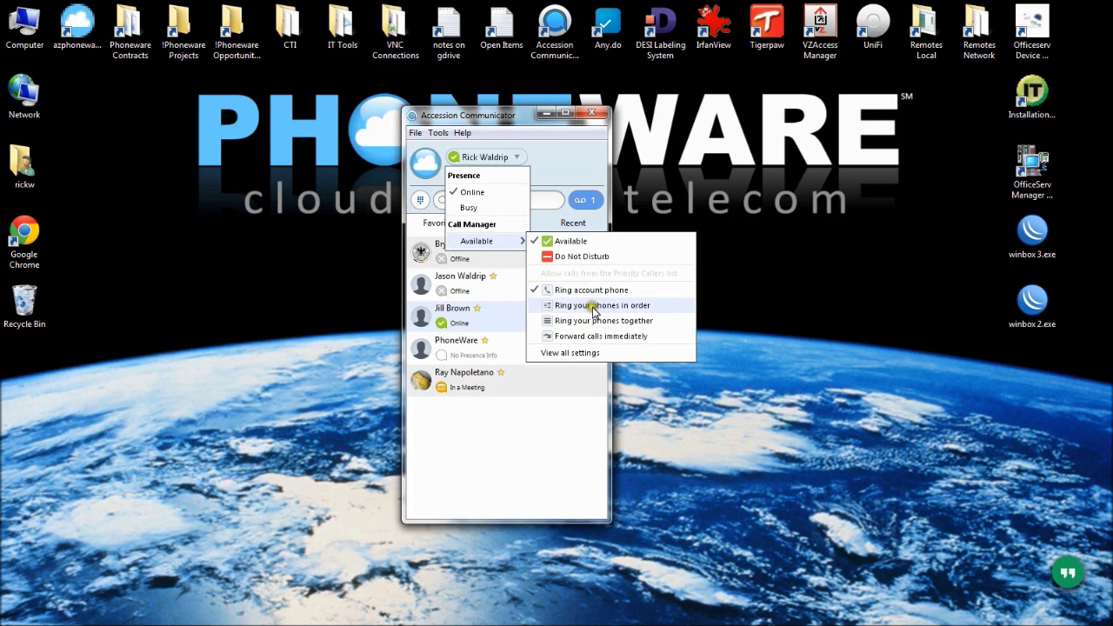
pyautogui.click(603, 321)
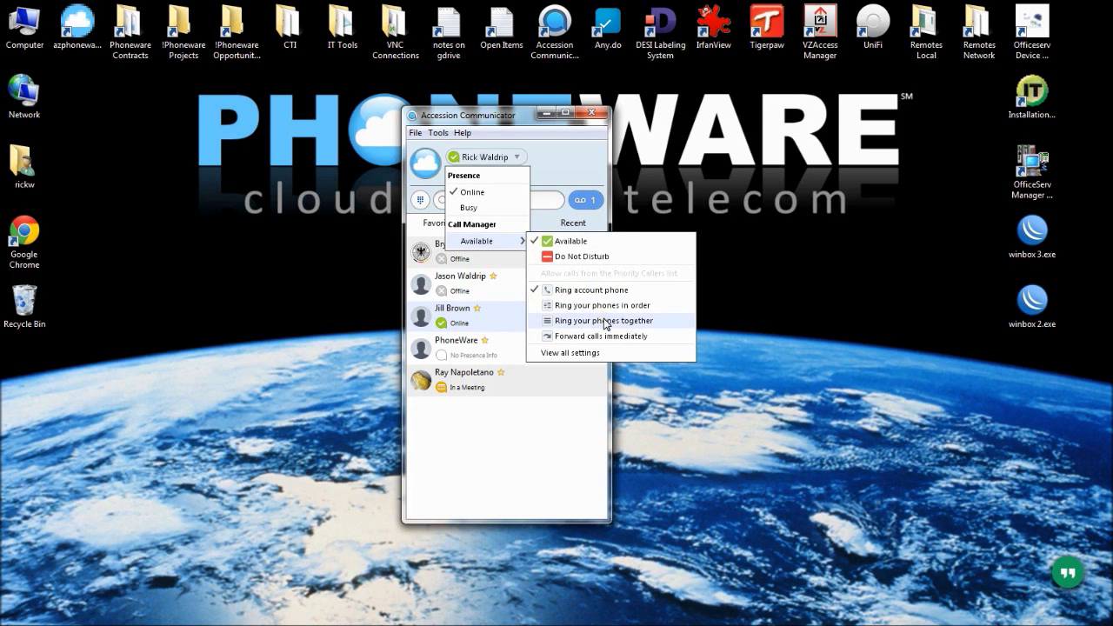
pyautogui.click(585, 354)
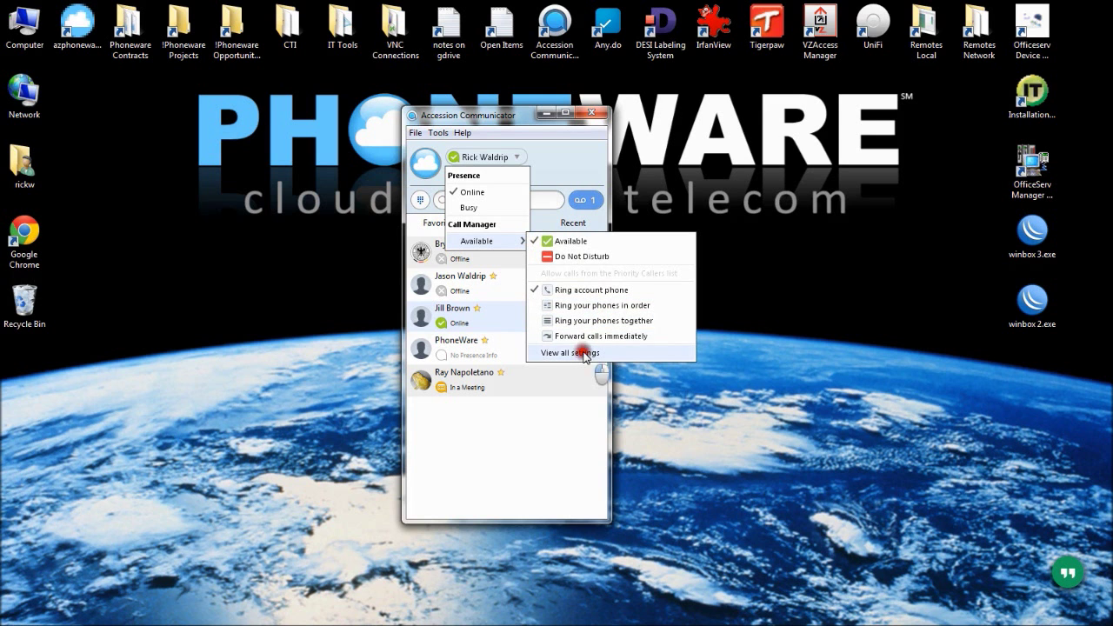
pyautogui.click(585, 353)
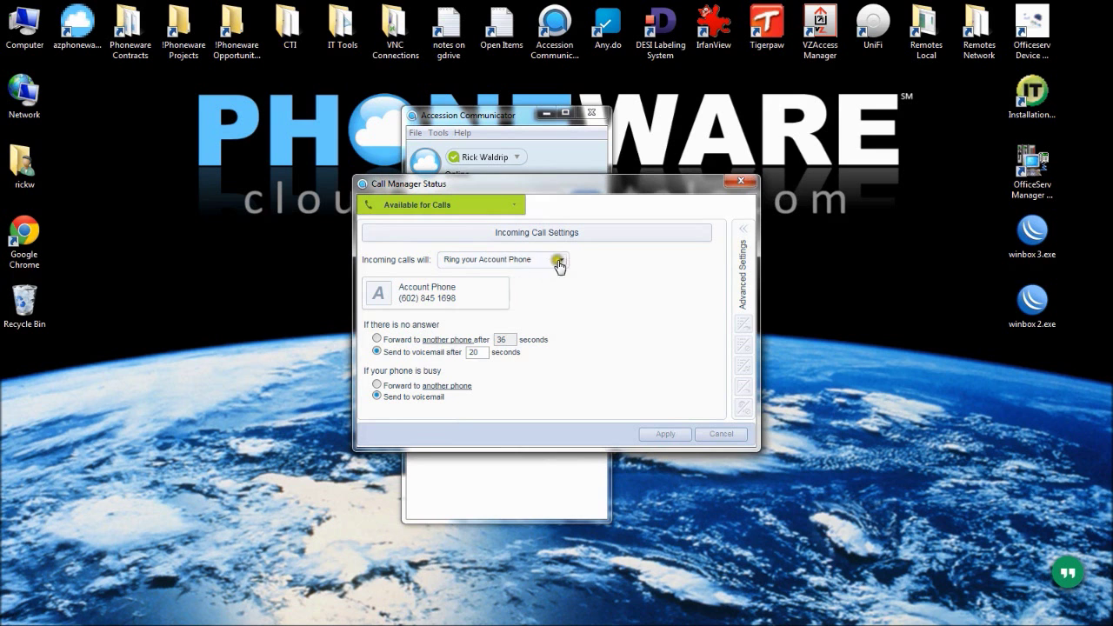
# Make incoming calls ring the Account Phone together with a newly saved My Mobile number
pyautogui.click(560, 261)
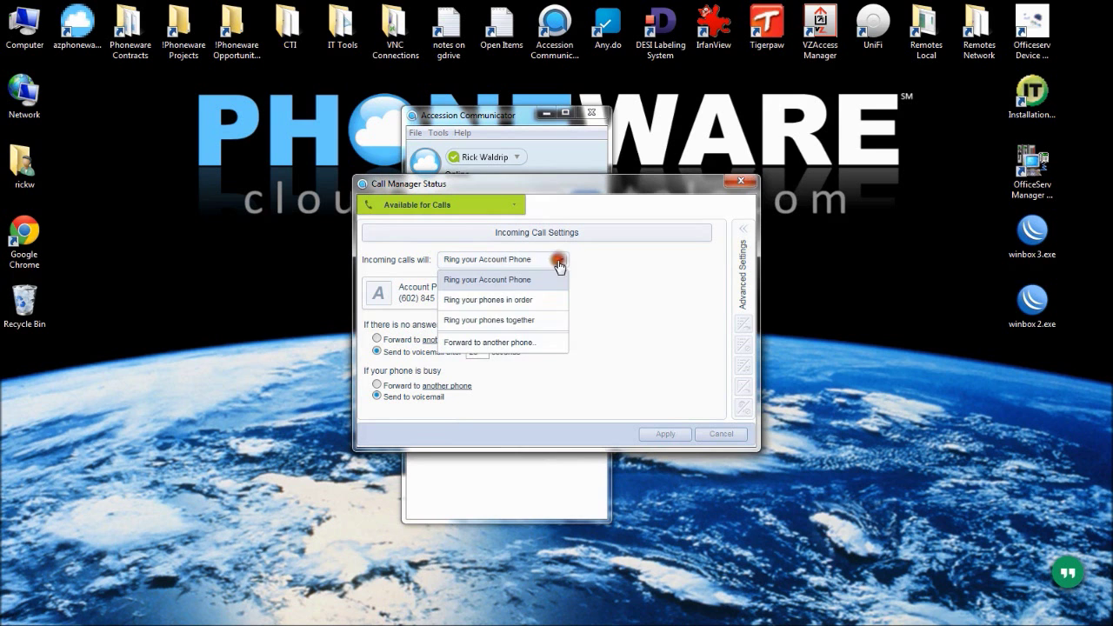
pyautogui.click(509, 320)
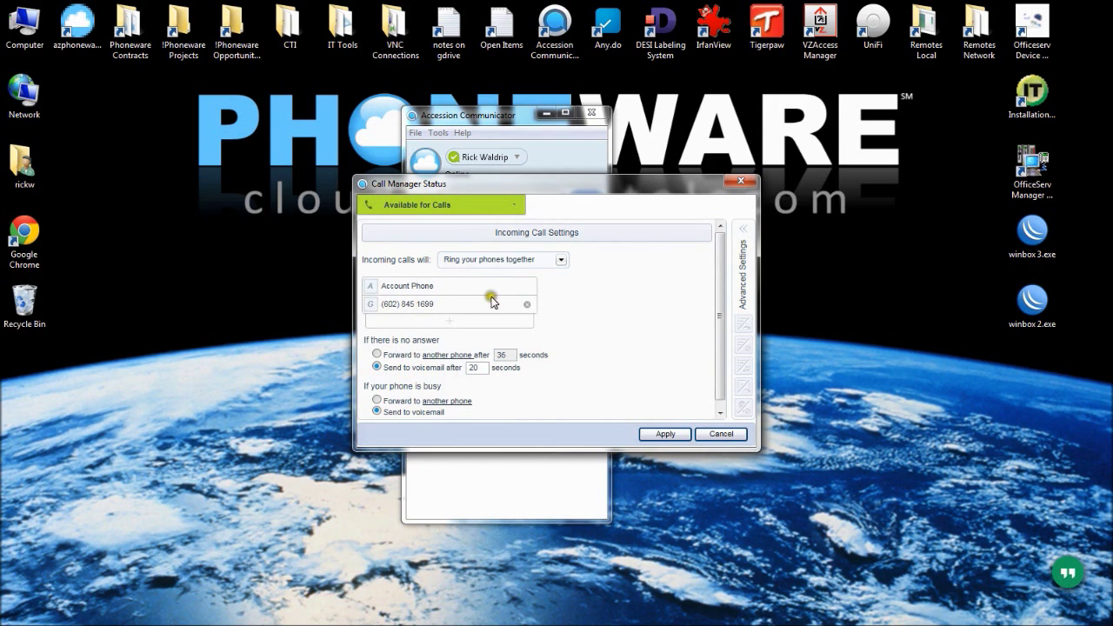
pyautogui.click(527, 305)
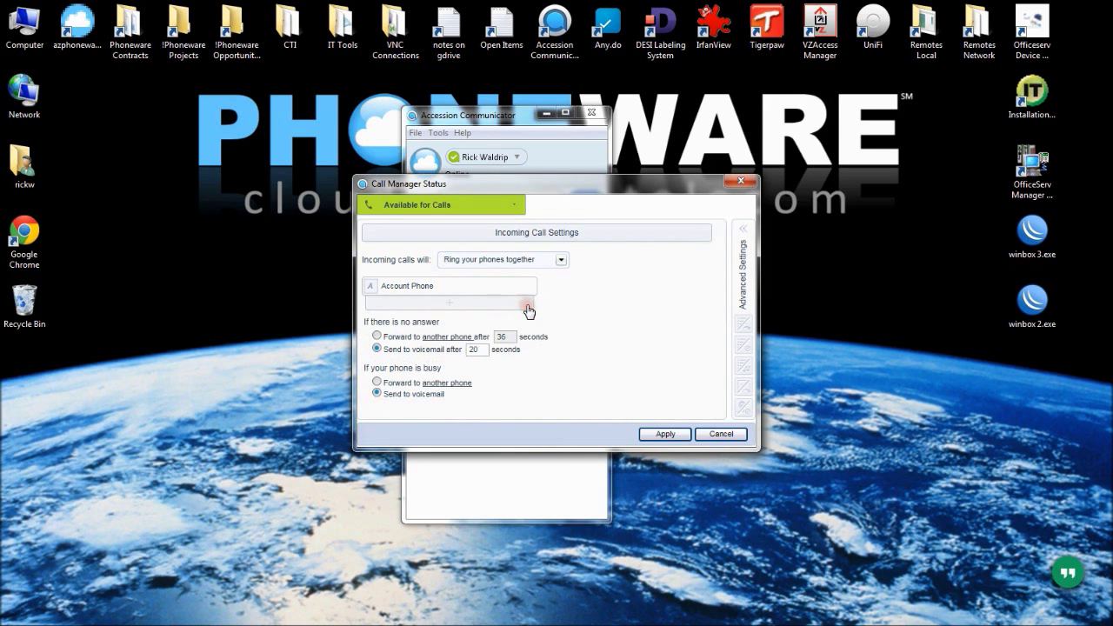
pyautogui.click(452, 303)
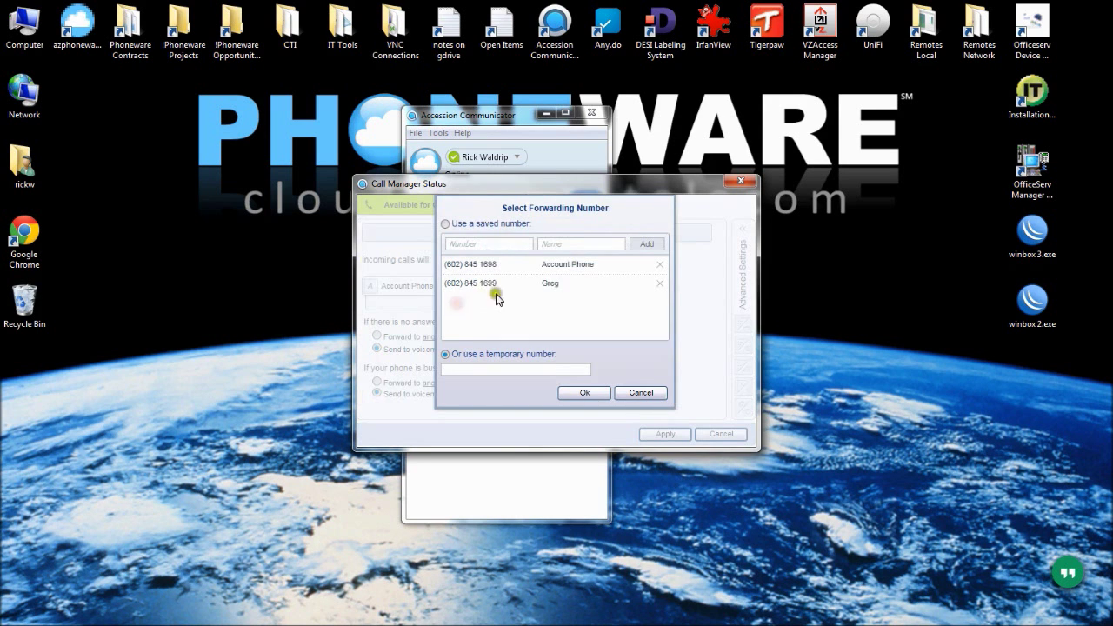
pyautogui.click(493, 243)
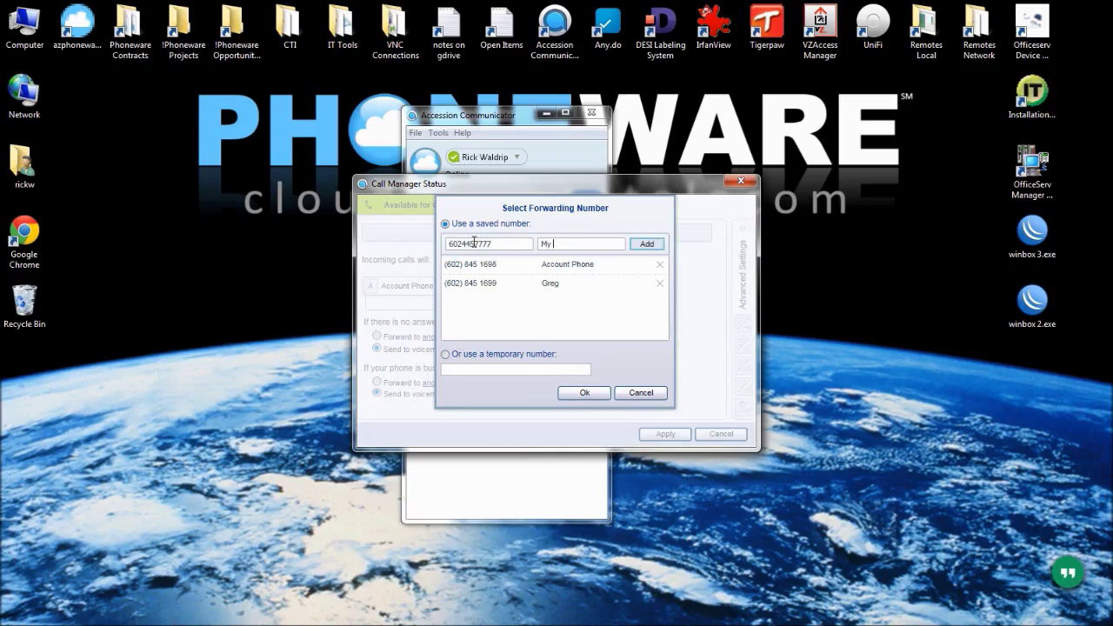
pyautogui.click(647, 244)
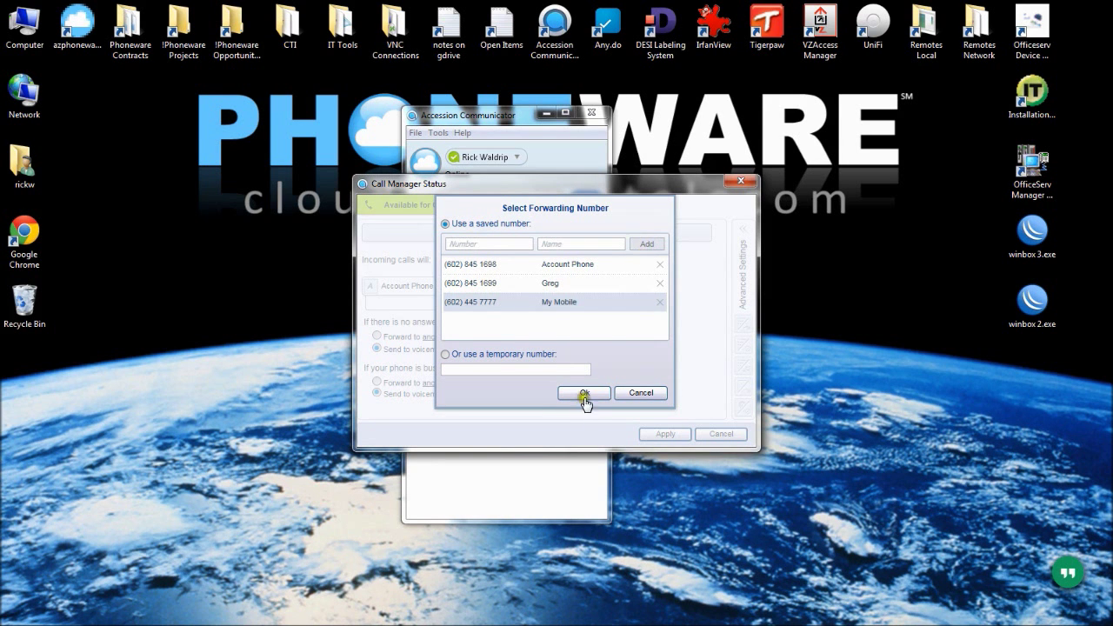
pyautogui.click(586, 392)
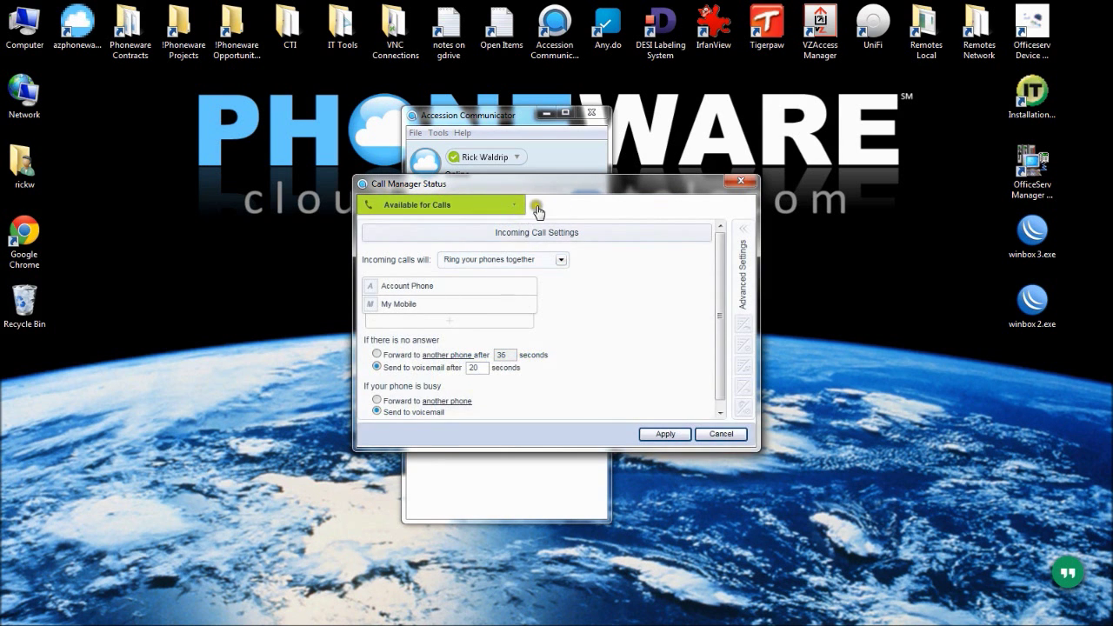
# Switch incoming calls to ring phones in order and inspect My Mobile's ringing position
pyautogui.moveTo(394, 287)
pyautogui.click(561, 259)
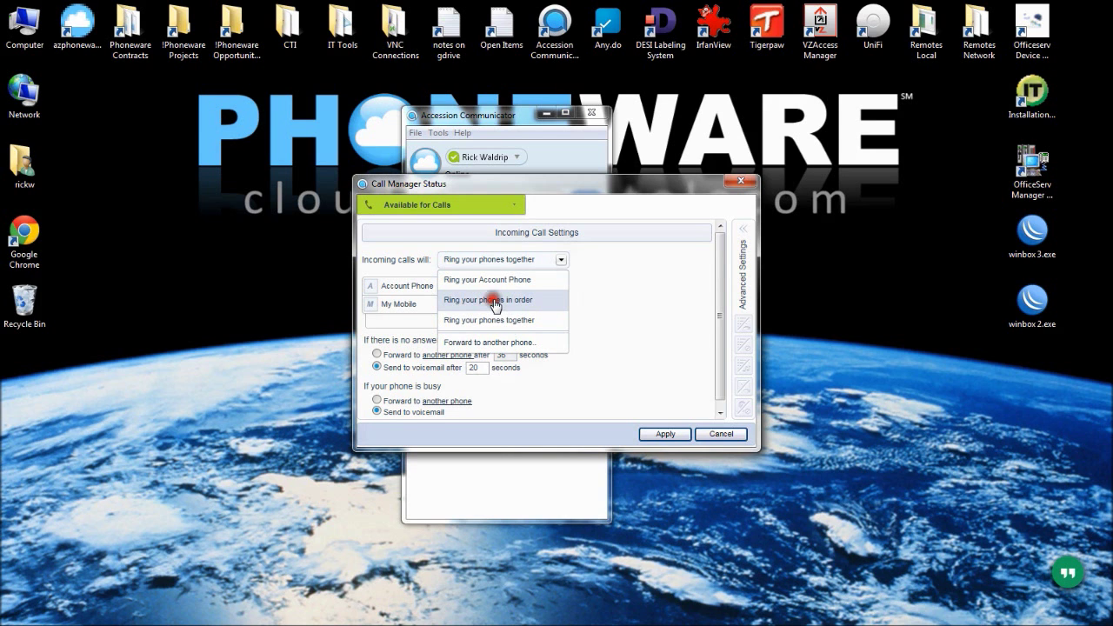
pyautogui.click(496, 300)
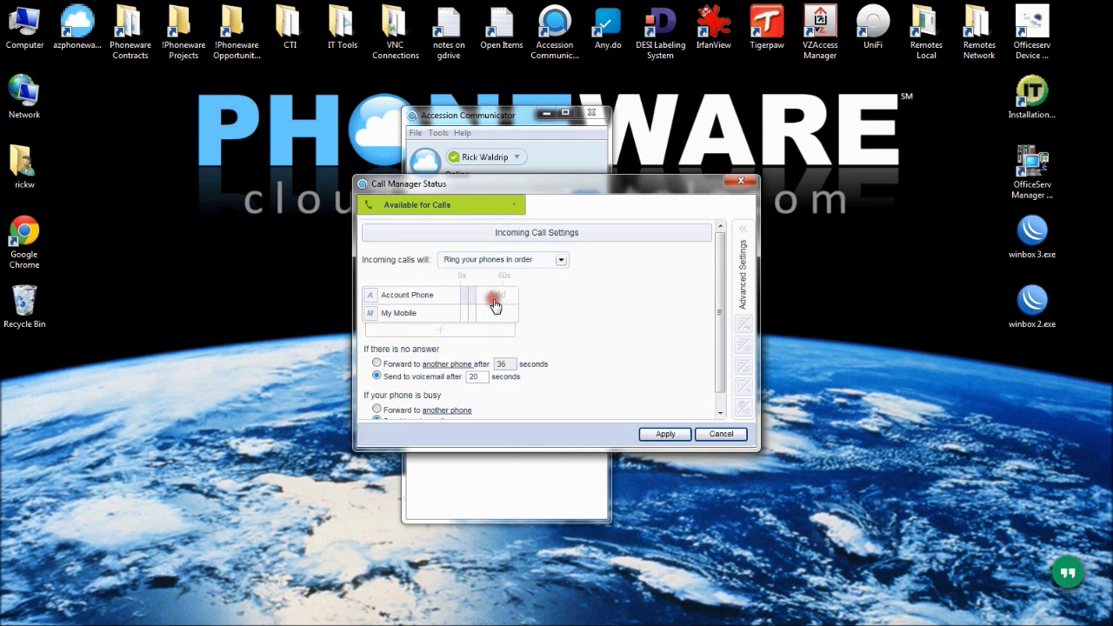
pyautogui.click(471, 313)
pyautogui.click(473, 314)
pyautogui.click(564, 307)
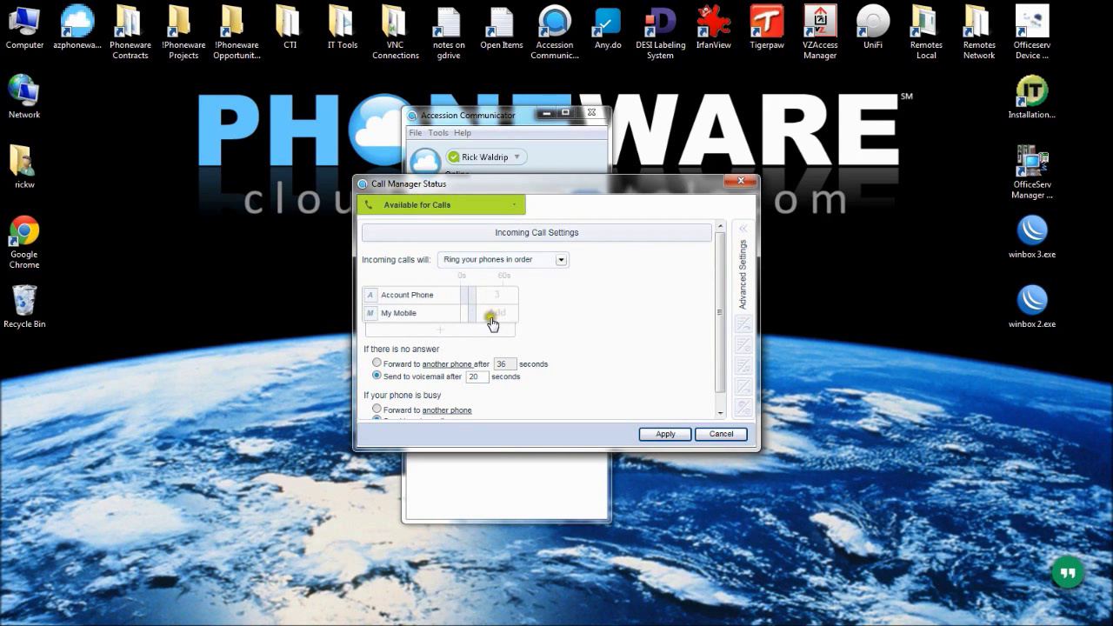
# Cancel the incoming-call changes, close Call Manager settings, and dismiss the presence options
pyautogui.moveTo(430, 294)
pyautogui.click(719, 434)
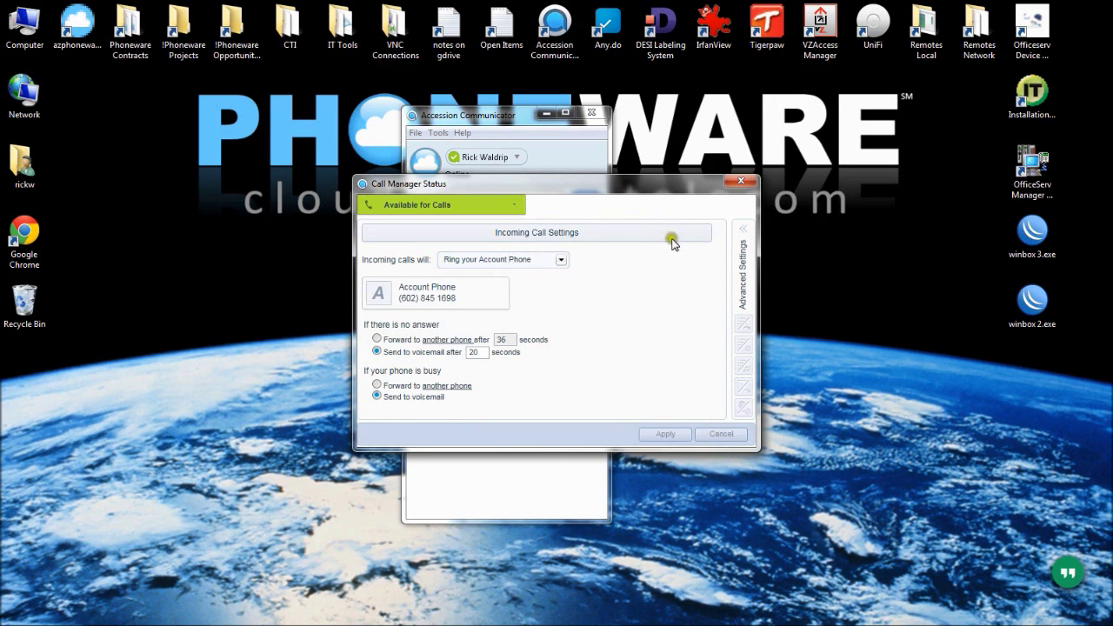
pyautogui.click(741, 181)
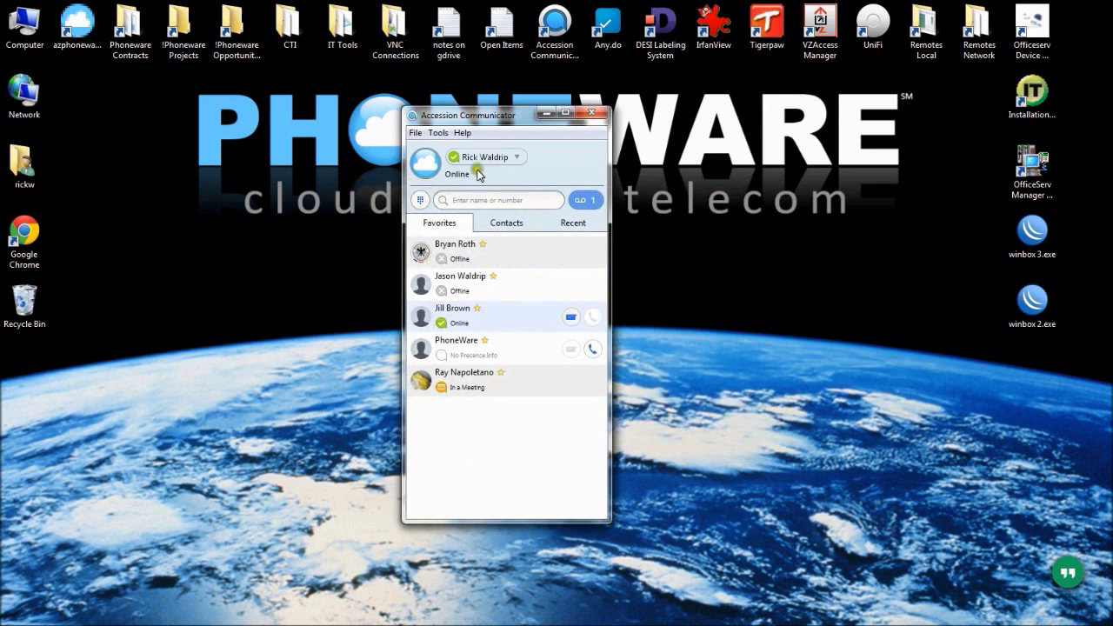
pyautogui.click(514, 157)
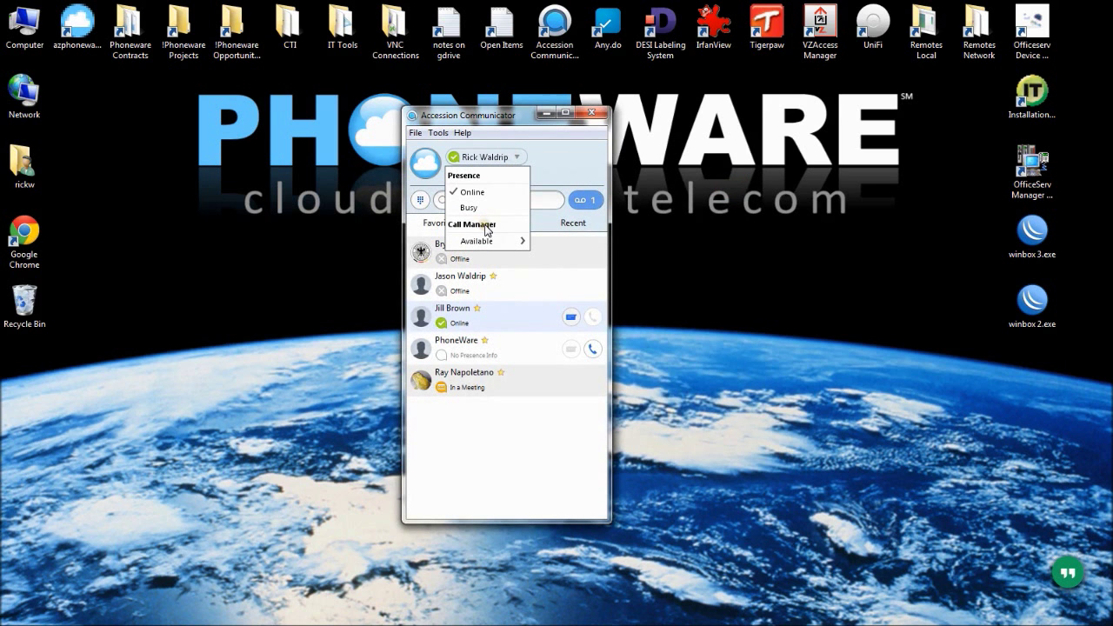
pyautogui.click(546, 172)
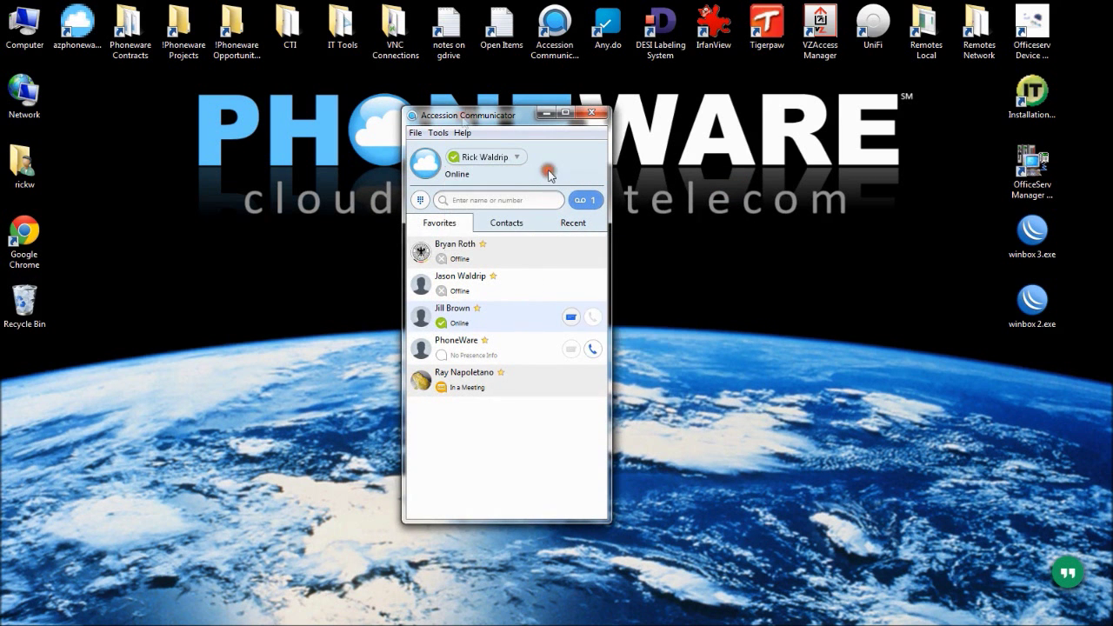
# Open Tools > View Account, nudge the window left, and show its Calls settings
pyautogui.click(440, 133)
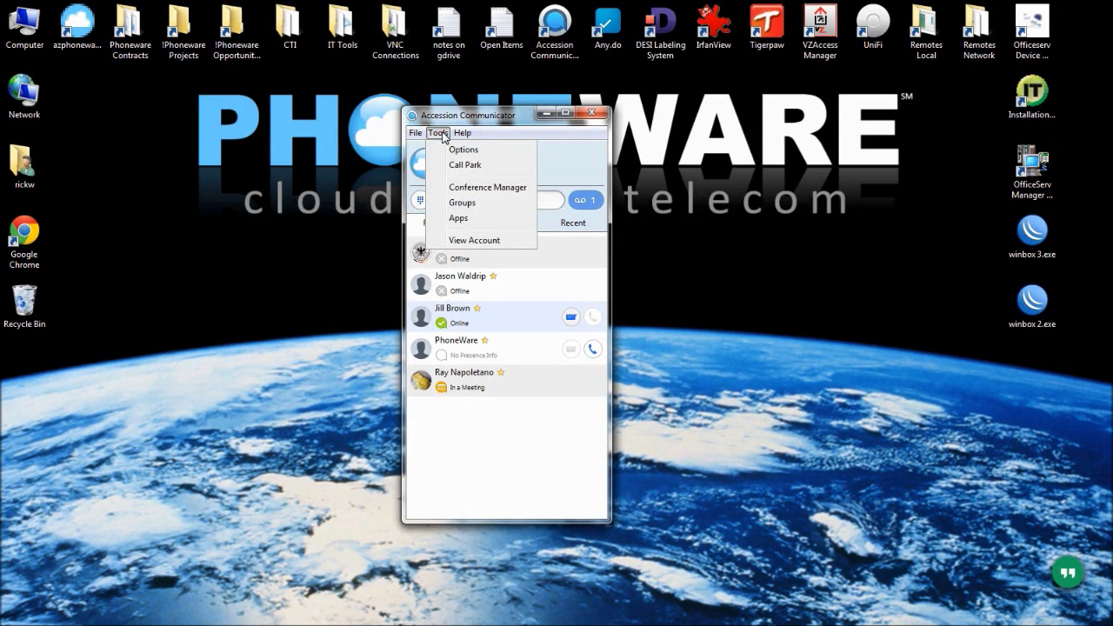
pyautogui.click(477, 240)
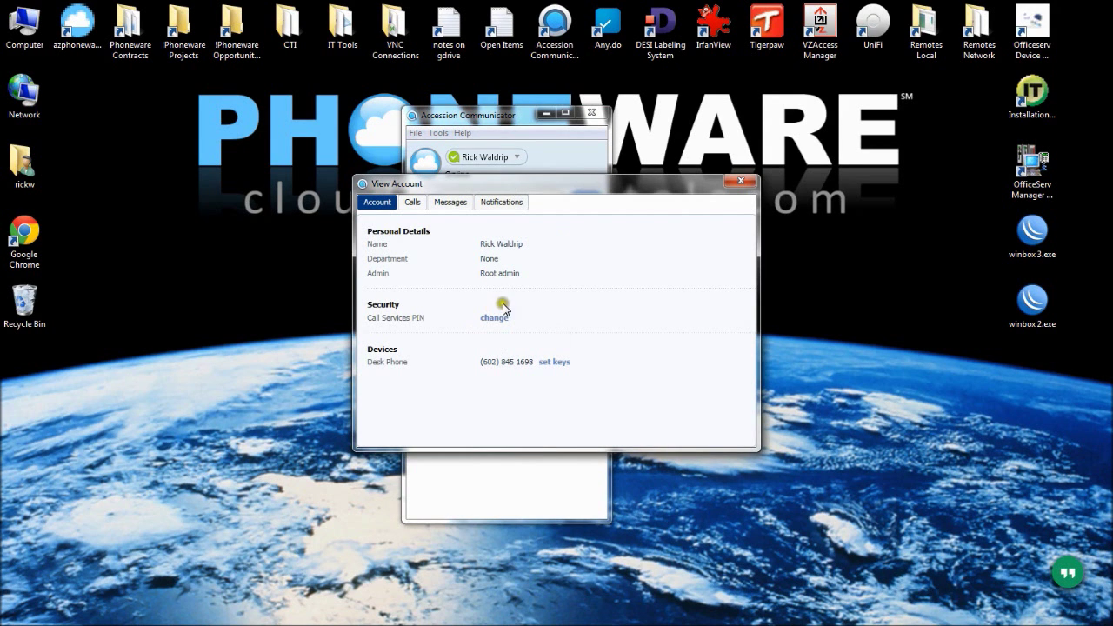
pyautogui.moveTo(522, 185); pyautogui.dragTo(505, 186)
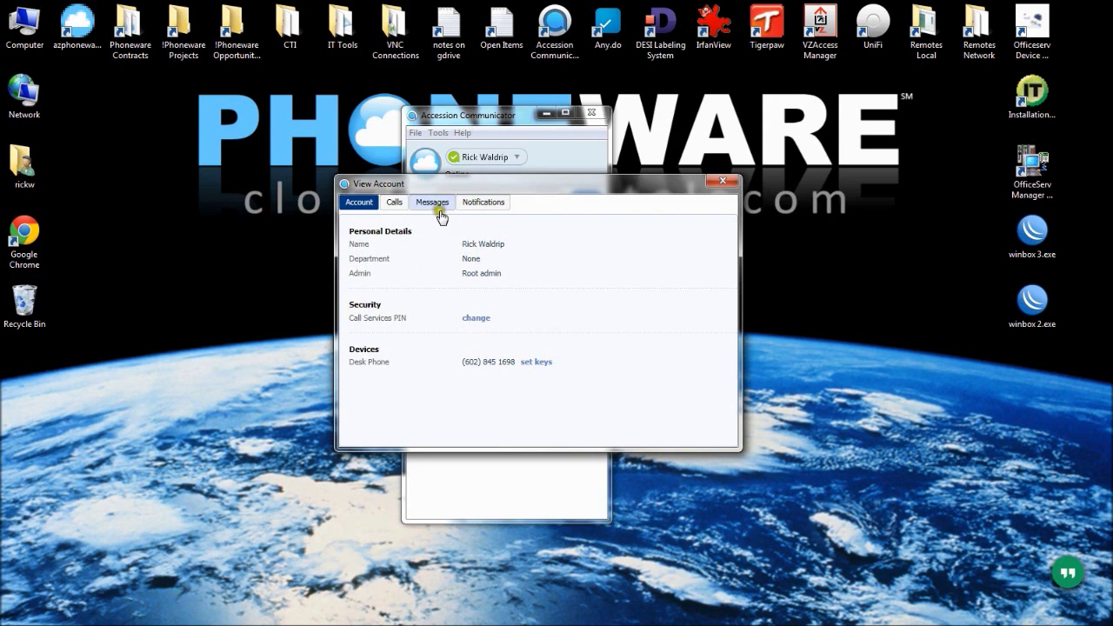
pyautogui.click(395, 205)
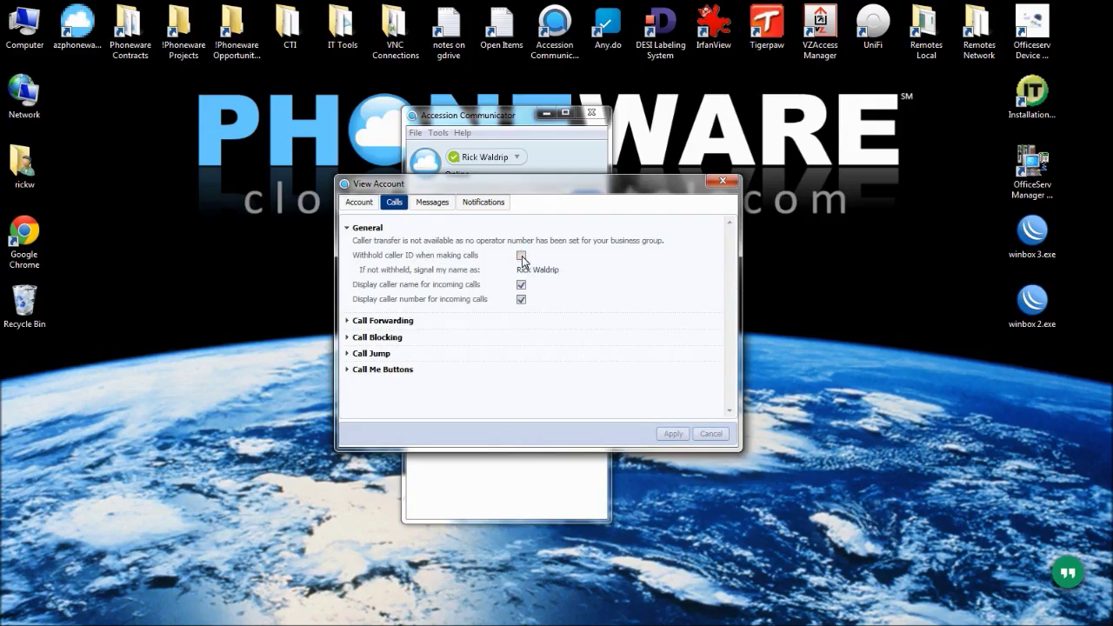
# On the Messages tab, replace the old forwarding e-mail address with a new one
pyautogui.click(432, 203)
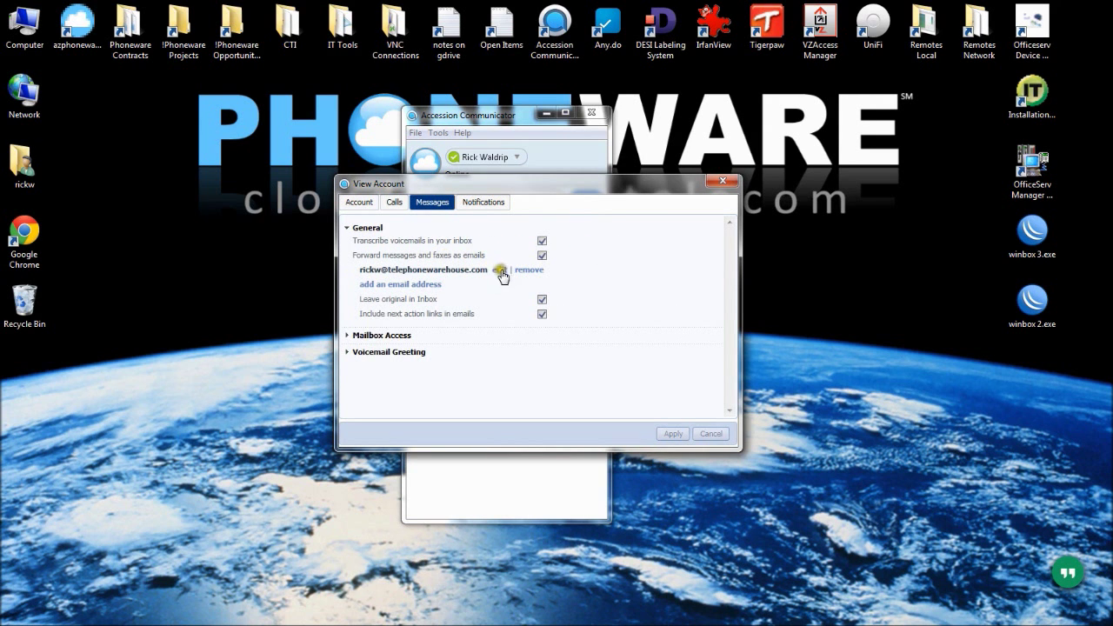
pyautogui.click(529, 270)
pyautogui.click(421, 271)
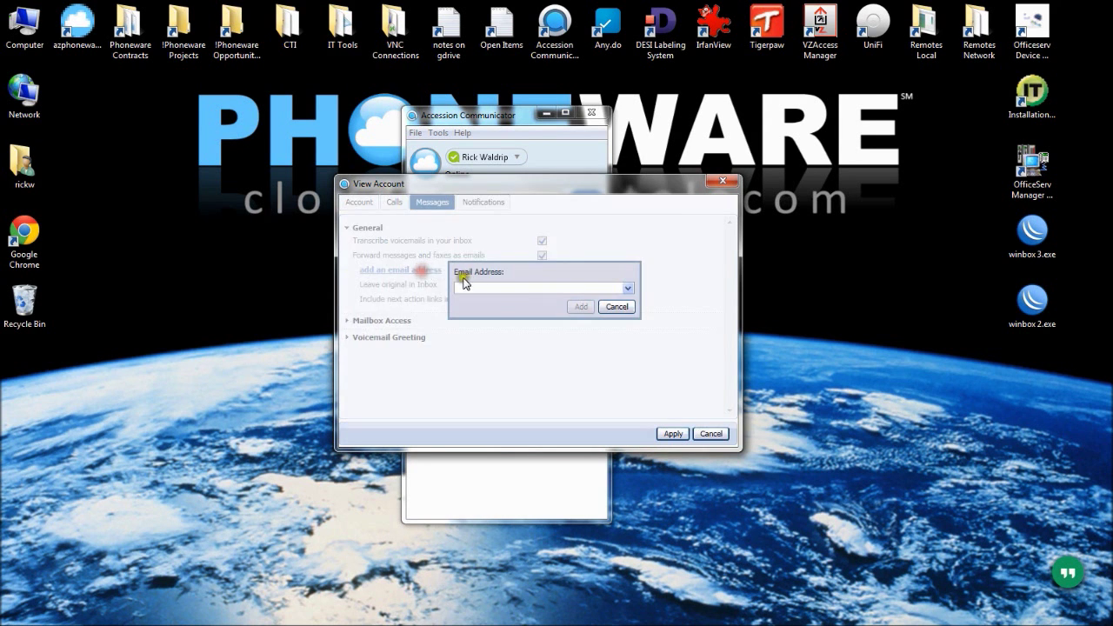
pyautogui.click(465, 287)
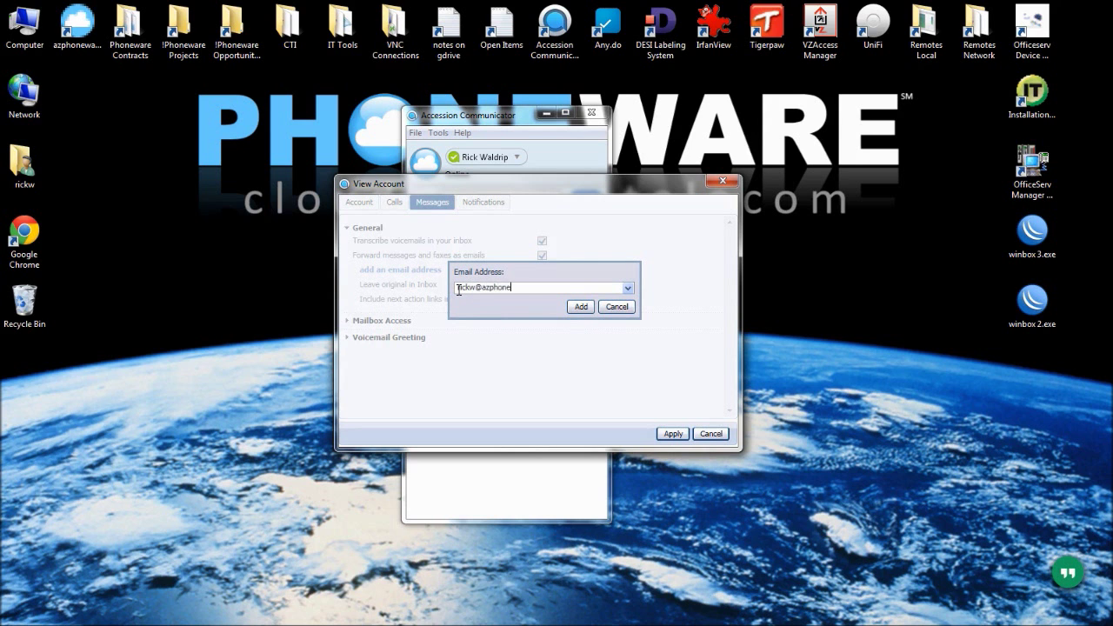
pyautogui.press('Return')
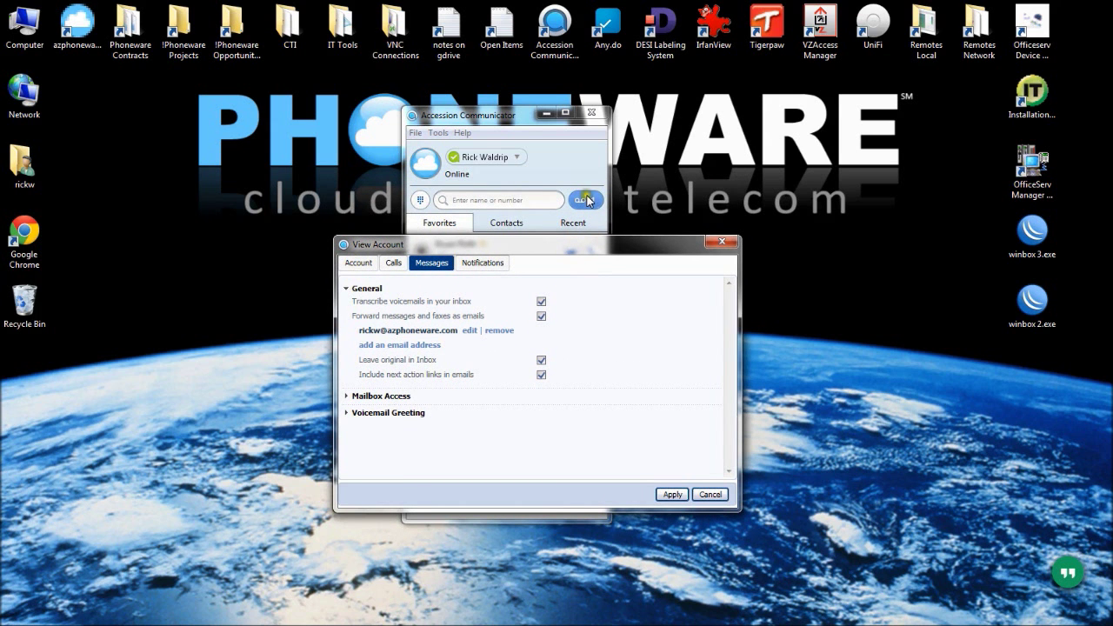
# Keep the Personal voicemail greeting and enable a different greeting outside business hours
pyautogui.click(359, 412)
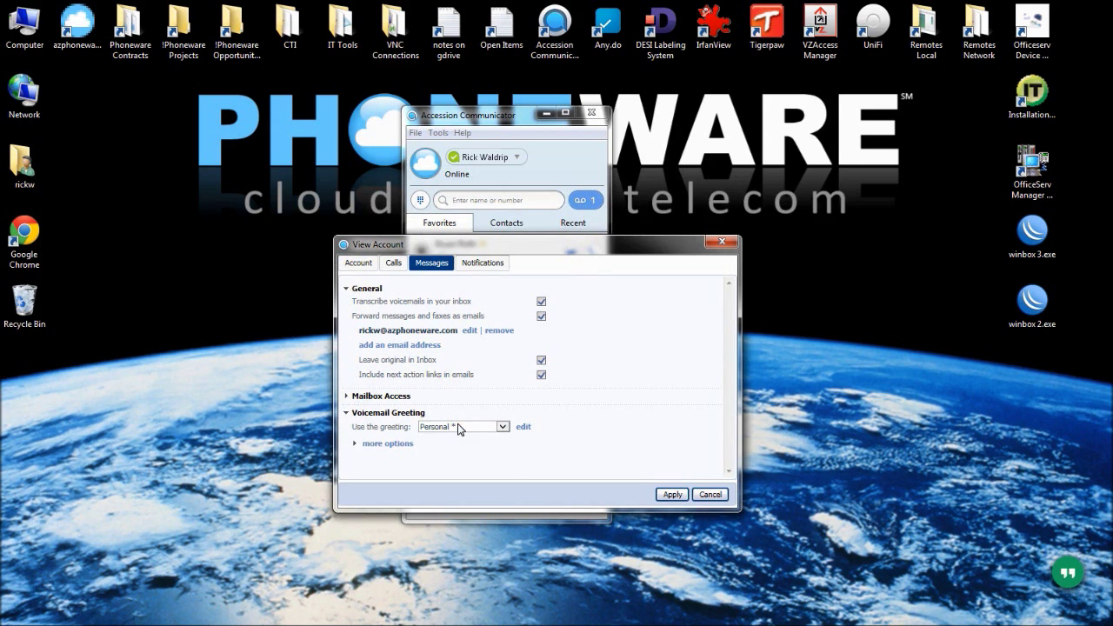
pyautogui.click(457, 427)
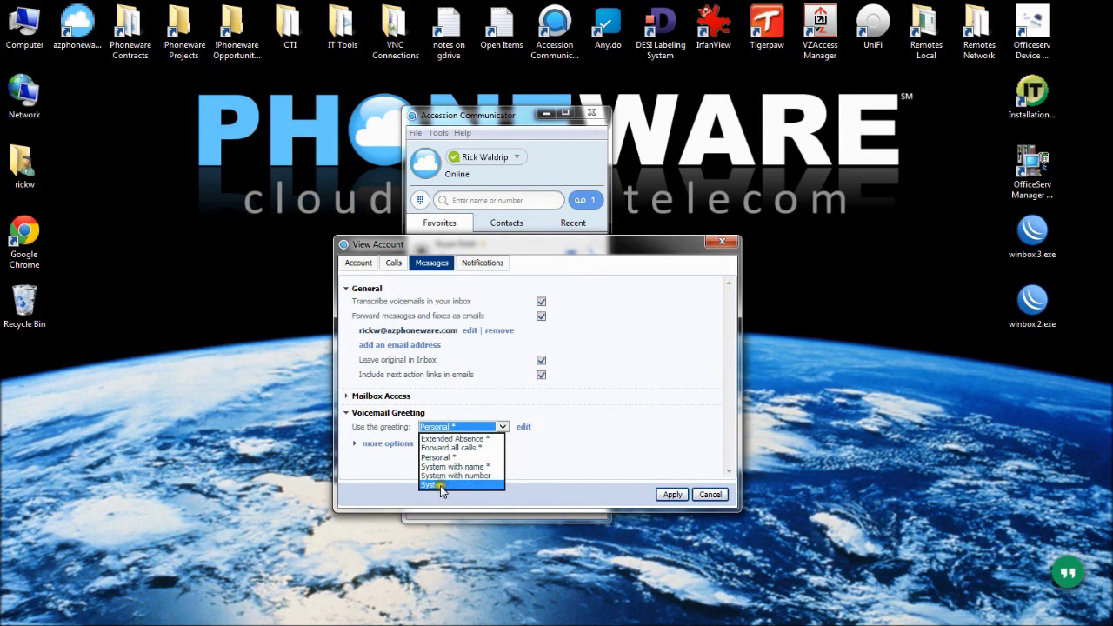
pyautogui.click(455, 427)
pyautogui.click(388, 444)
pyautogui.scroll(-1, 468, 423)
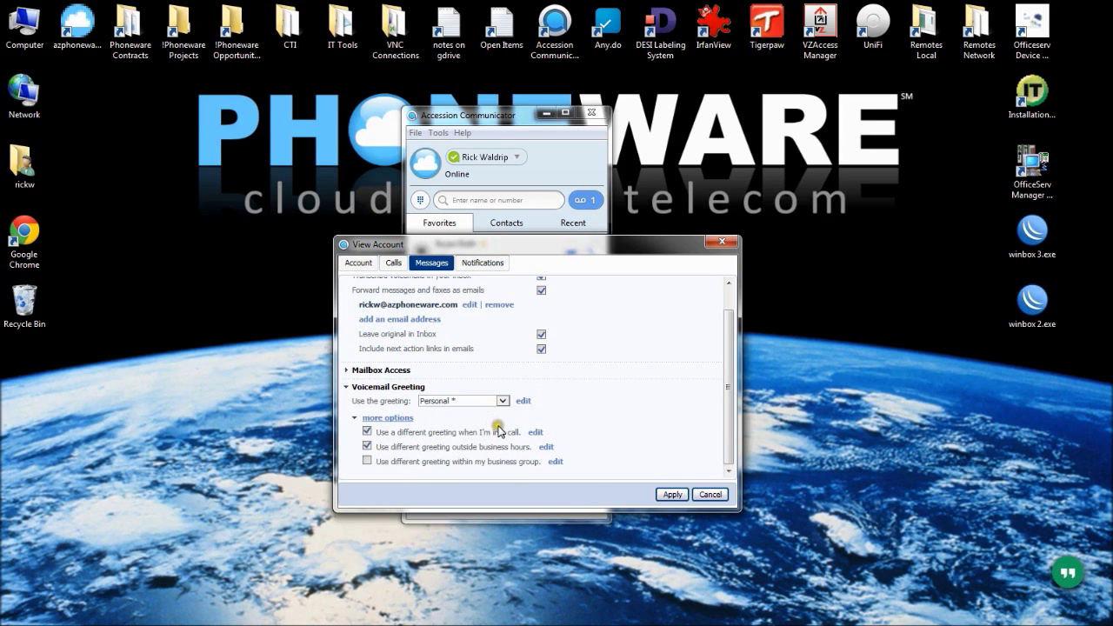
pyautogui.click(367, 446)
pyautogui.scroll(1, 426, 424)
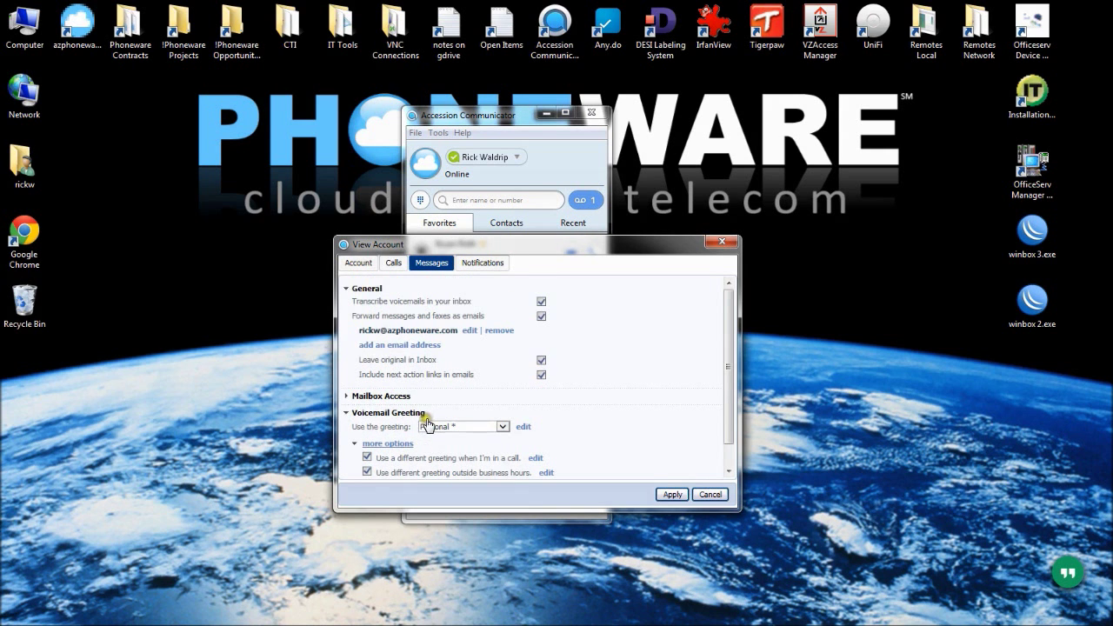
# Discard the unapplied message setting changes
pyautogui.click(481, 263)
pyautogui.click(671, 393)
pyautogui.click(705, 494)
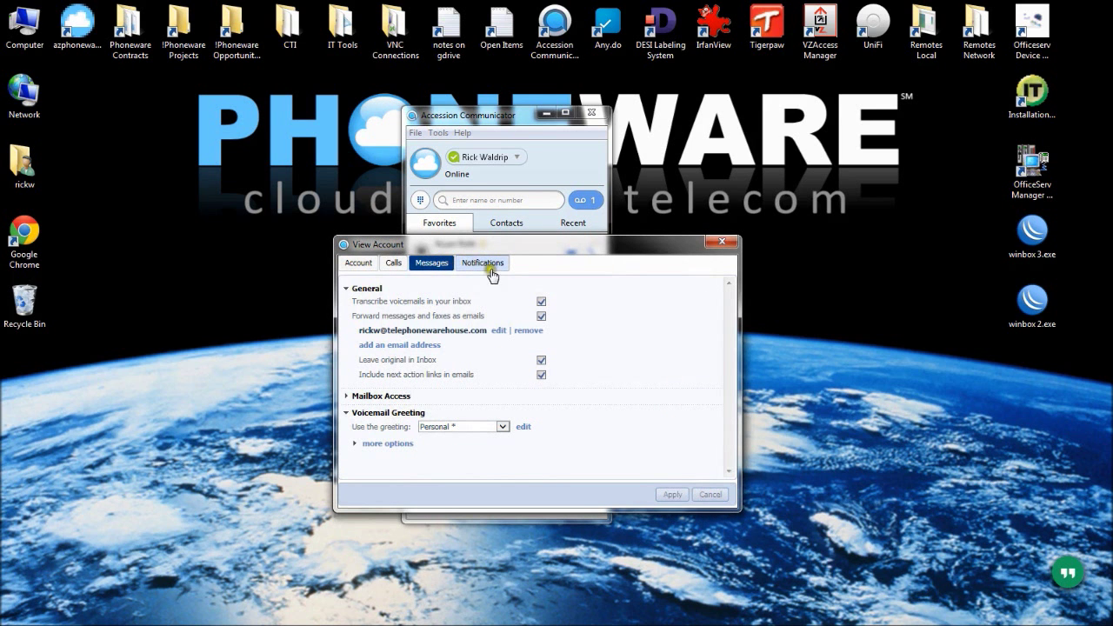
# Review the Notifications email settings, toggling email notification on and back off
pyautogui.click(476, 264)
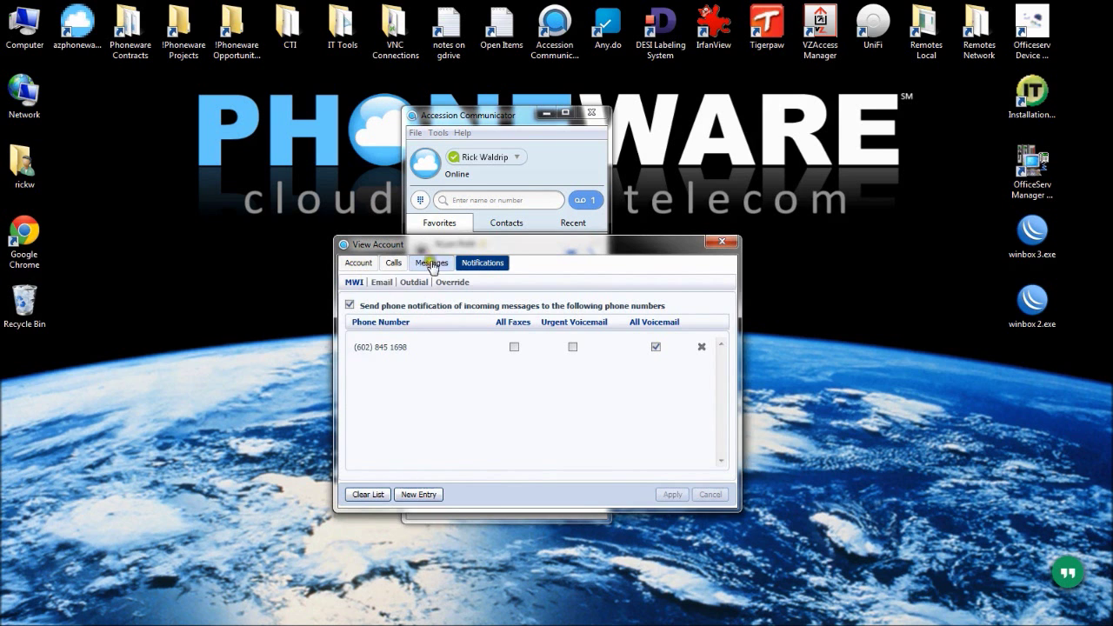
pyautogui.click(382, 283)
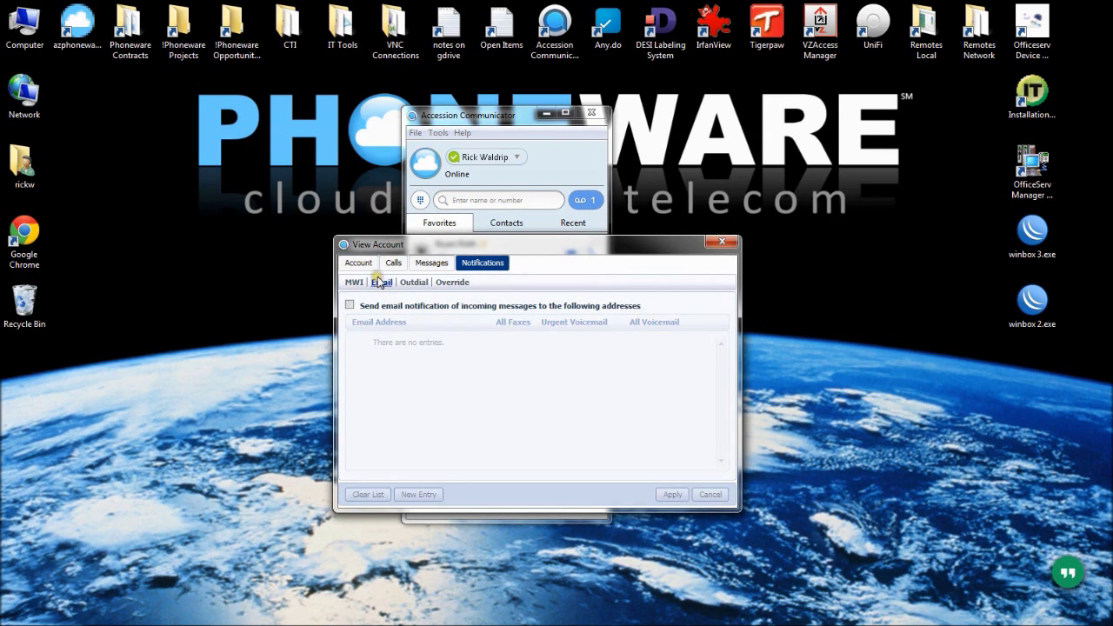
pyautogui.click(348, 306)
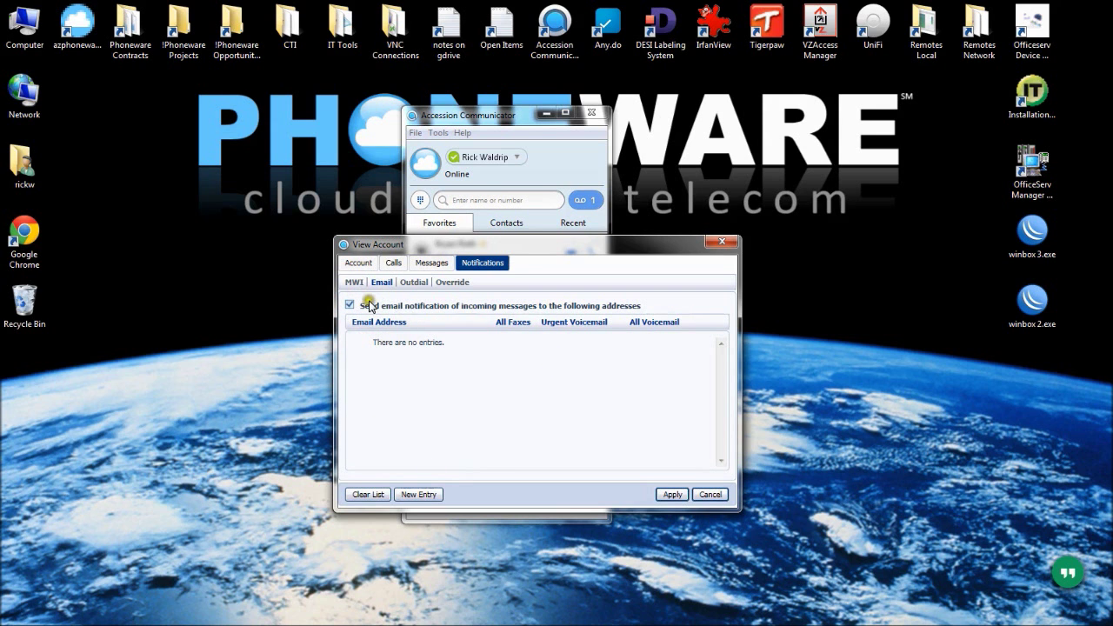
pyautogui.click(350, 304)
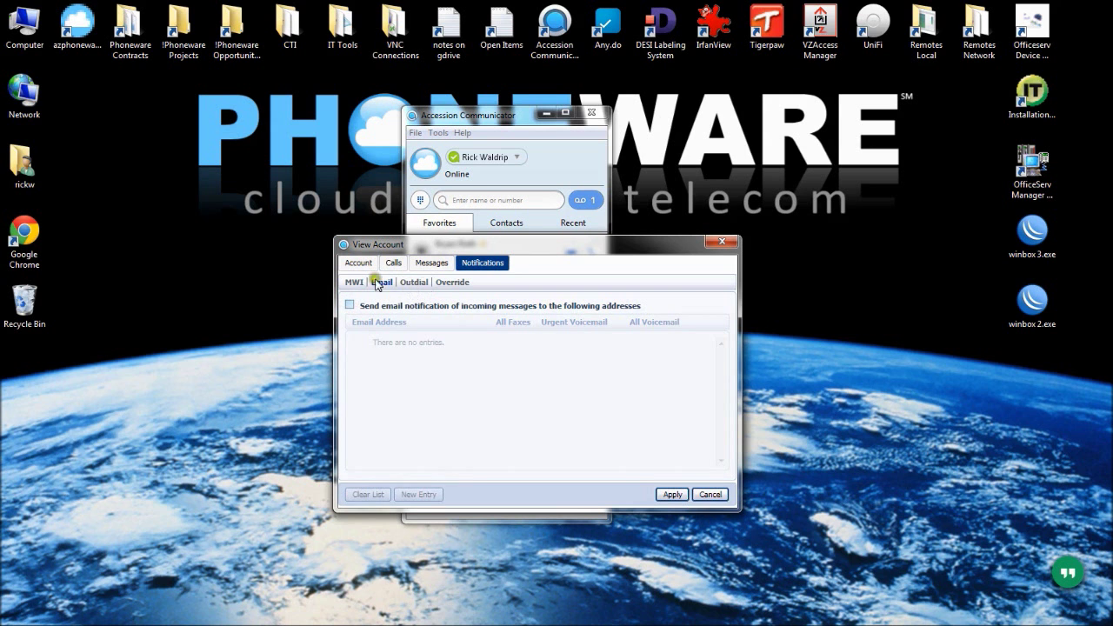
# Discard the pending email notification change, view Outdial settings, then return to Messages
pyautogui.click(416, 283)
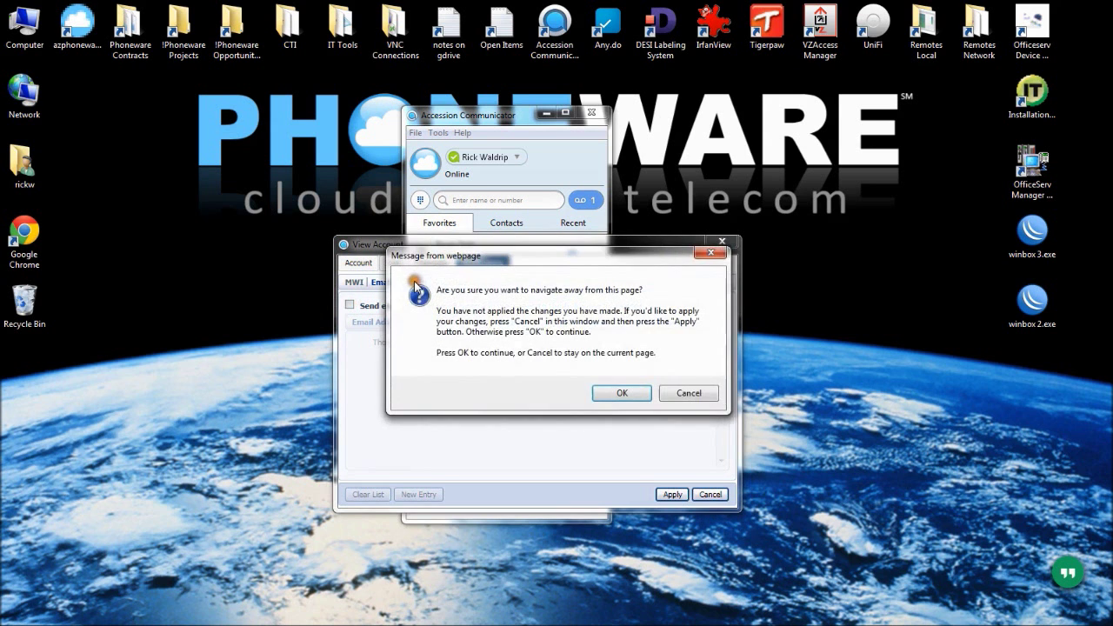
pyautogui.click(691, 393)
pyautogui.click(696, 494)
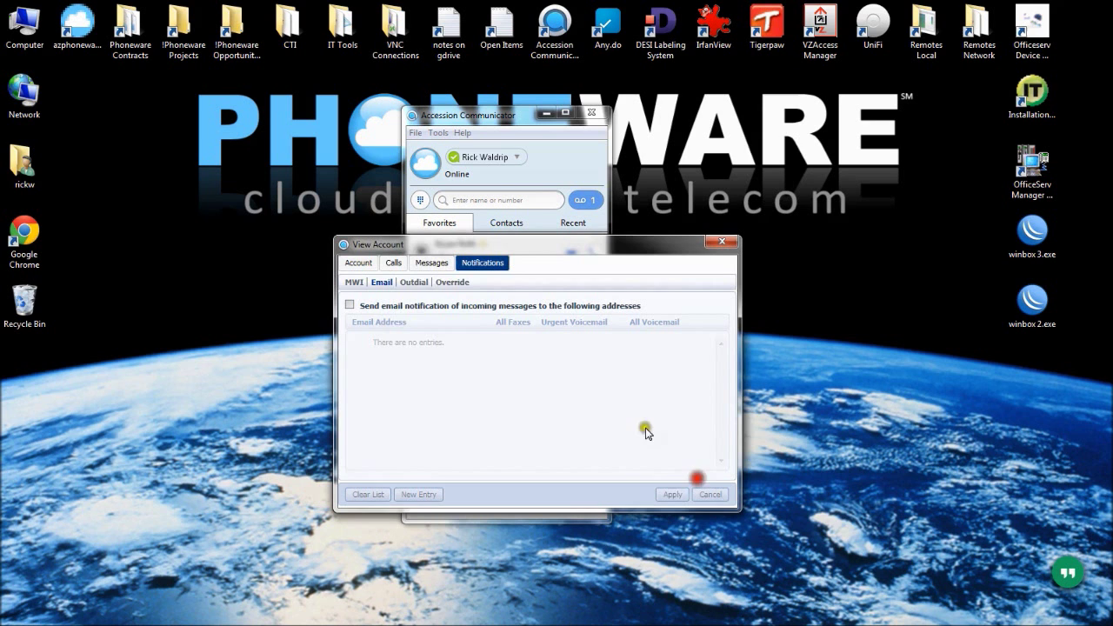
pyautogui.click(417, 282)
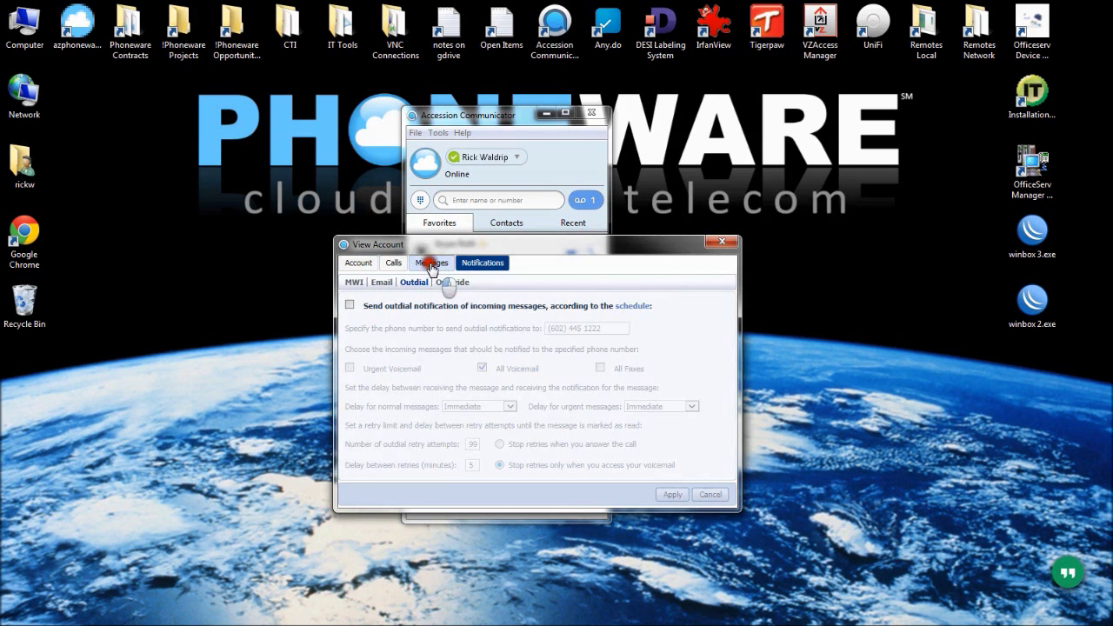
pyautogui.click(431, 263)
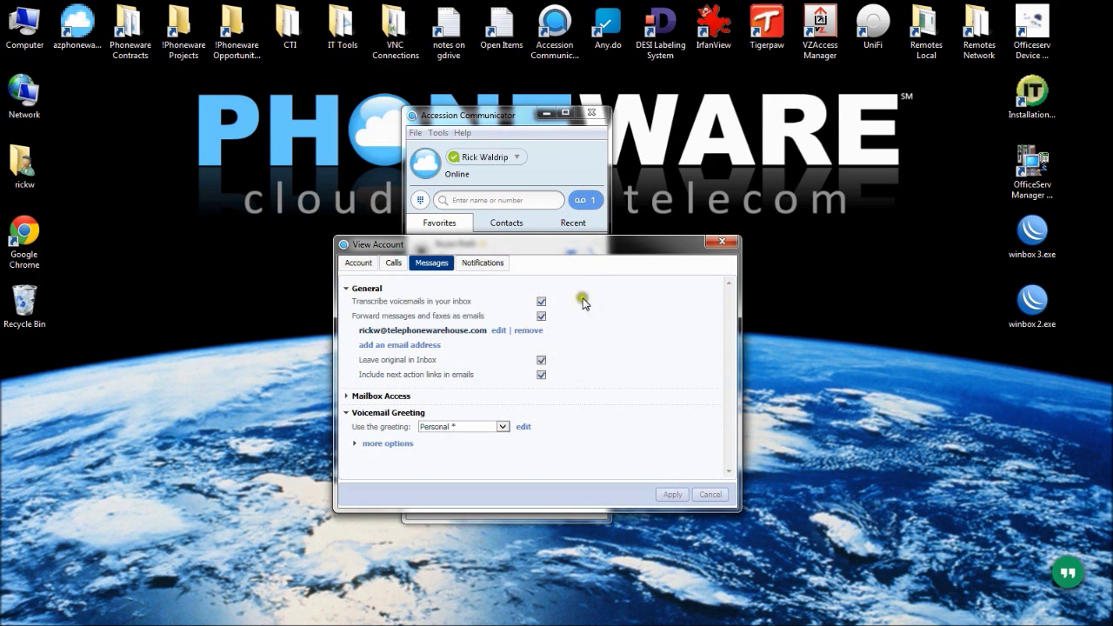
# Close View Account and log out of the MLHG: Test group under Tools > Groups
pyautogui.click(722, 243)
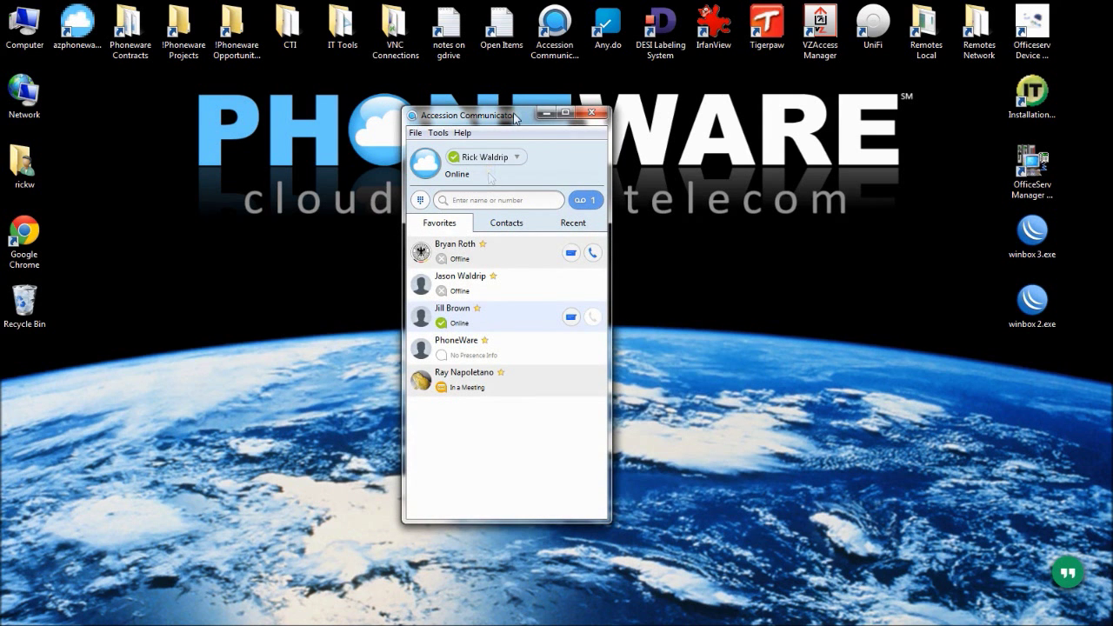
pyautogui.click(438, 133)
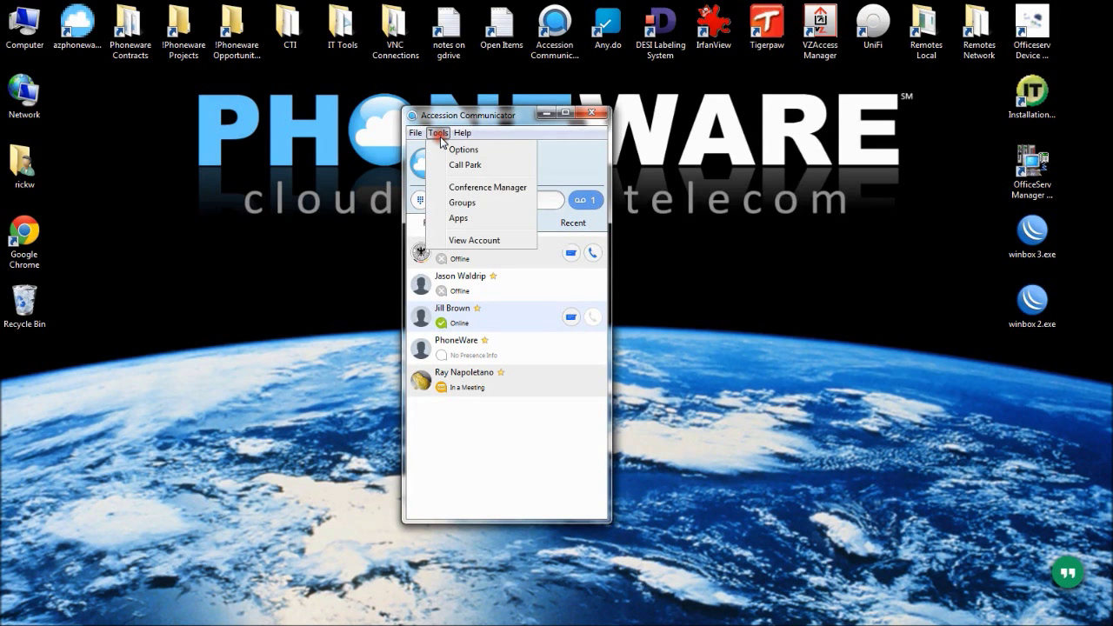
pyautogui.click(461, 203)
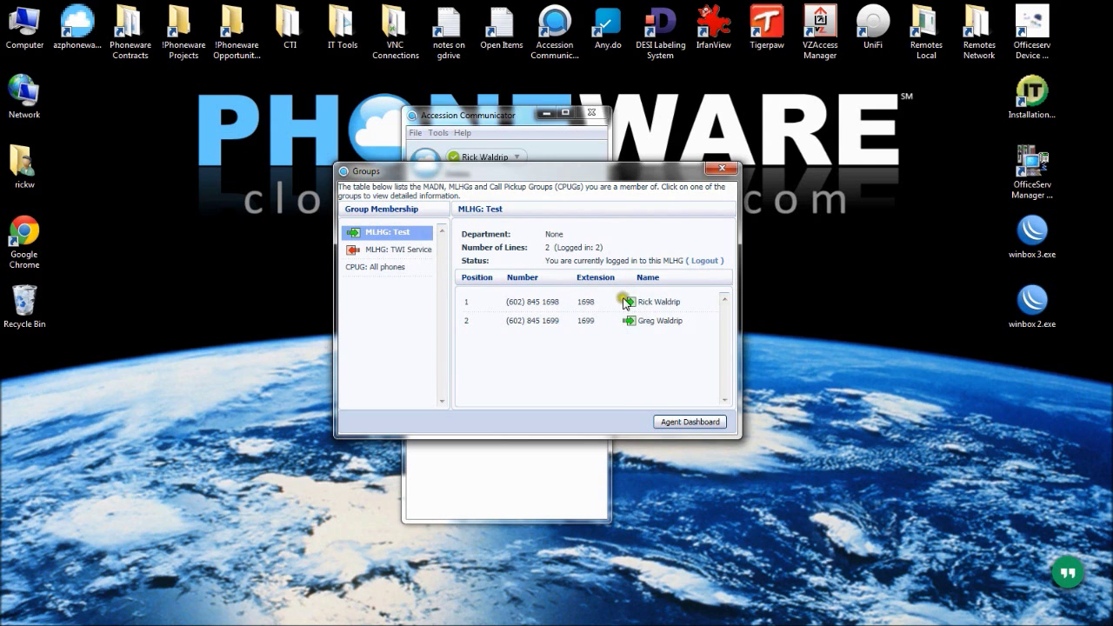
pyautogui.click(703, 263)
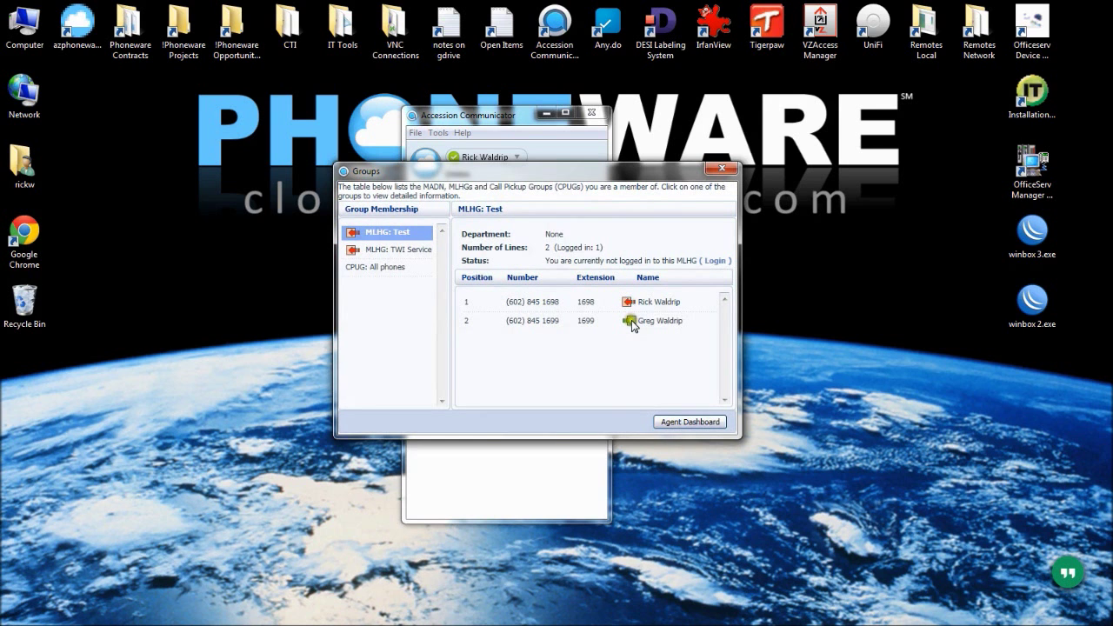
# View the members of MLHG: TWI Service and the CPUG: All phones group
pyautogui.moveTo(633, 326)
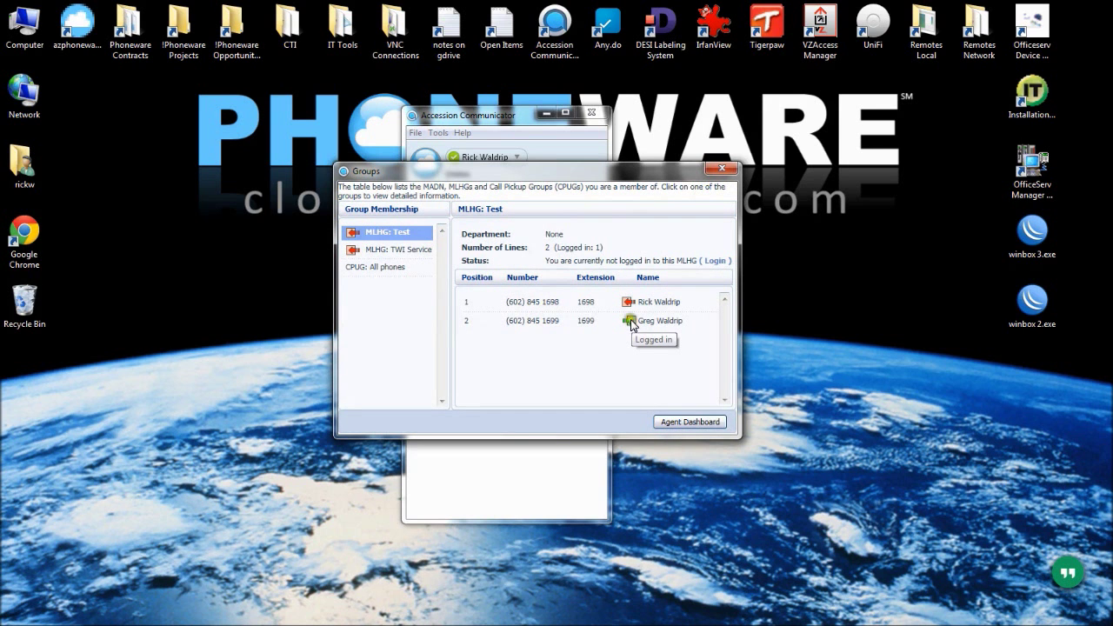
pyautogui.click(375, 251)
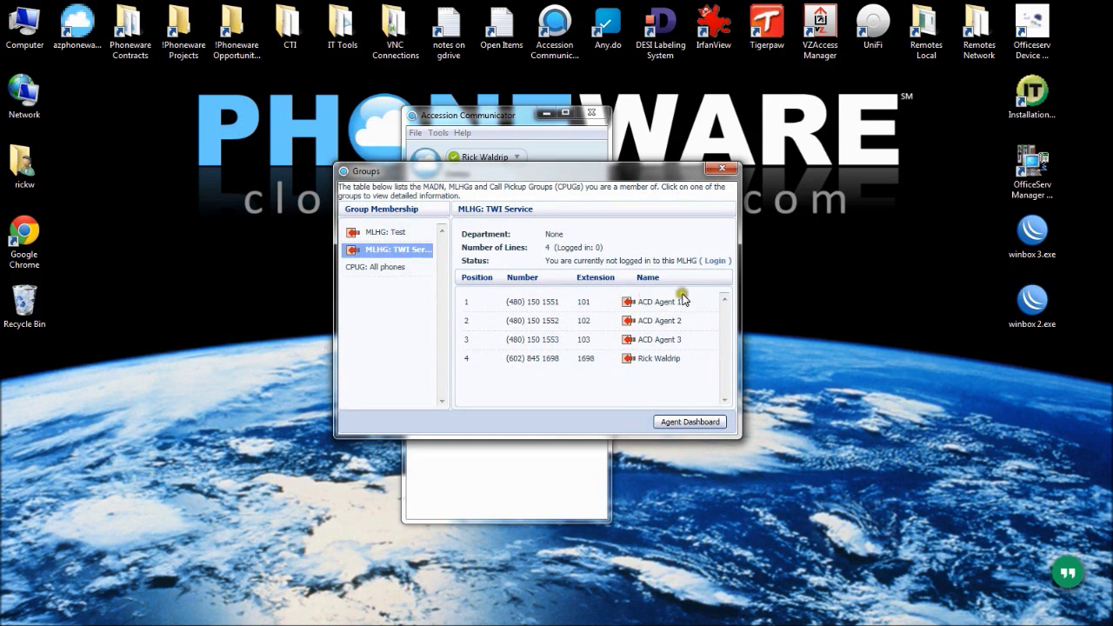
pyautogui.click(377, 271)
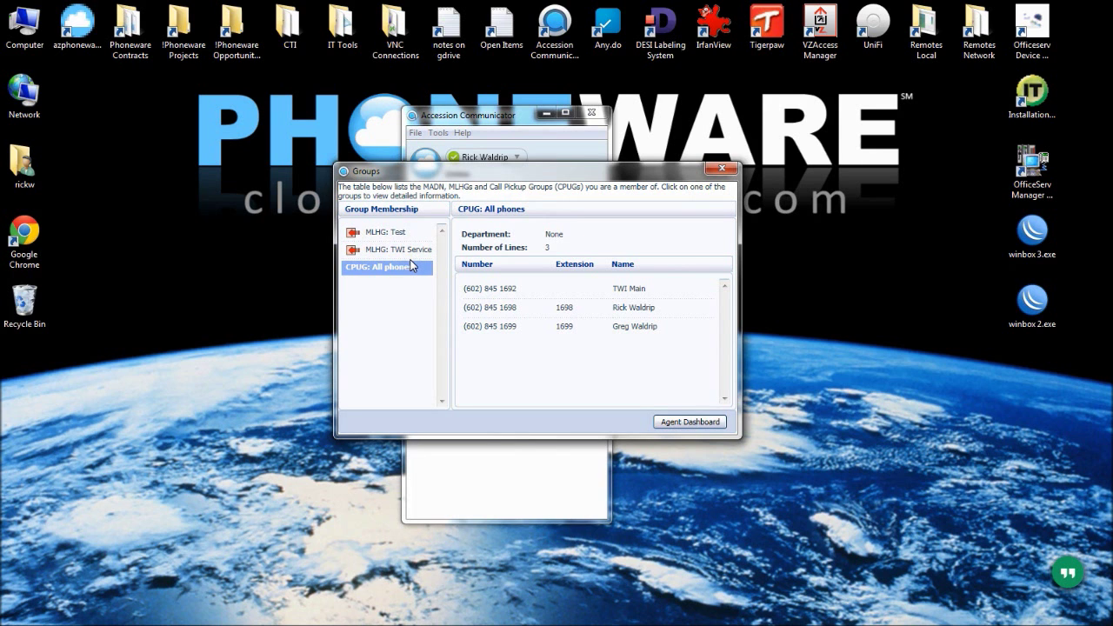
# Add a contact named 'CXel Pickup', nickname 'Call Pickup', with work number *11
pyautogui.click(722, 168)
pyautogui.click(497, 198)
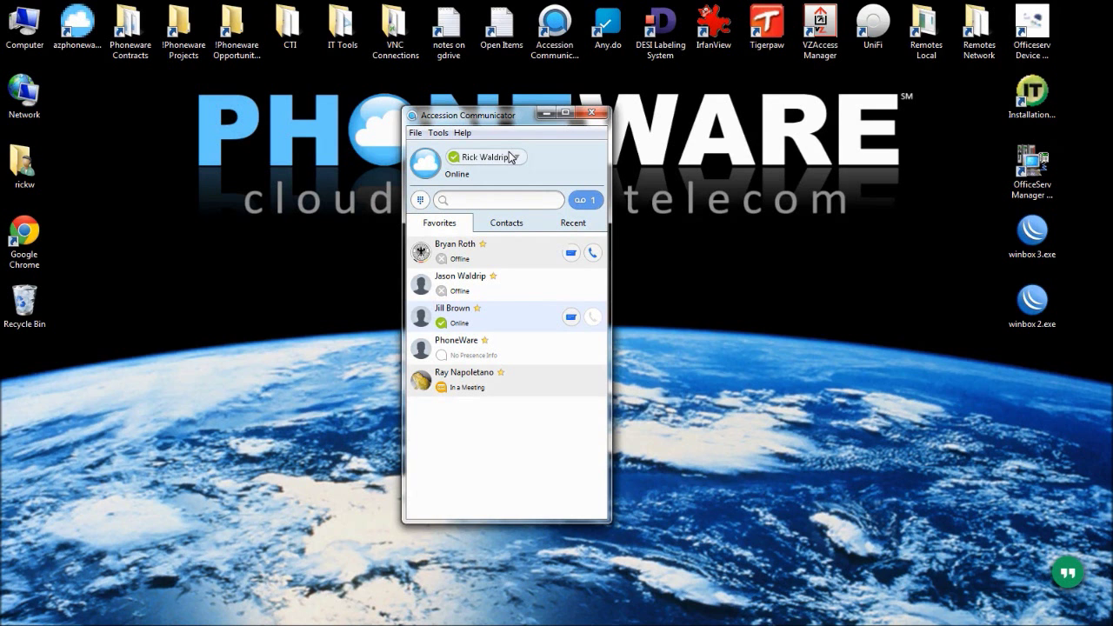
pyautogui.click(415, 133)
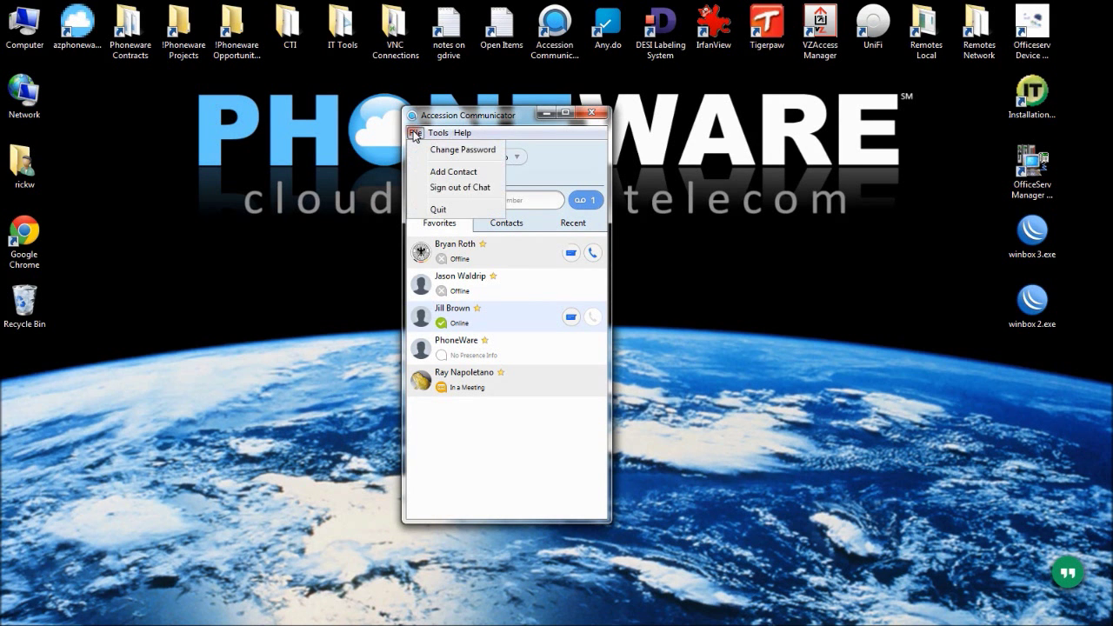
pyautogui.click(444, 172)
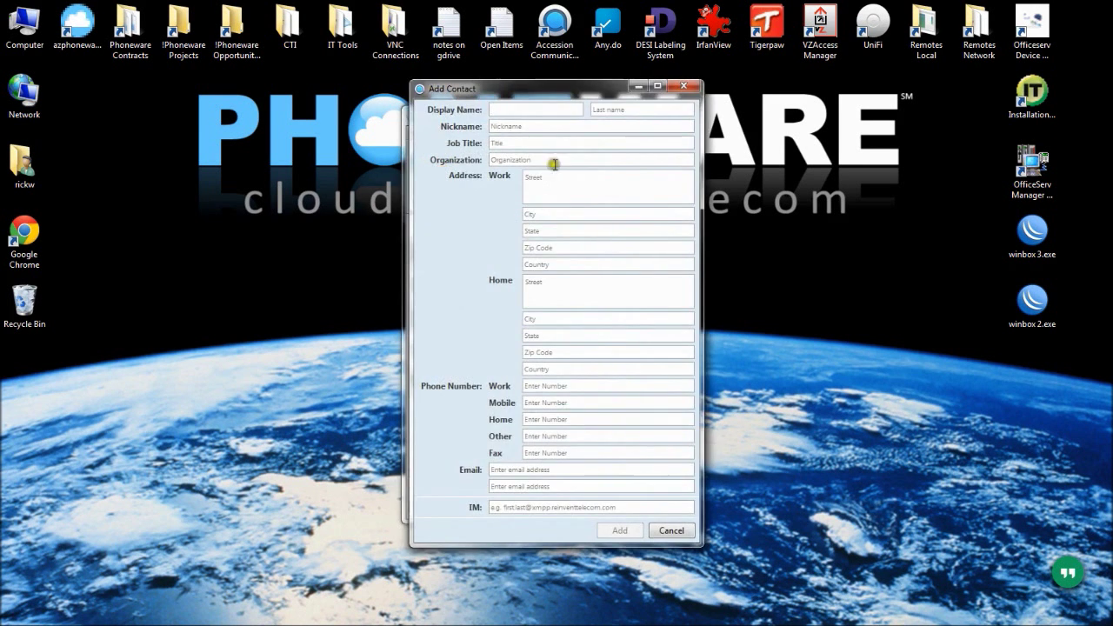
pyautogui.click(510, 110)
pyautogui.write('CXe')
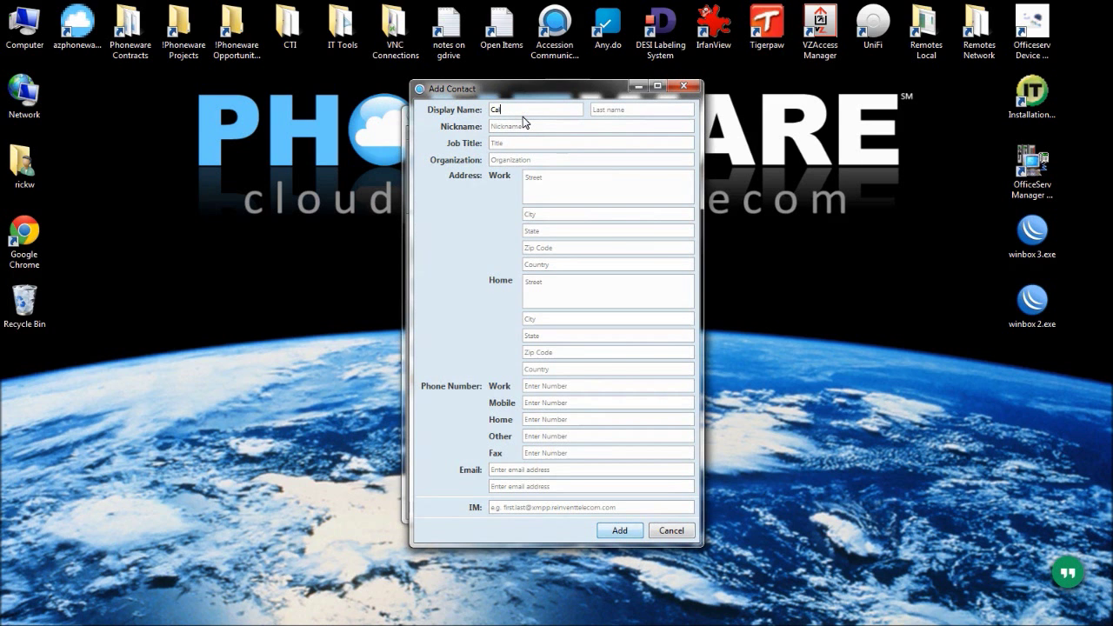
pyautogui.write('l Pickup')
pyautogui.press('Tab')
pyautogui.write('Call Pickup')
pyautogui.click(550, 387)
pyautogui.click(620, 530)
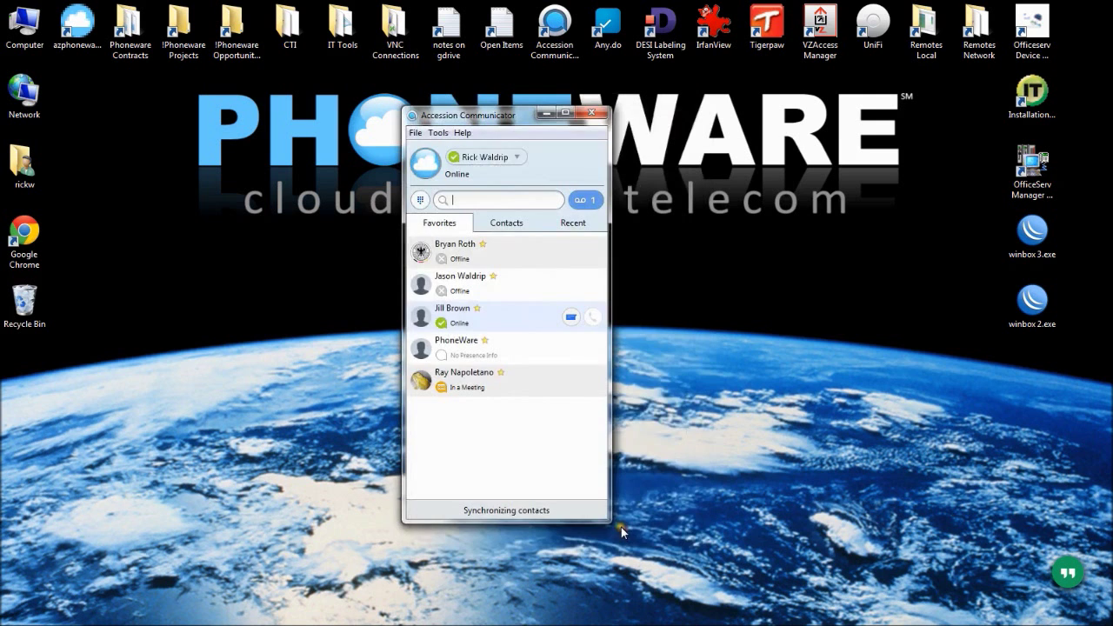
# Add the Call Pickup contact to Favorites from the full contact list
pyautogui.click(498, 221)
pyautogui.scroll(-1, 505, 355)
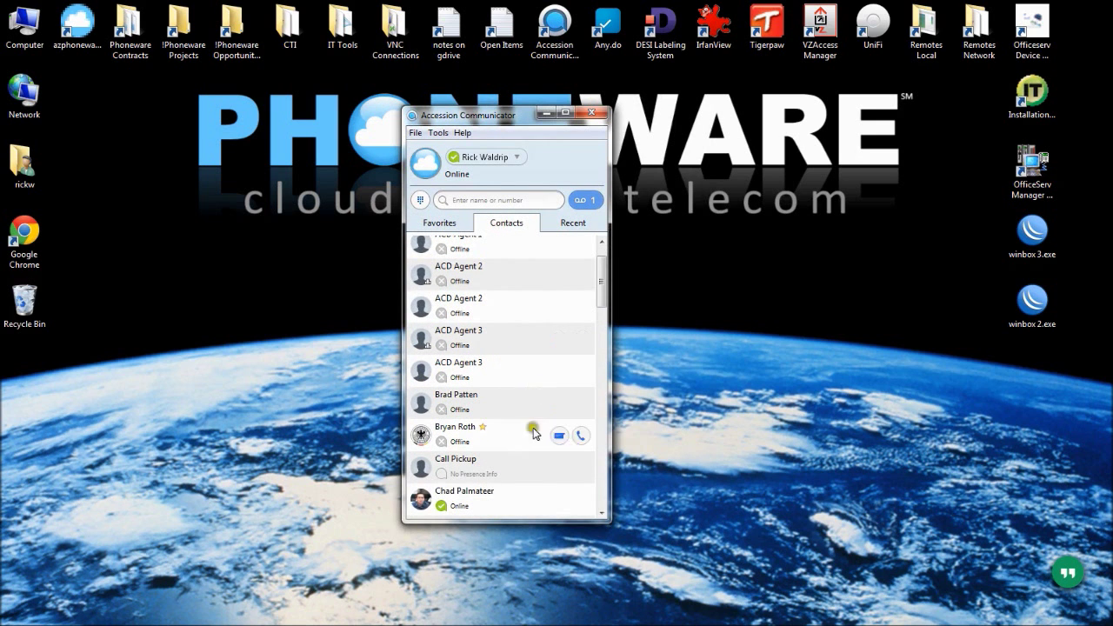
pyautogui.rightClick(493, 461)
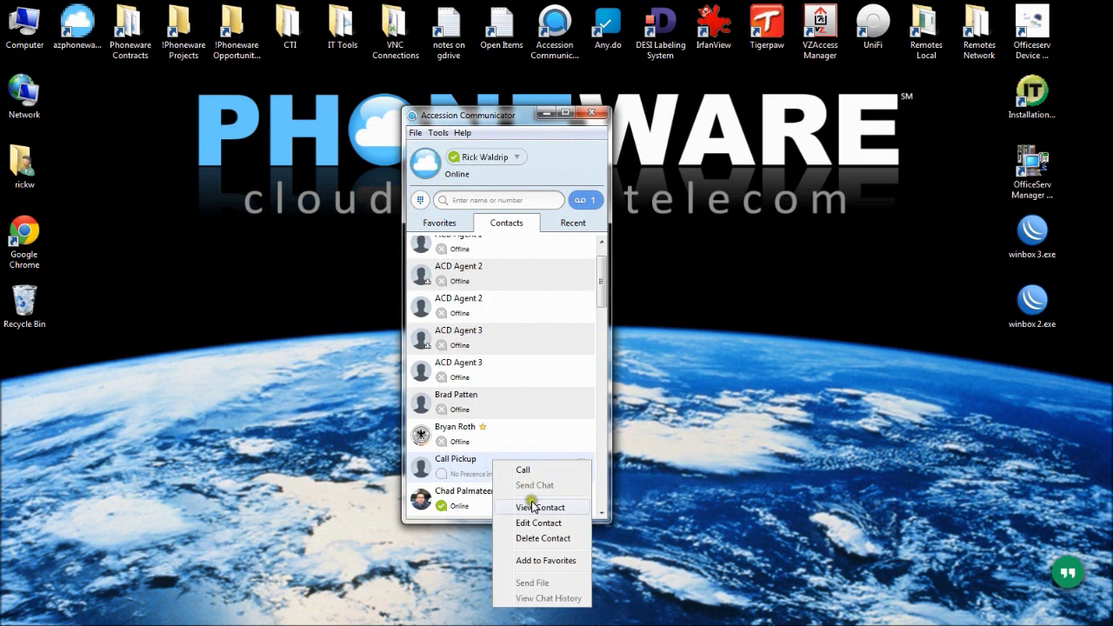
pyautogui.click(549, 562)
pyautogui.click(438, 222)
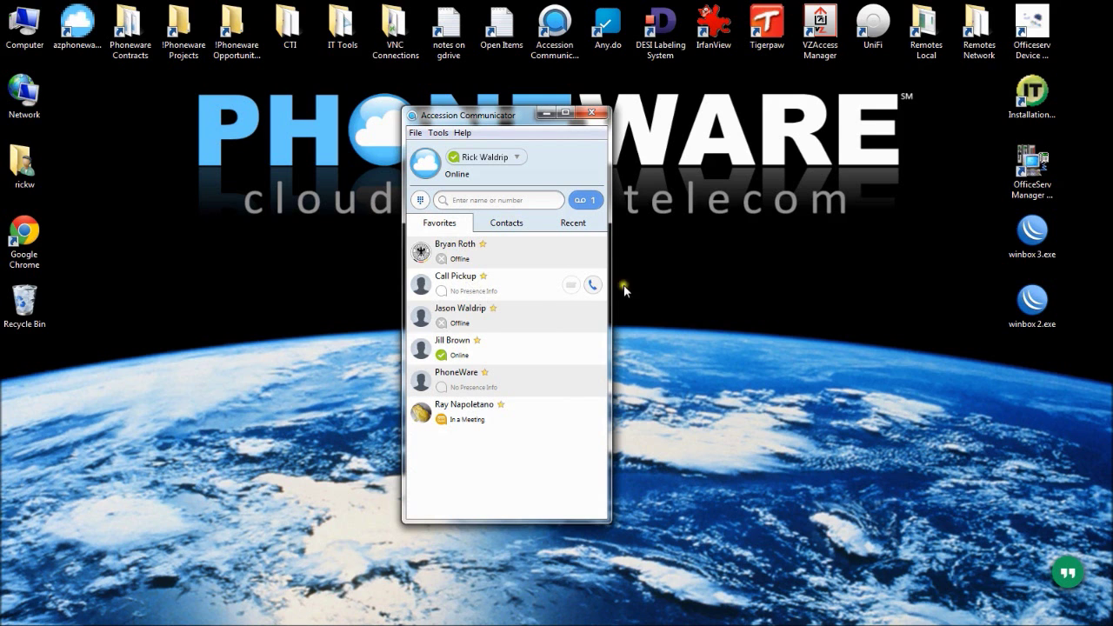
pyautogui.click(459, 285)
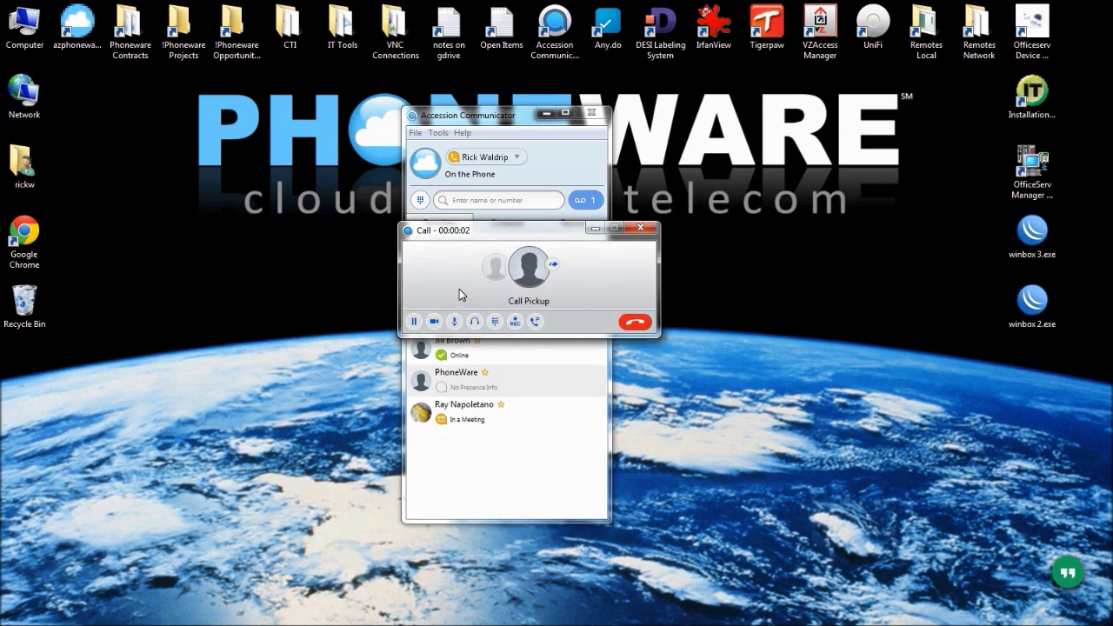
pyautogui.click(637, 324)
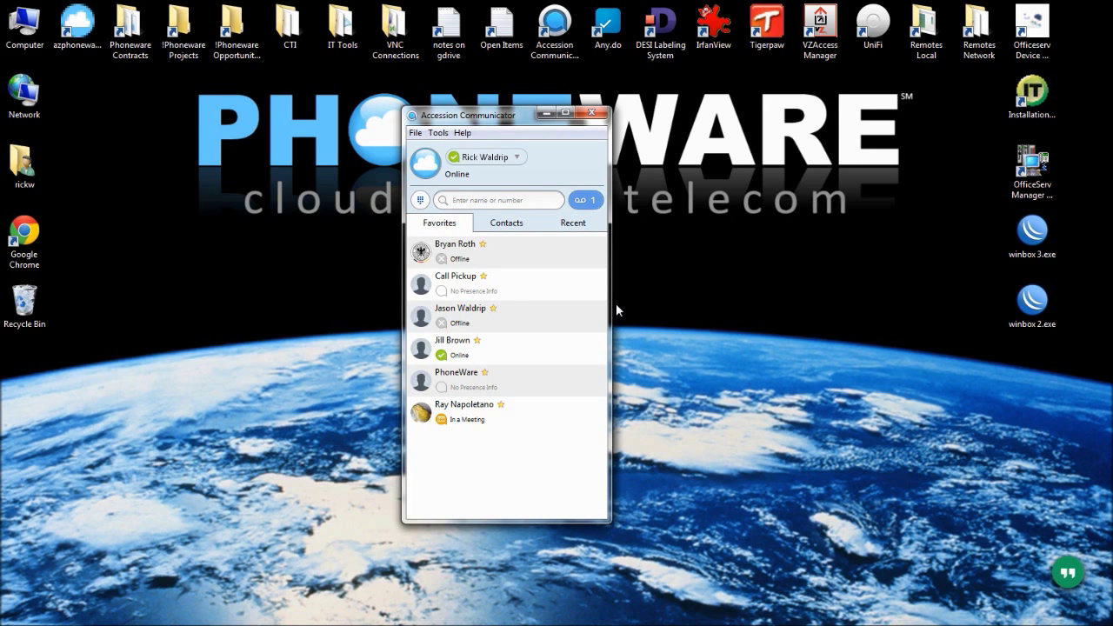
pyautogui.doubleClick(476, 283)
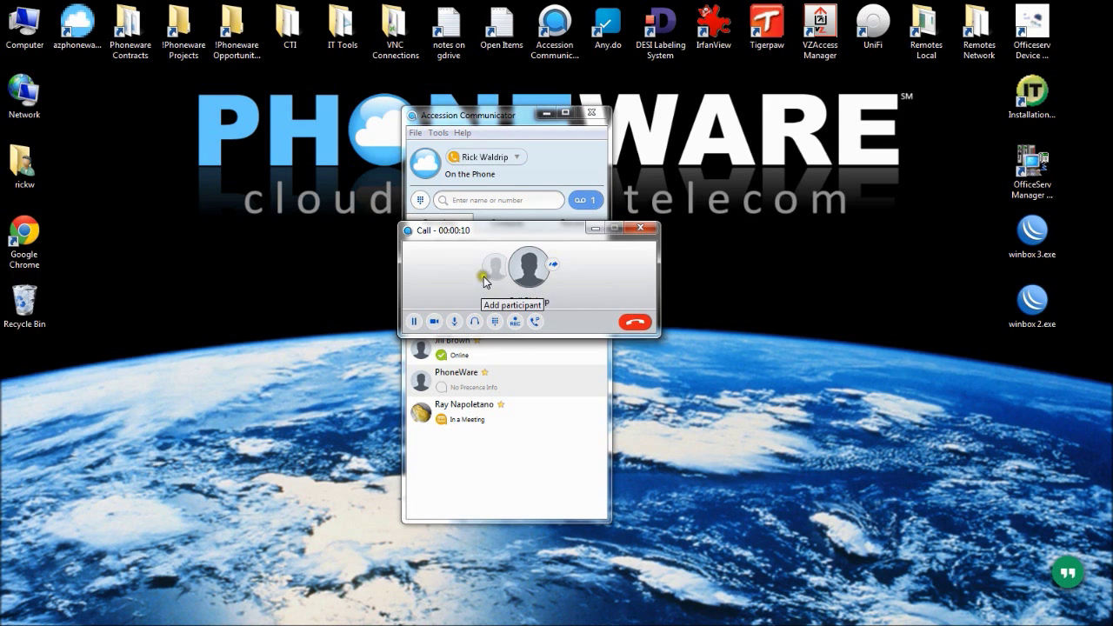
pyautogui.click(634, 321)
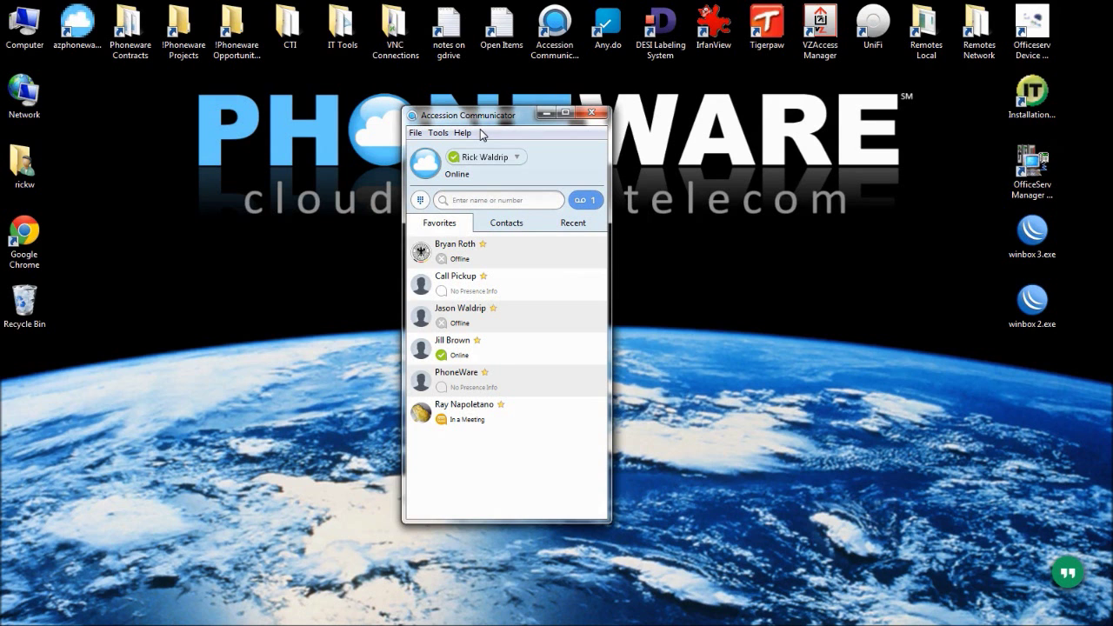
pyautogui.moveTo(492, 114); pyautogui.dragTo(491, 109)
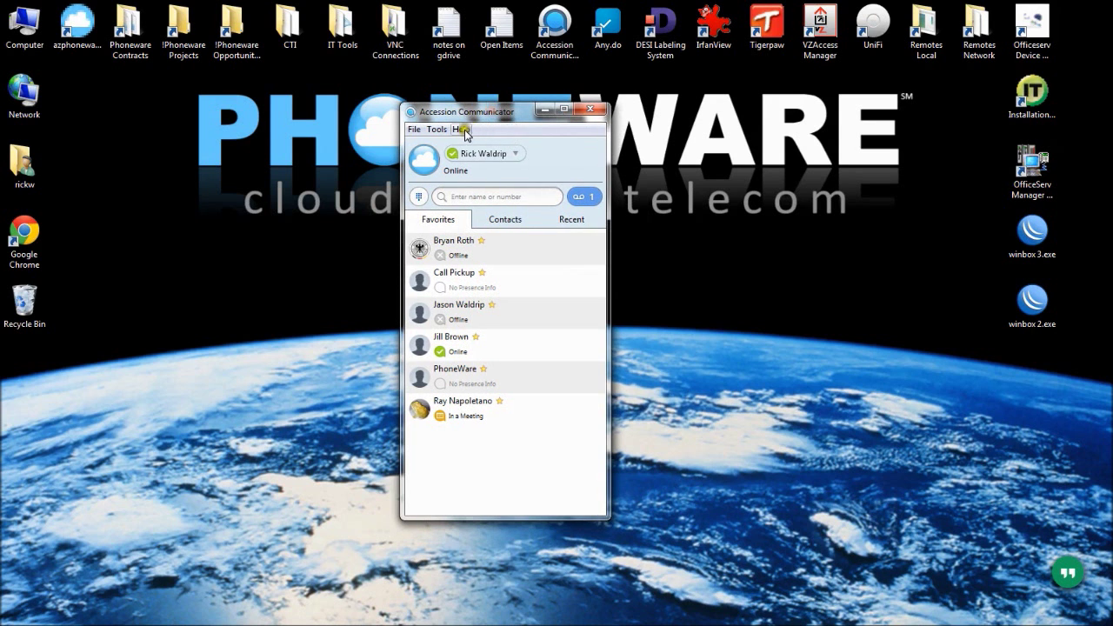
pyautogui.click(462, 130)
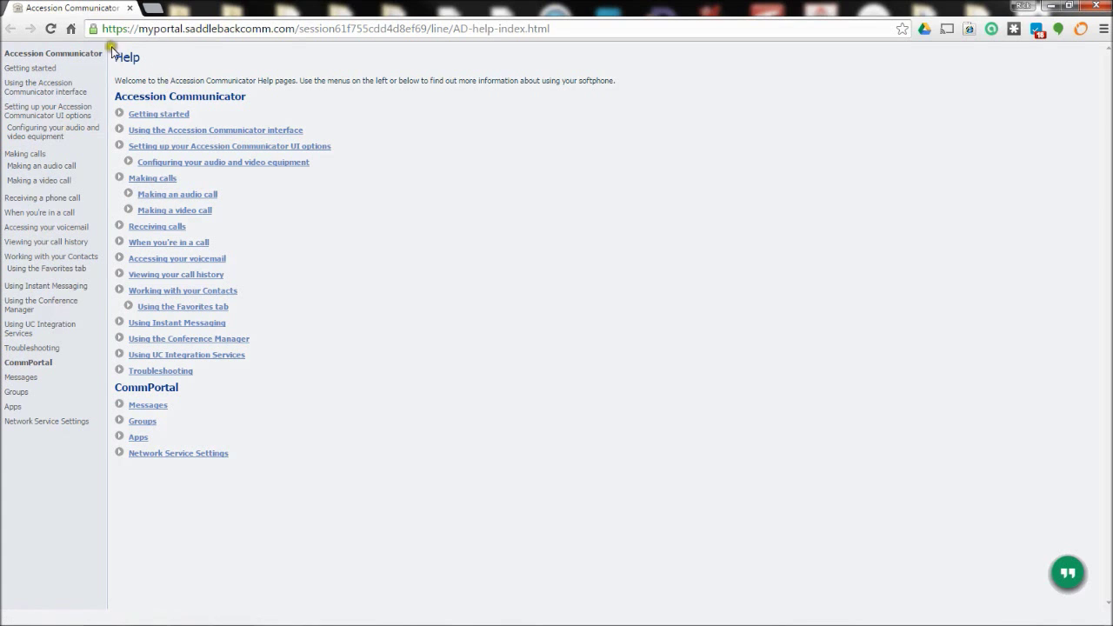
pyautogui.click(128, 8)
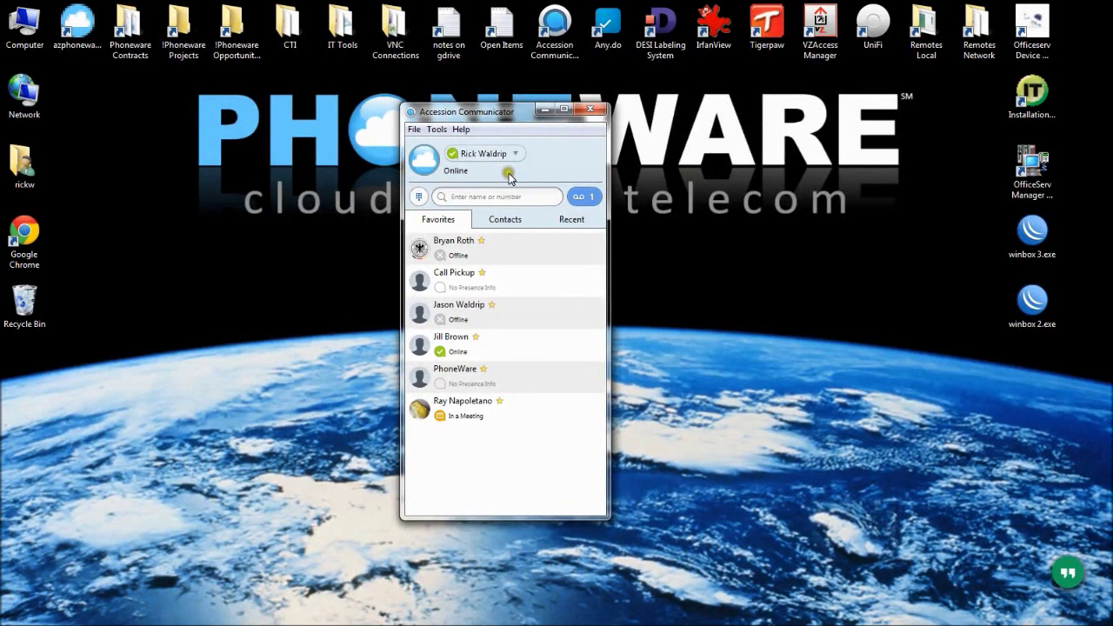